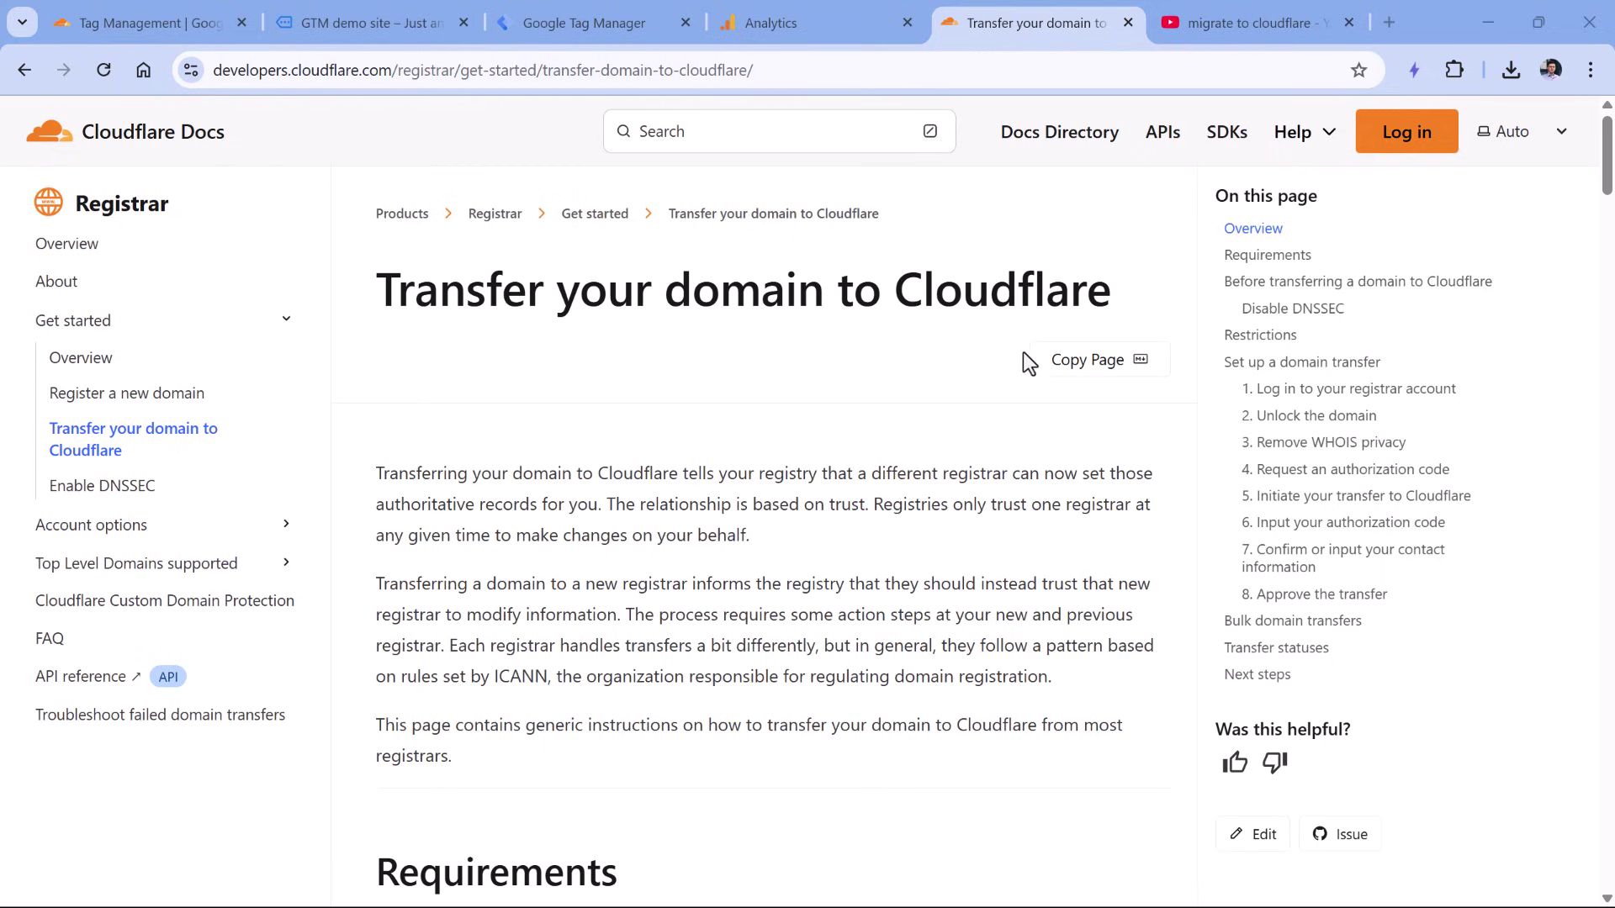
Step: Switch to YouTube and look through the video results for "migrate to cloudflare"
left_click(1250, 24)
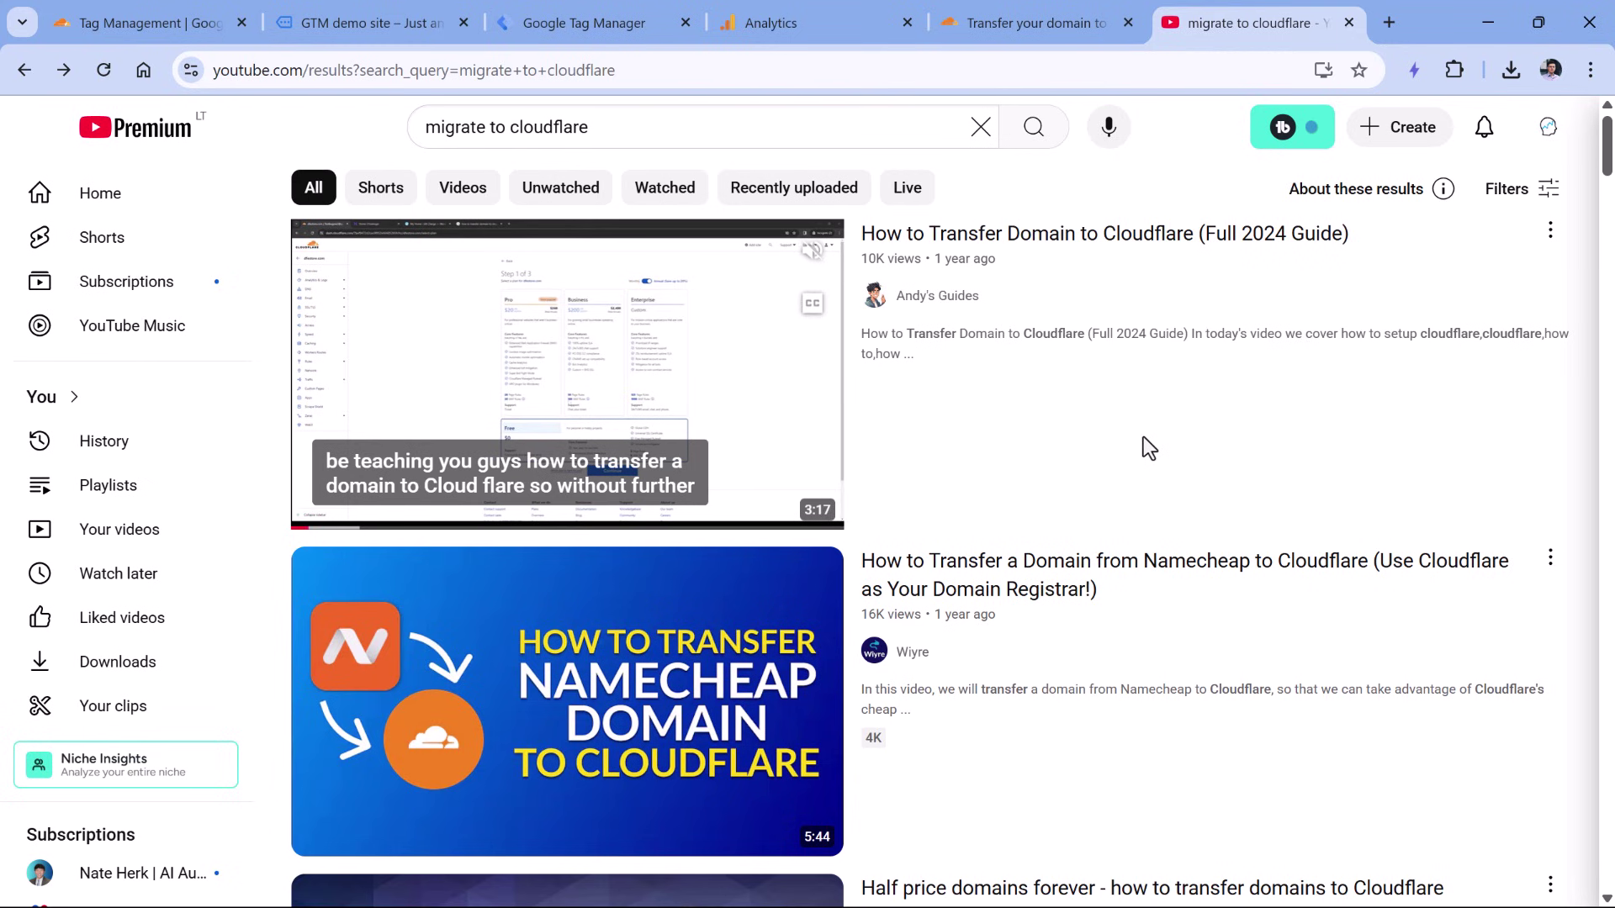
scroll(1068, 385, "down", 3)
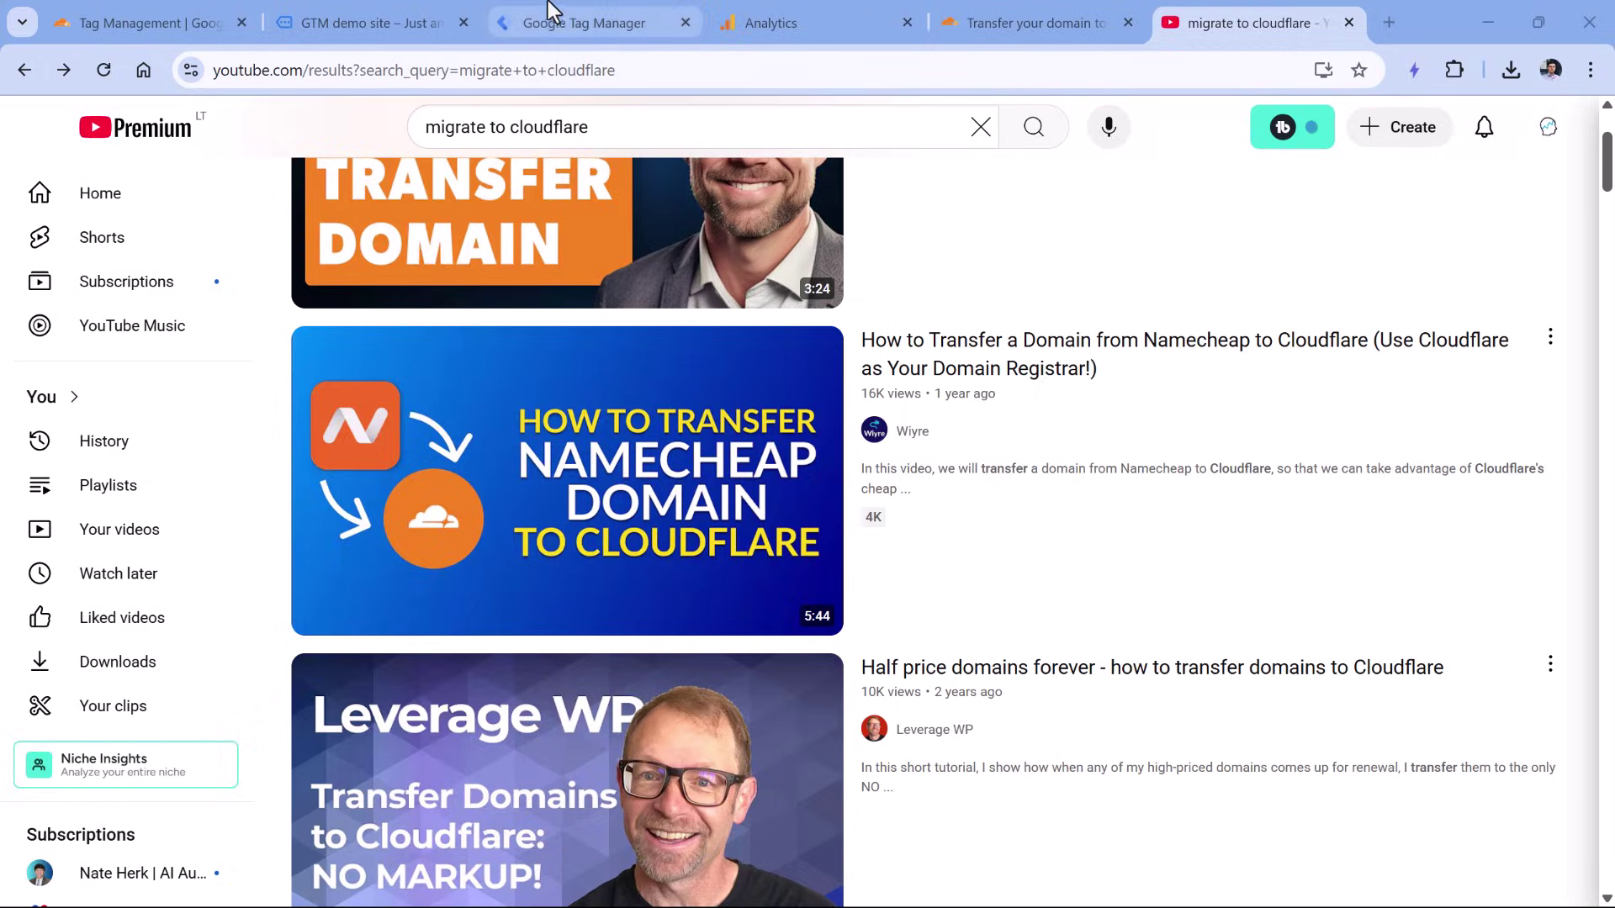
left_click(603, 6)
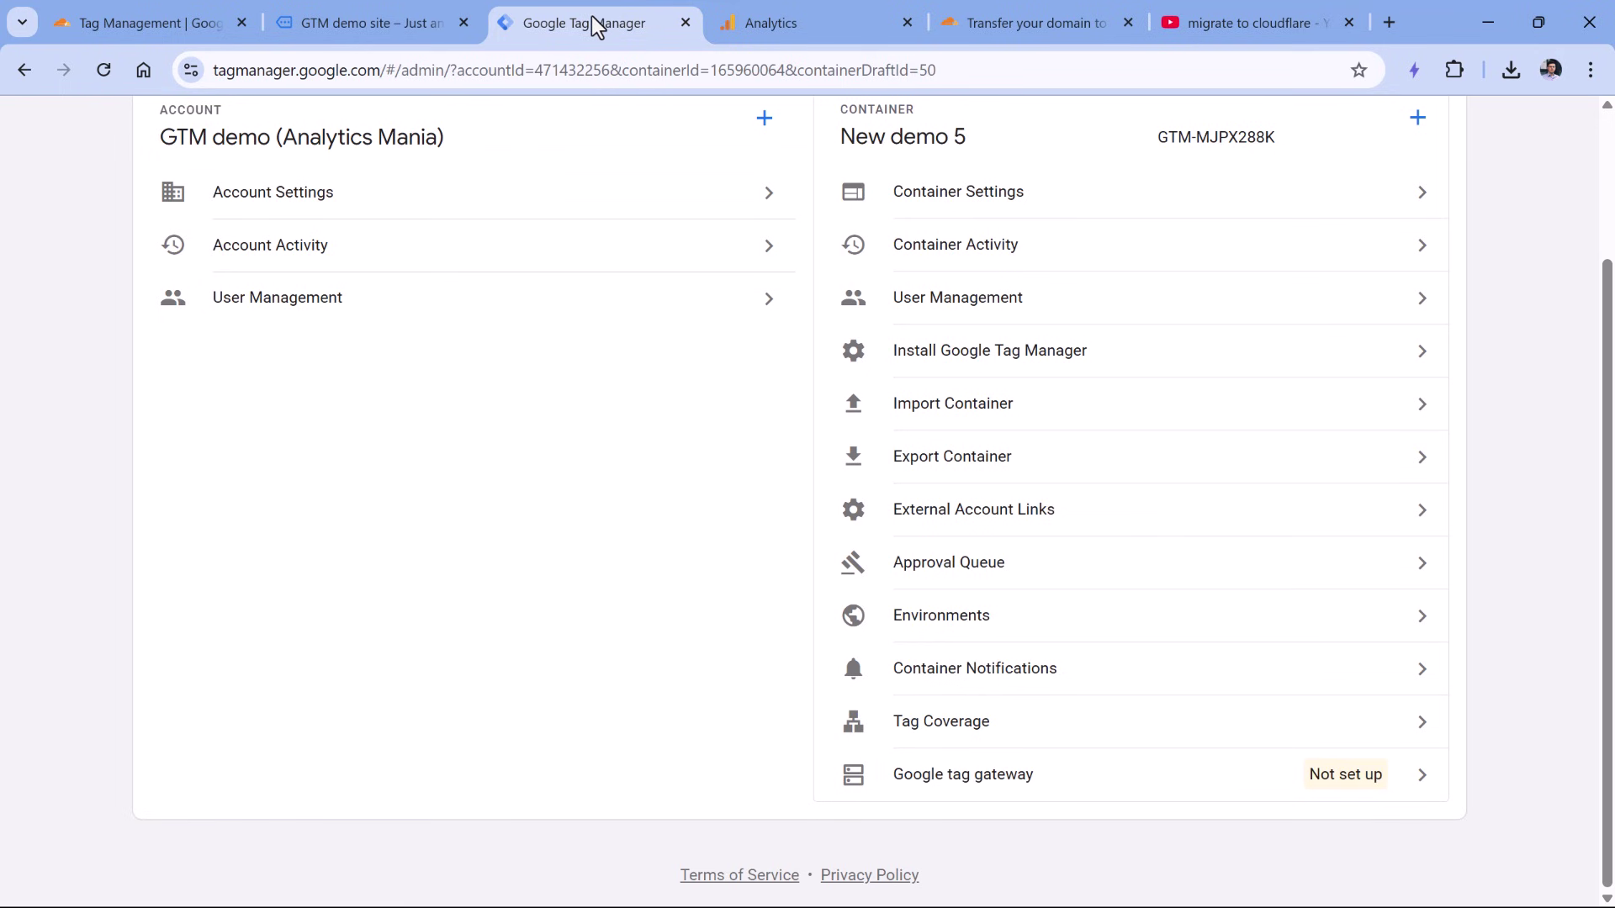
Step: Switch to the gtmplayground.com demo site and open the browser's developer tools there
left_click(371, 24)
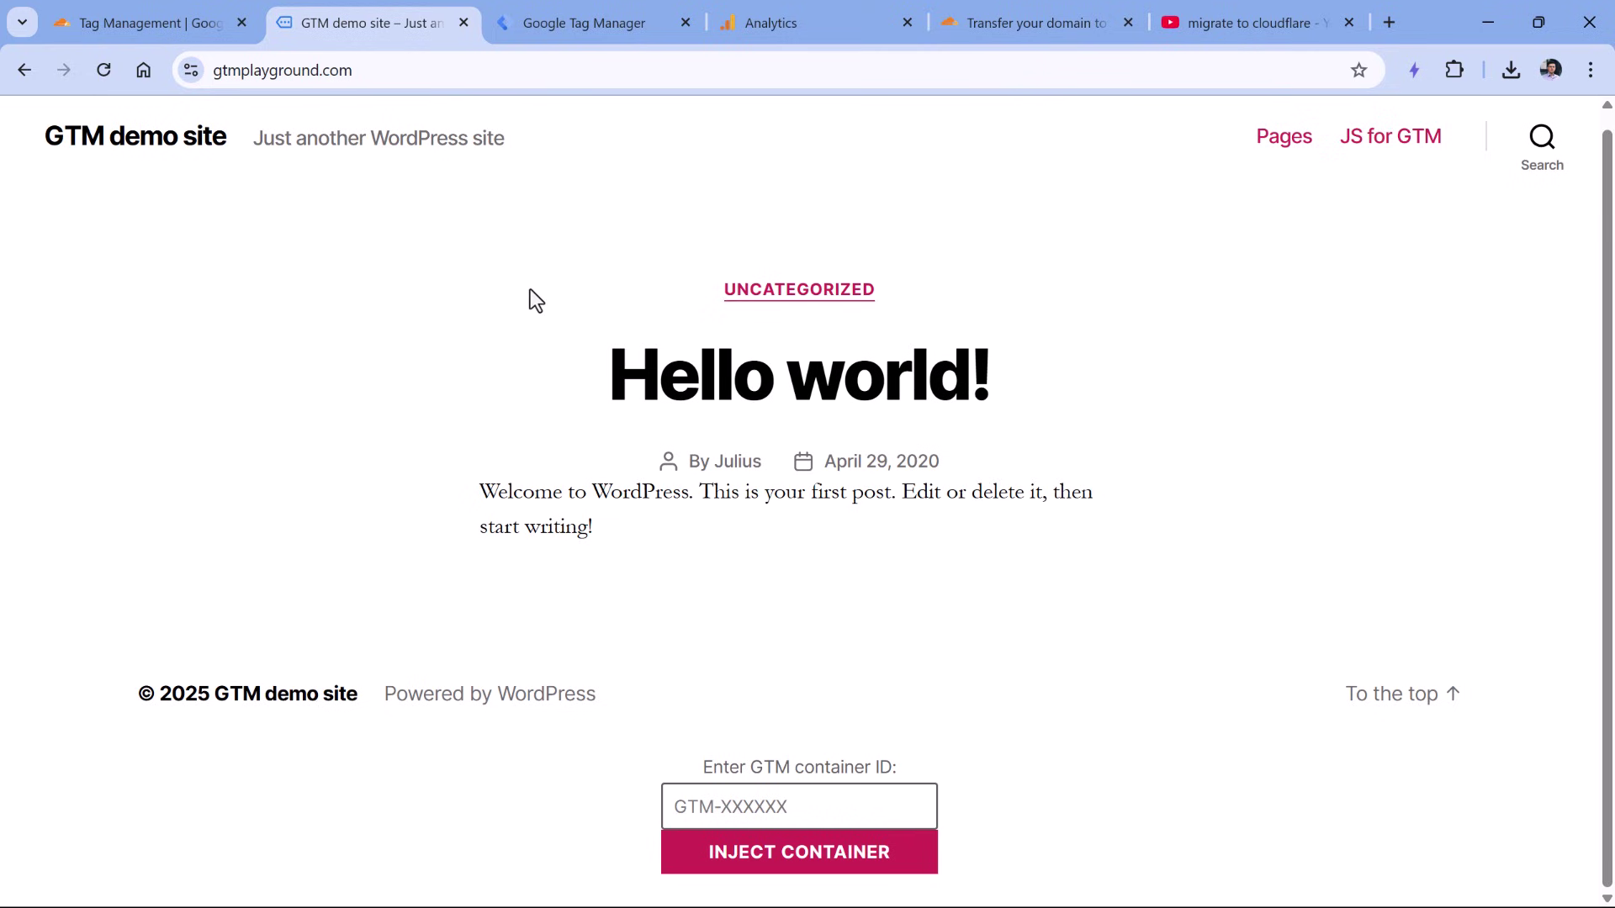
left_click(1590, 70)
mouse_move(1329, 774)
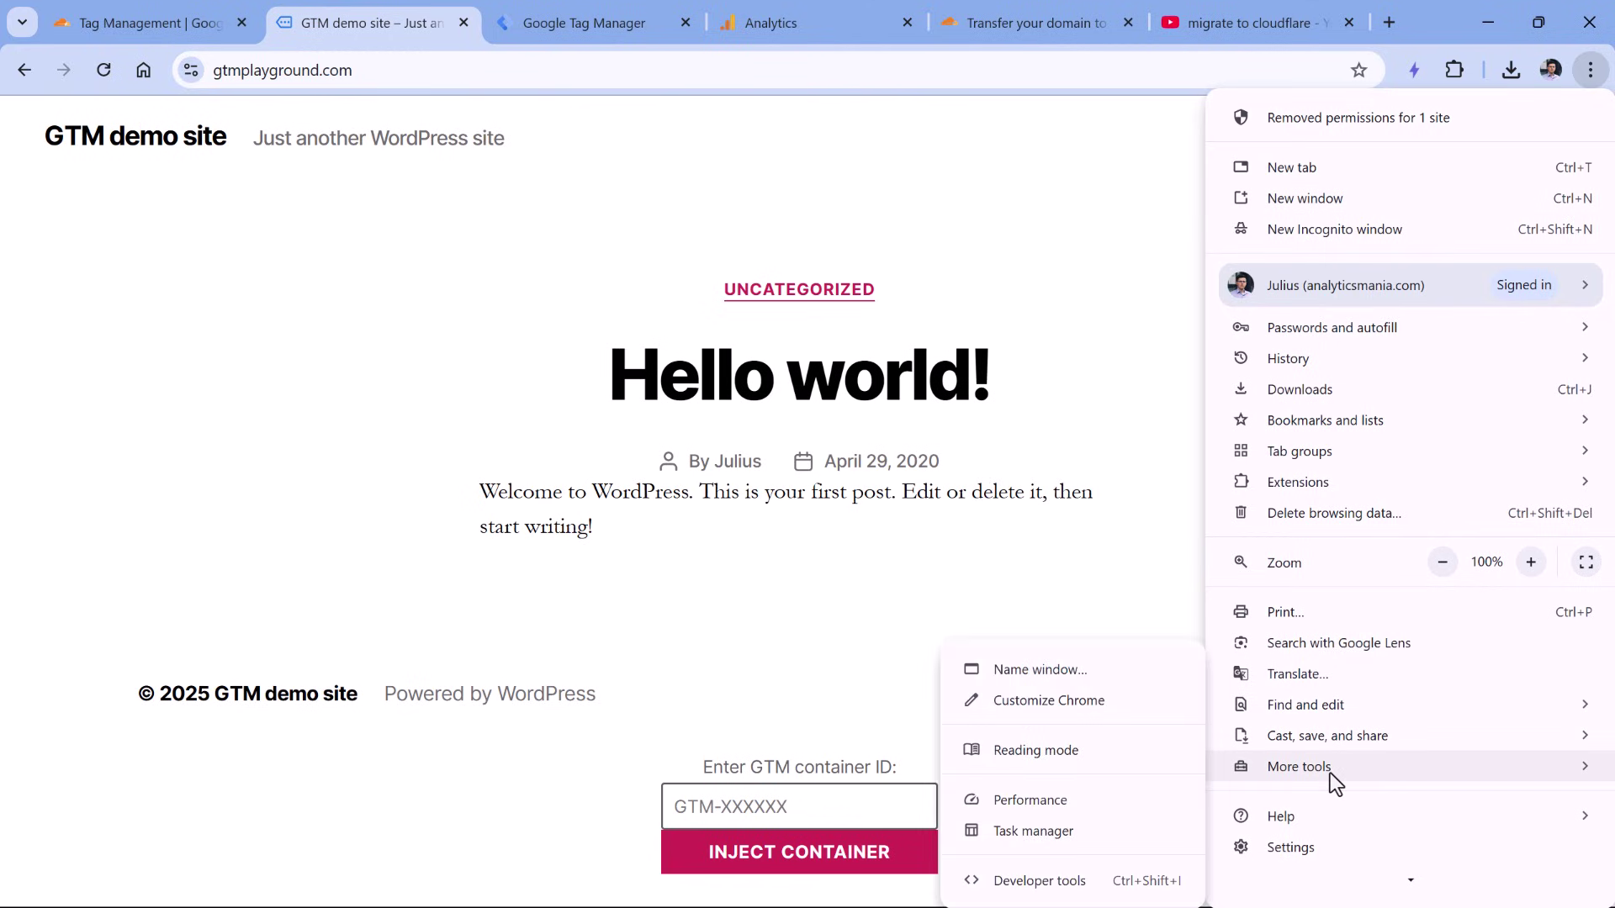
left_click(1068, 881)
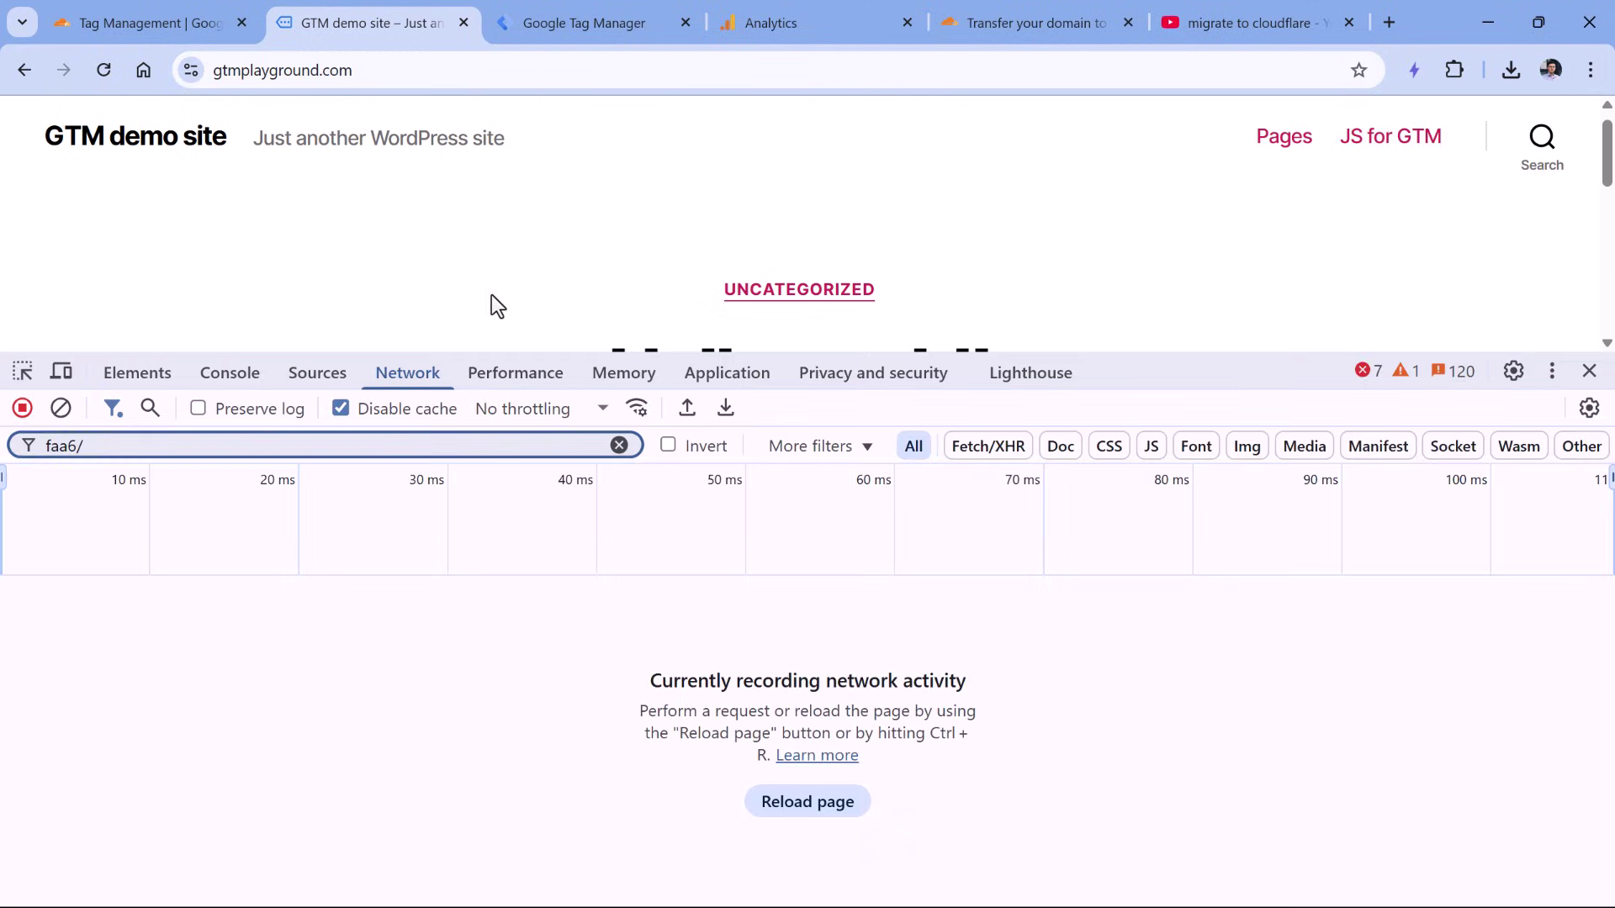
Step: Filter the network requests by "gtm.js" and reload the page to check whether a Tag Manager container loads
key("ctrl+a")
key("BackSpace")
type("gtm.js")
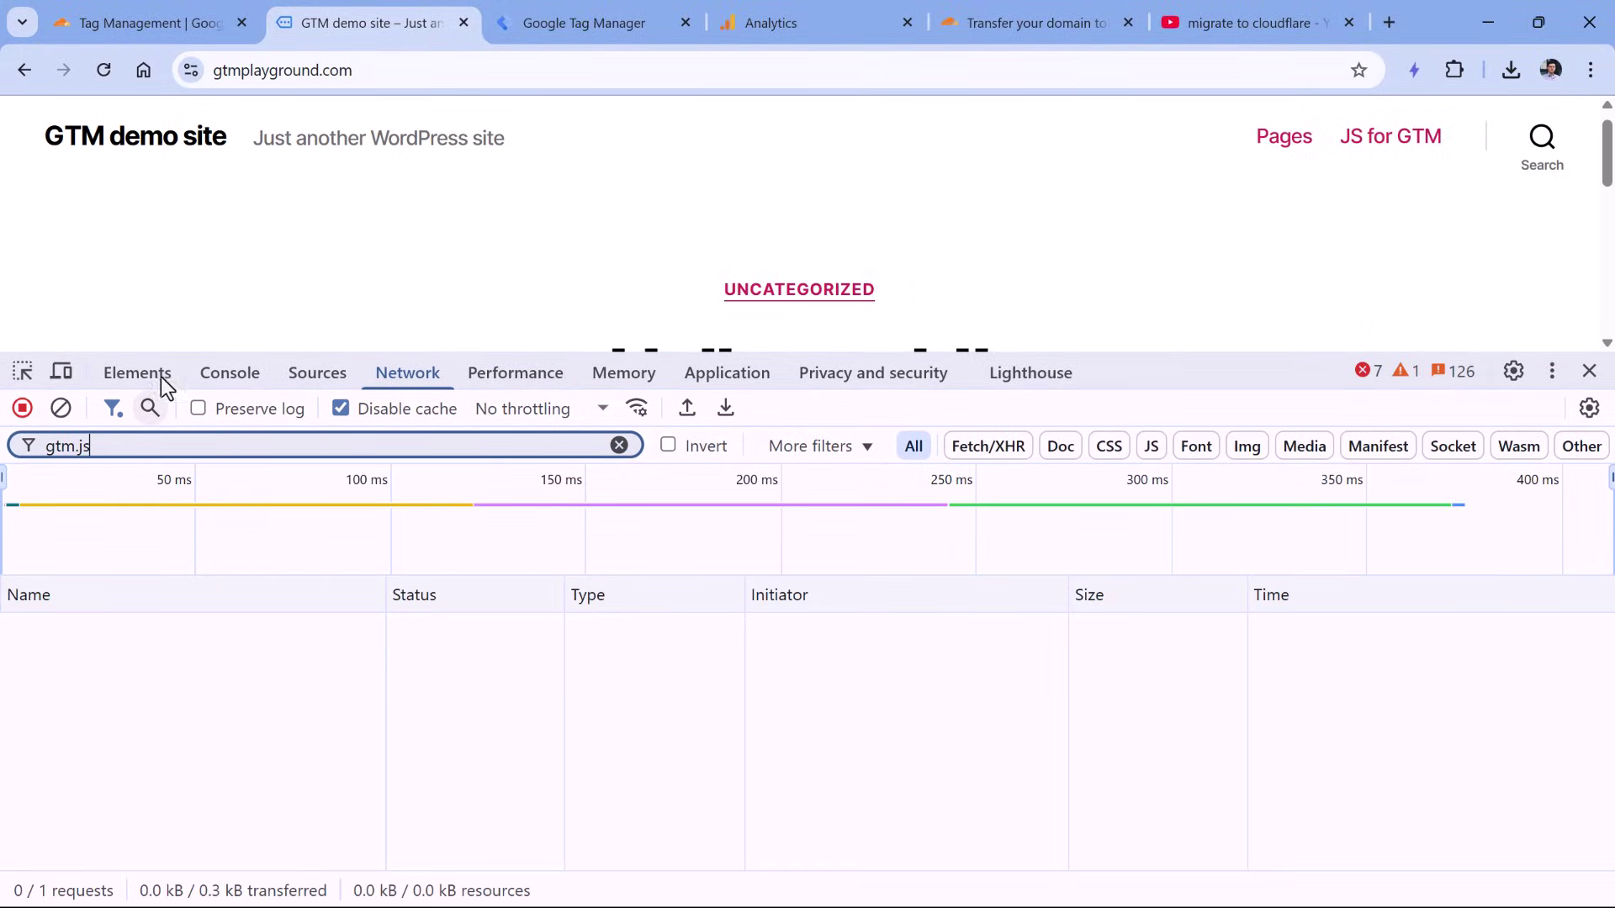
left_click(102, 78)
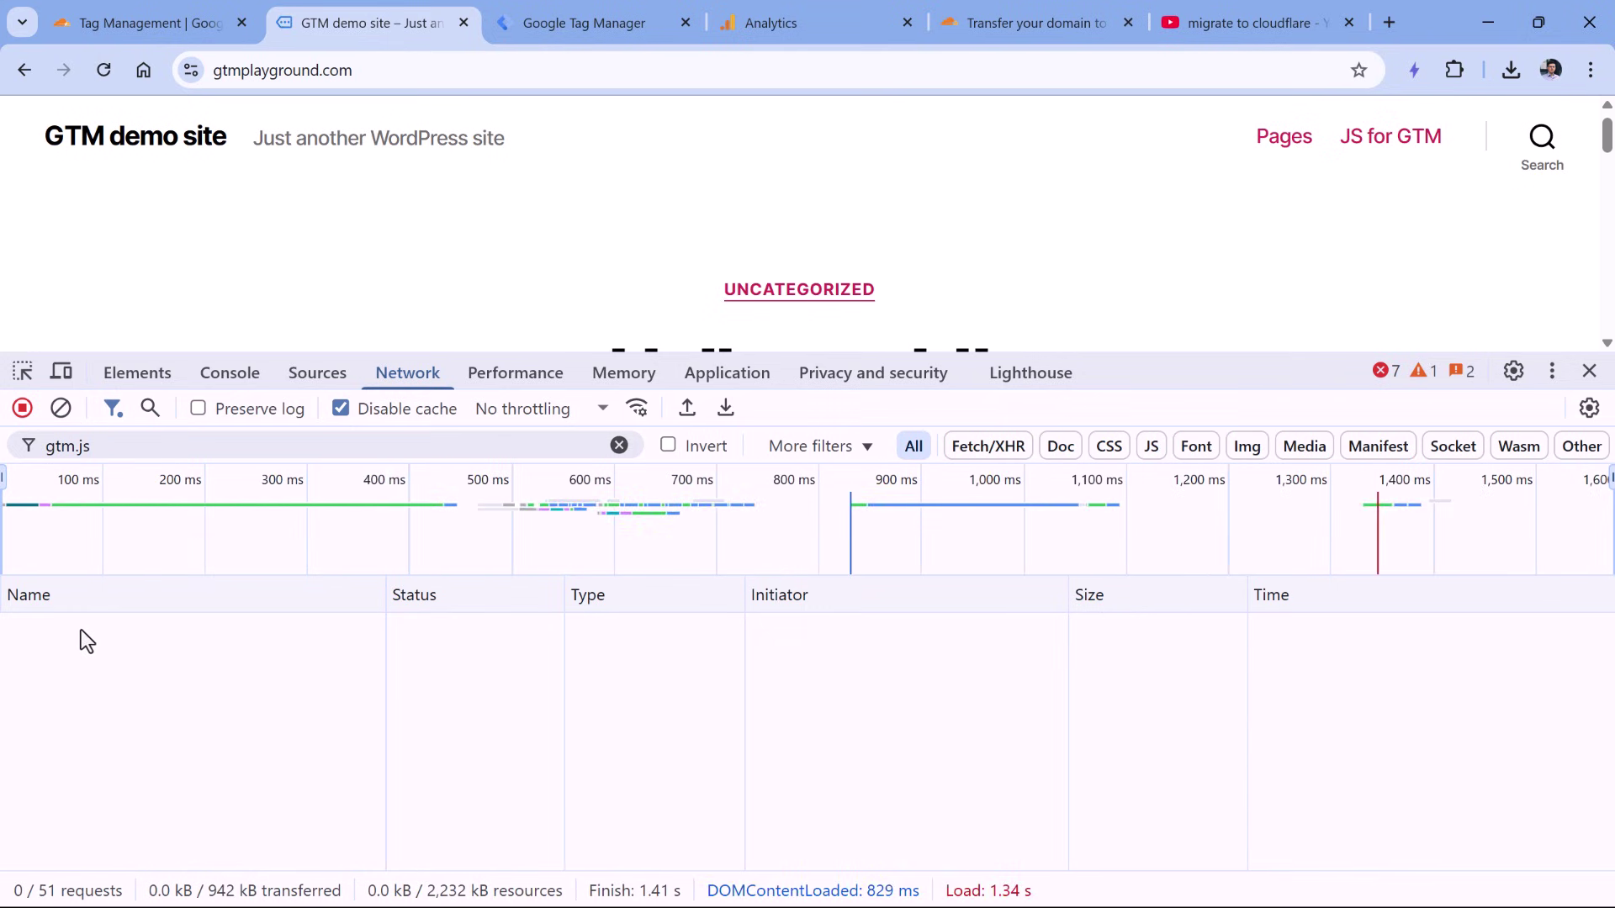
Step: Open the Google tag gateway setup for the New demo 5 container in Google Tag Manager and proceed past the introduction
left_click(594, 22)
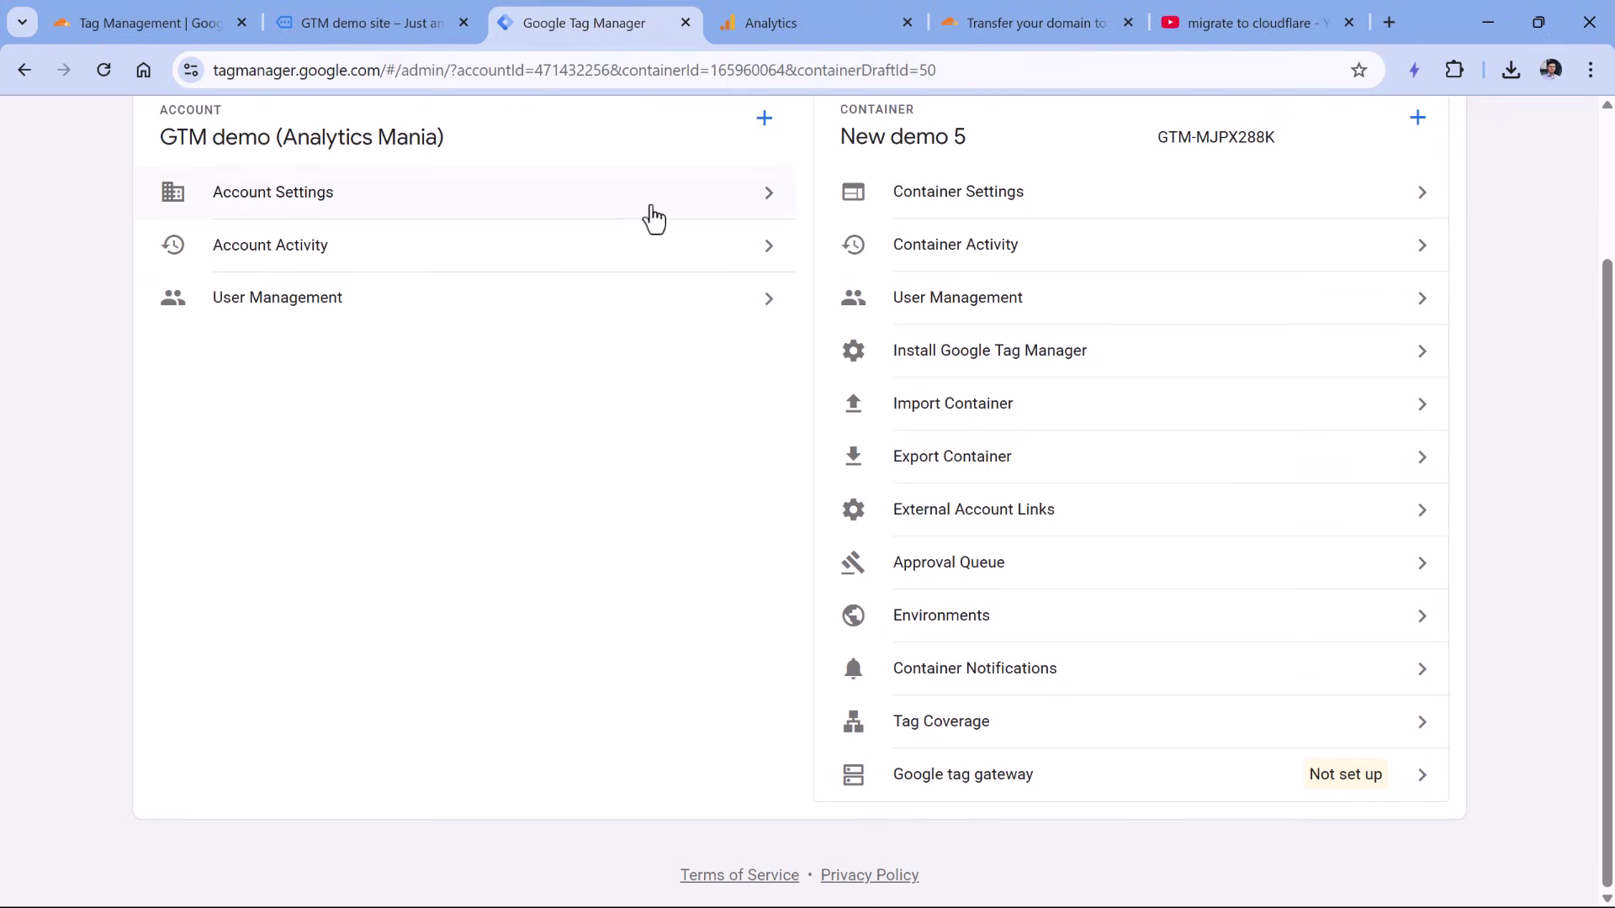
left_click(980, 789)
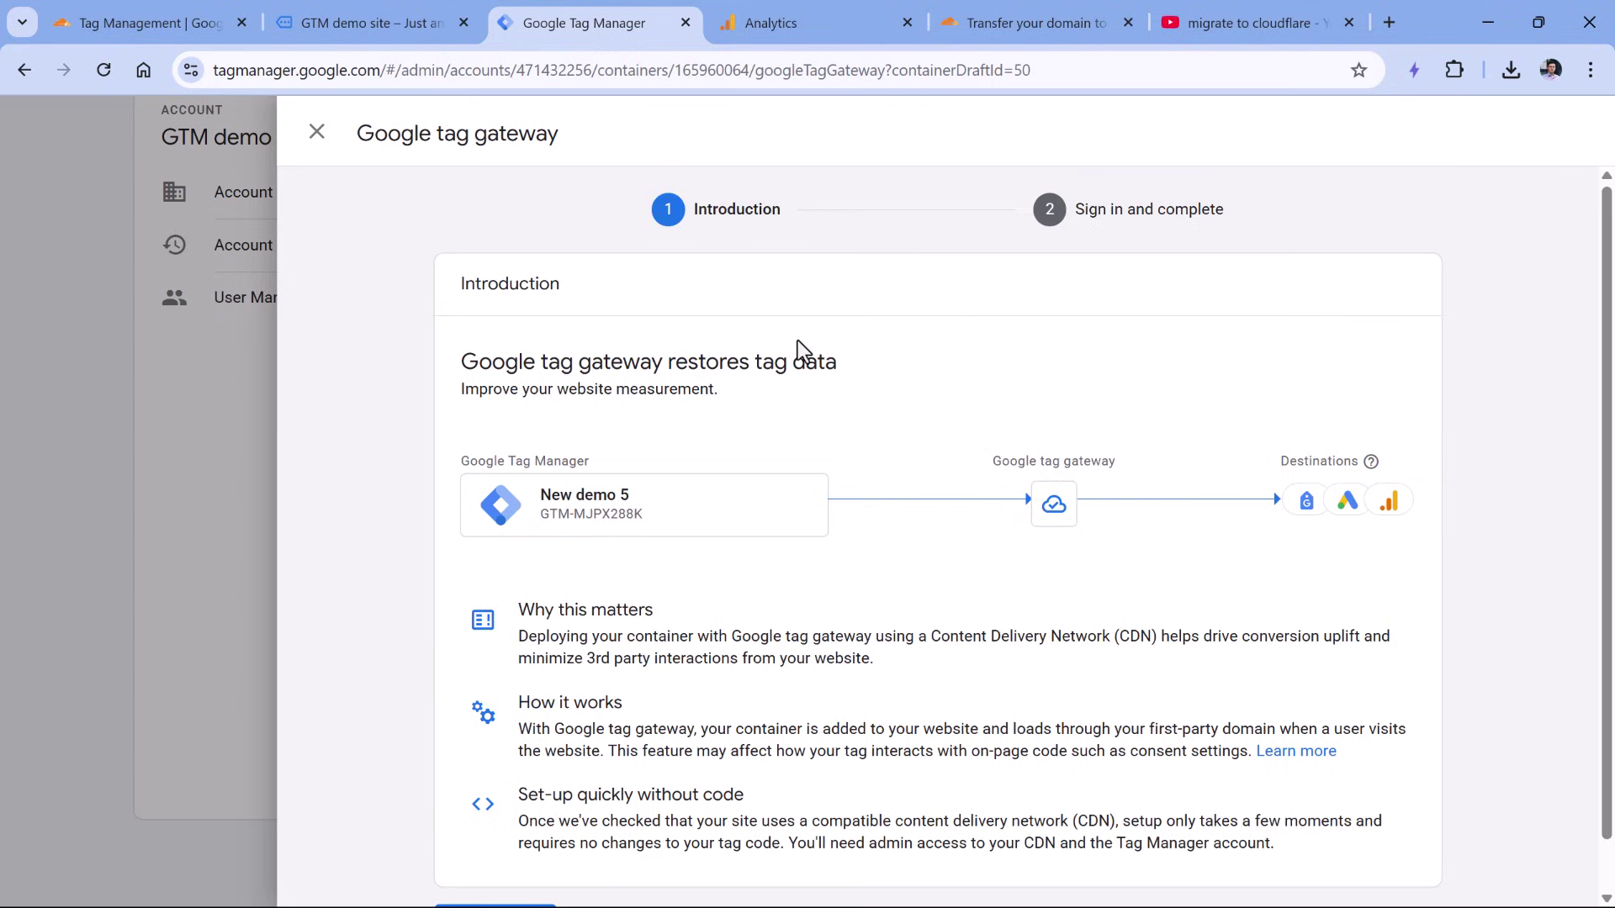
scroll(795, 350, "down", 1)
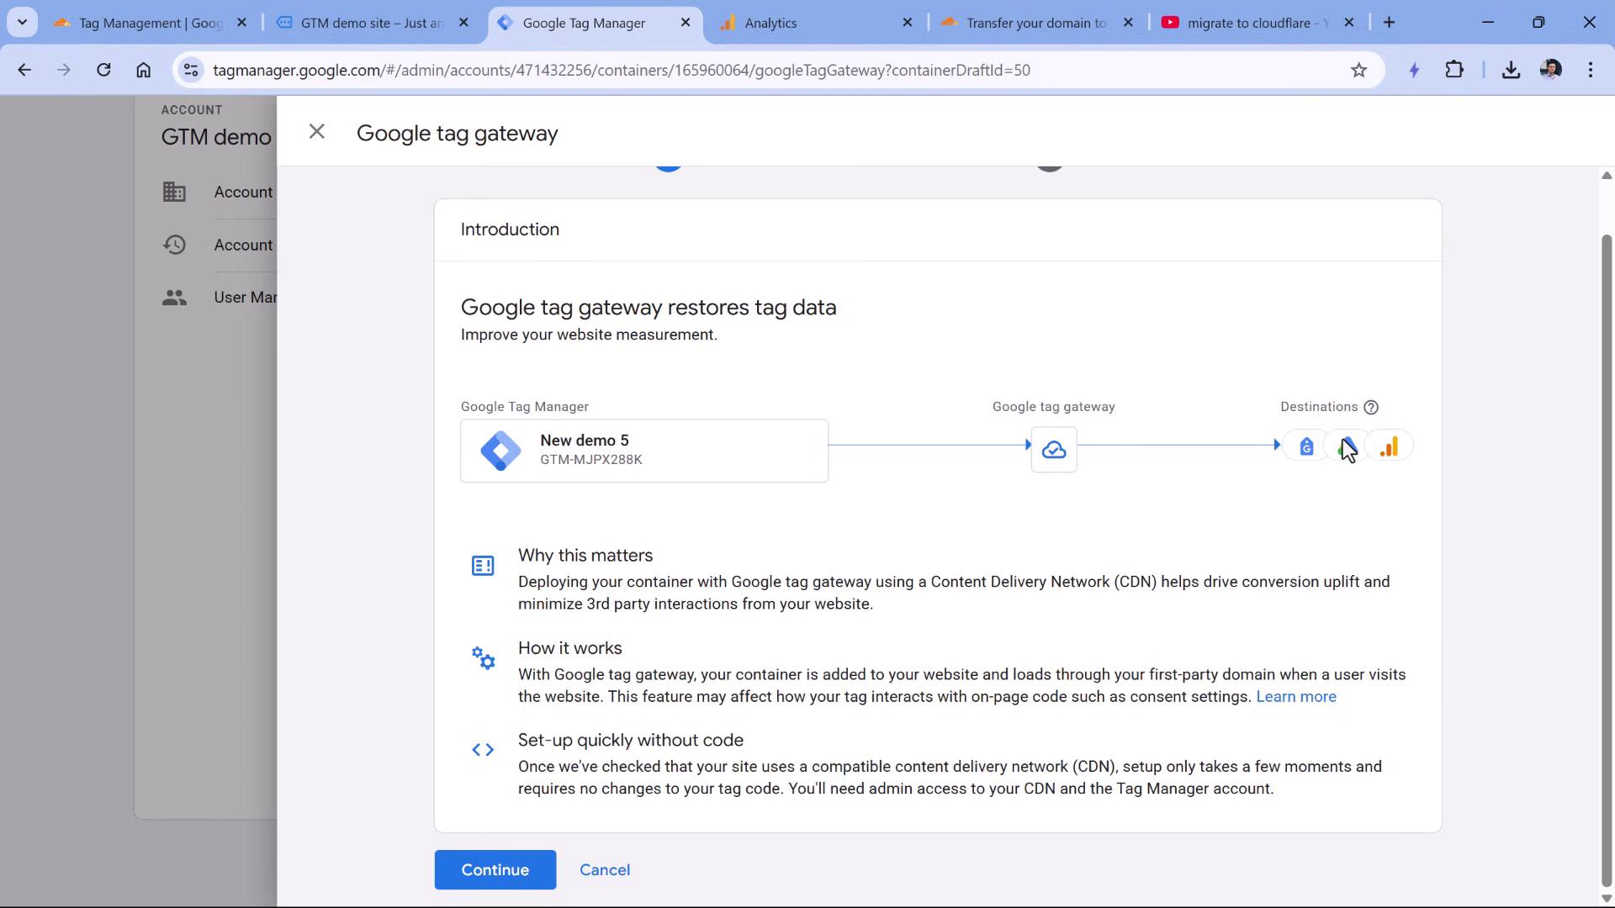
left_click(492, 878)
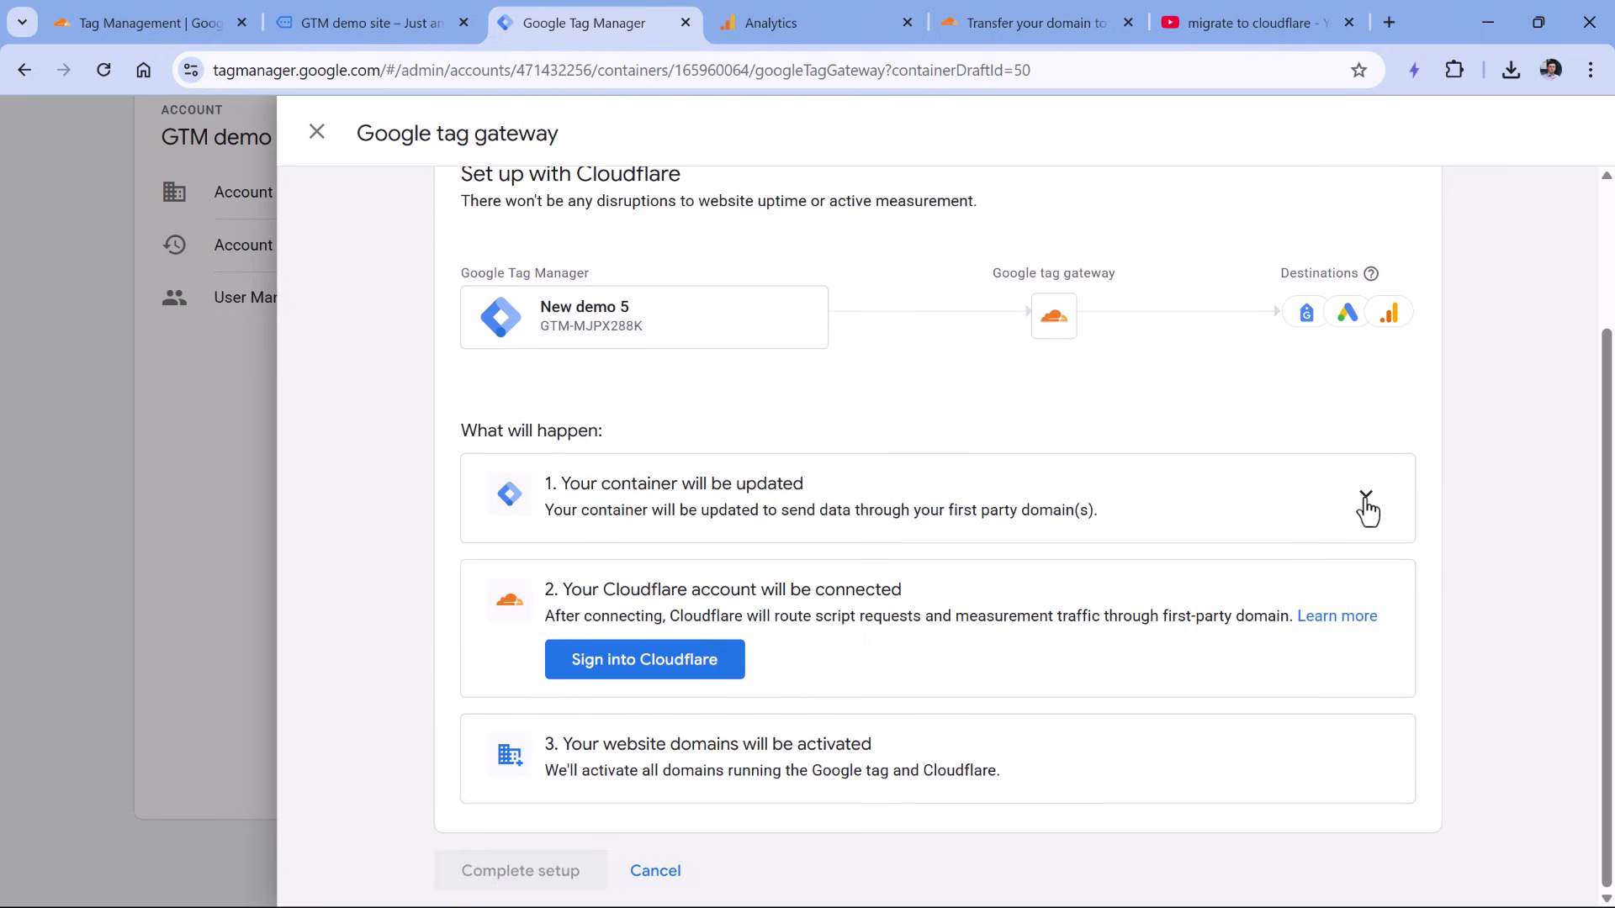
Step: Expand the container update details and highlight the proposed measurement path
left_click(1362, 496)
left_click_drag(690, 579, 724, 577)
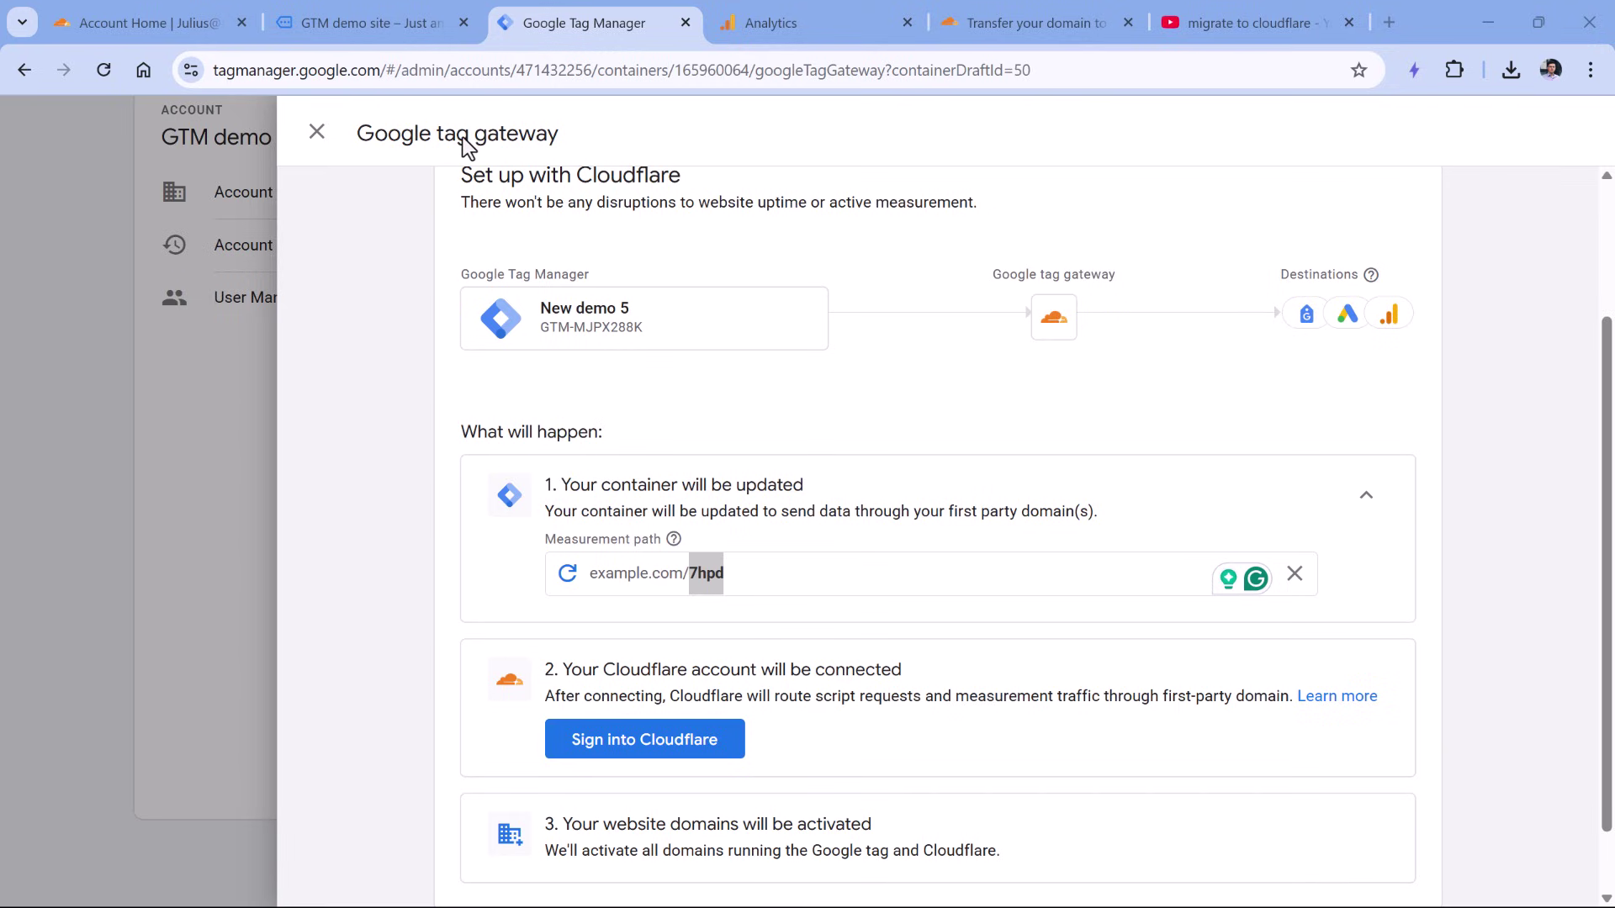
scroll(880, 418, "down", 1)
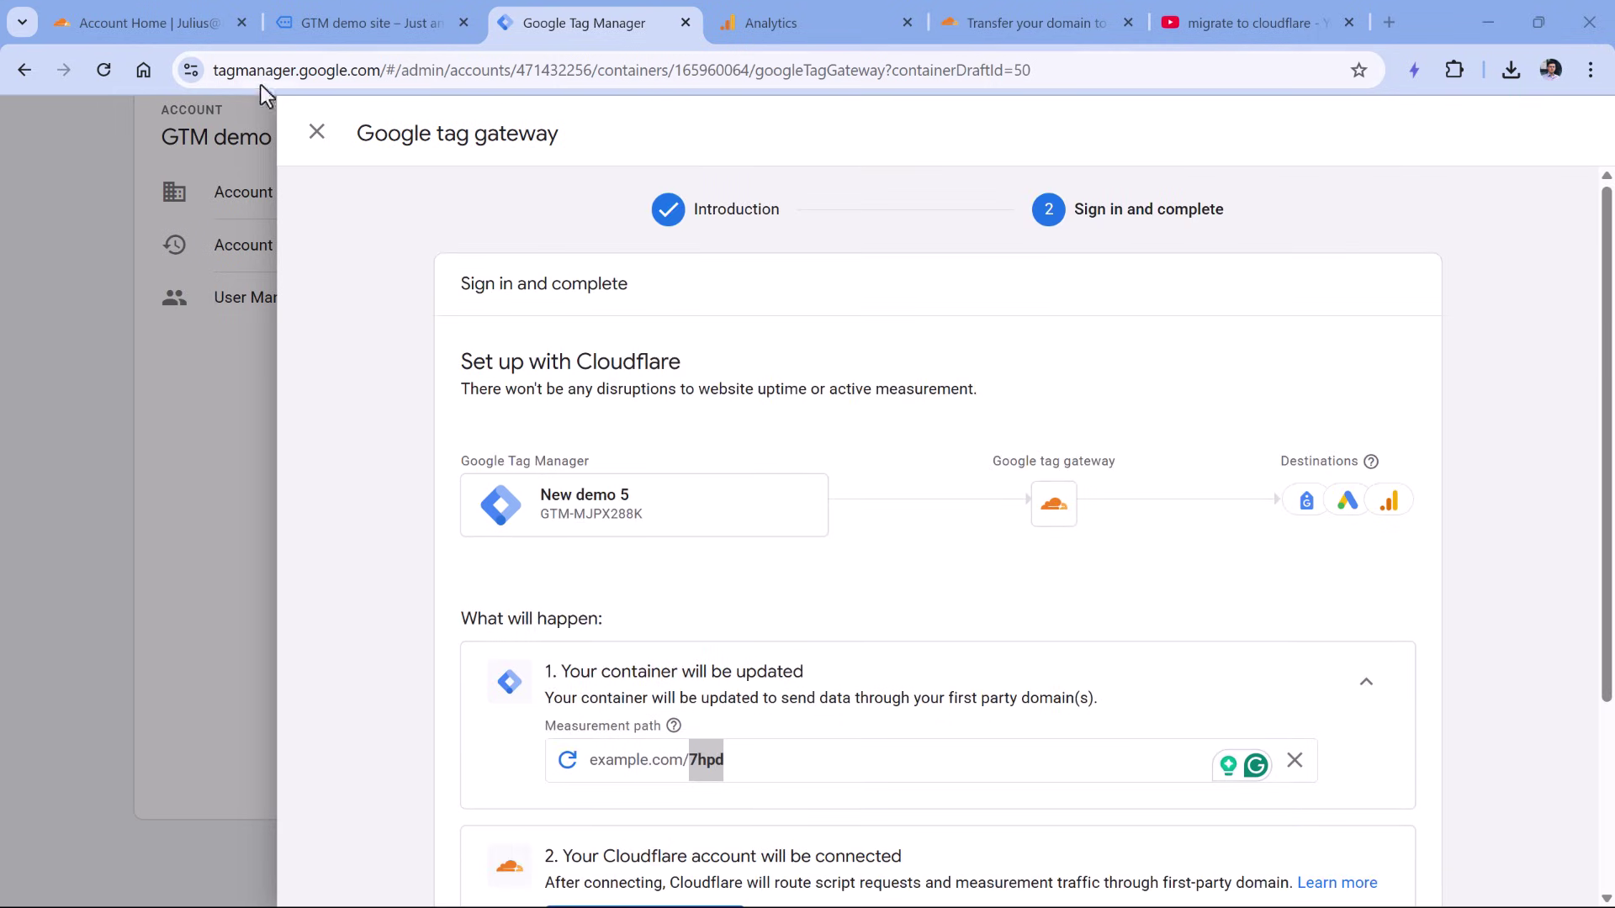
Step: Switch to Cloudflare, view the domain list of its Google Tag Gateway page, and return to Google Tag Manager
left_click(158, 21)
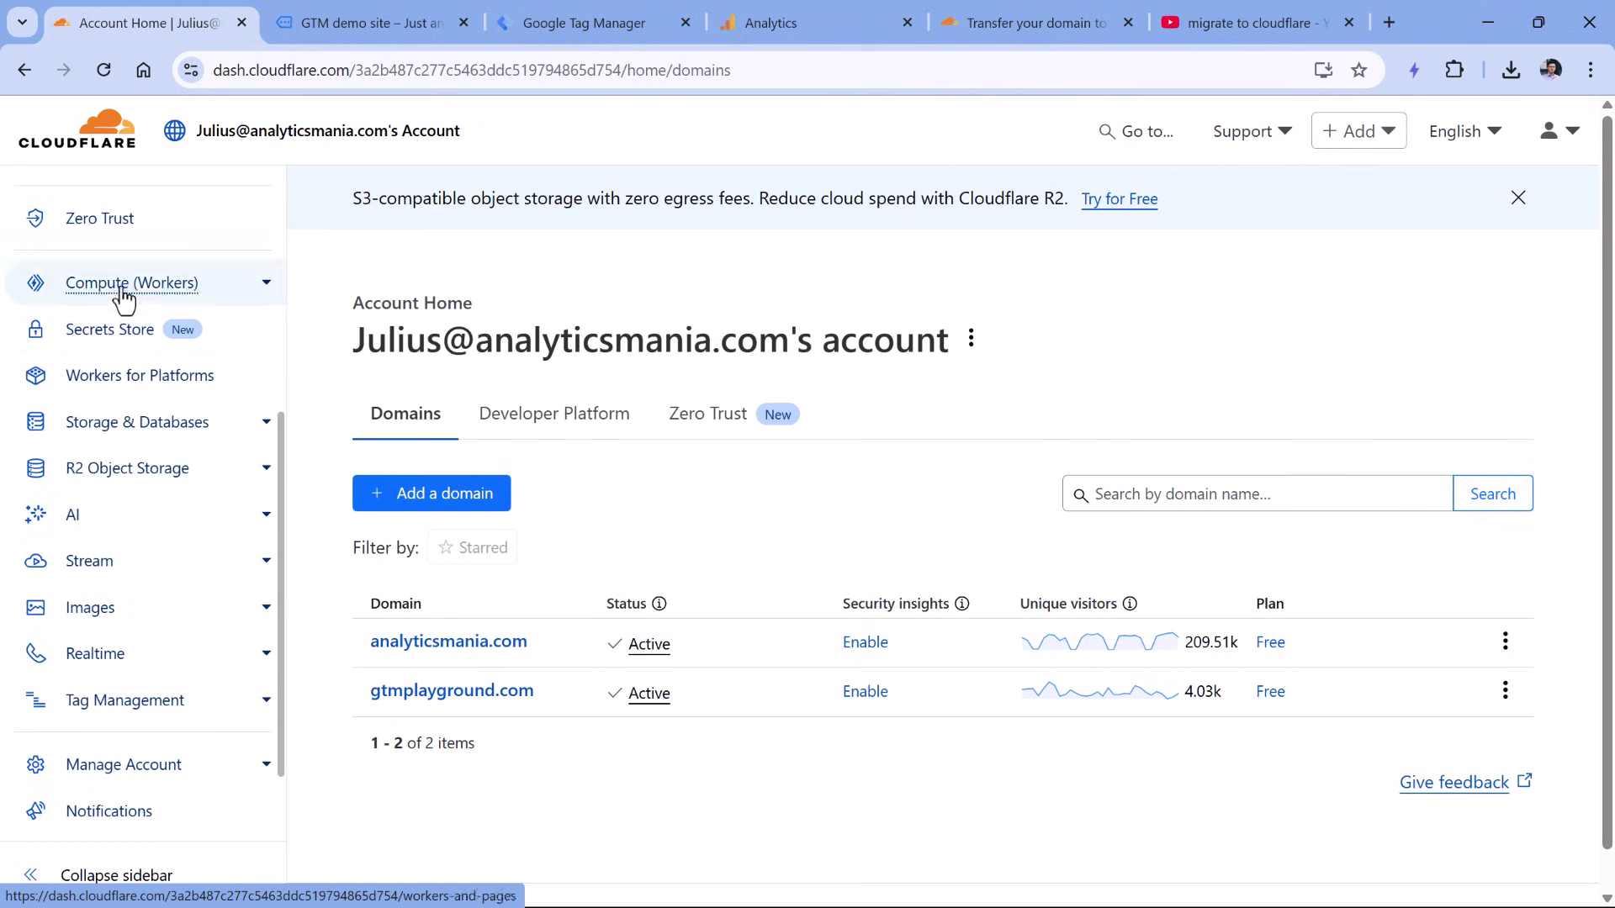
scroll(126, 441, "down", 2)
left_click(268, 589)
scroll(154, 623, "down", 4)
left_click(141, 599)
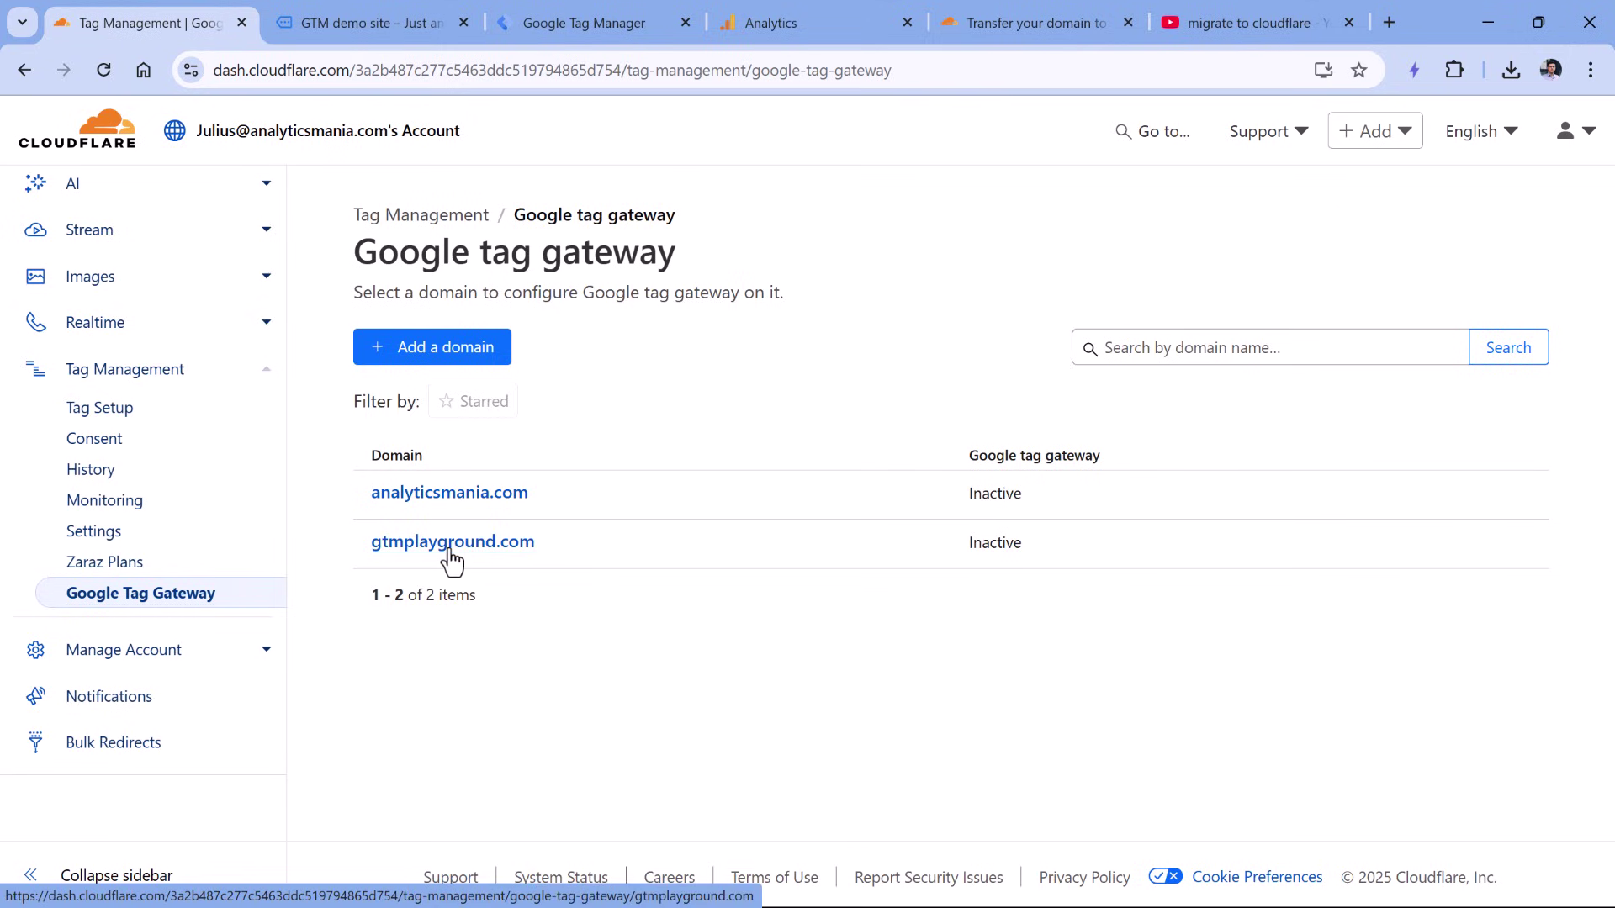
left_click(585, 25)
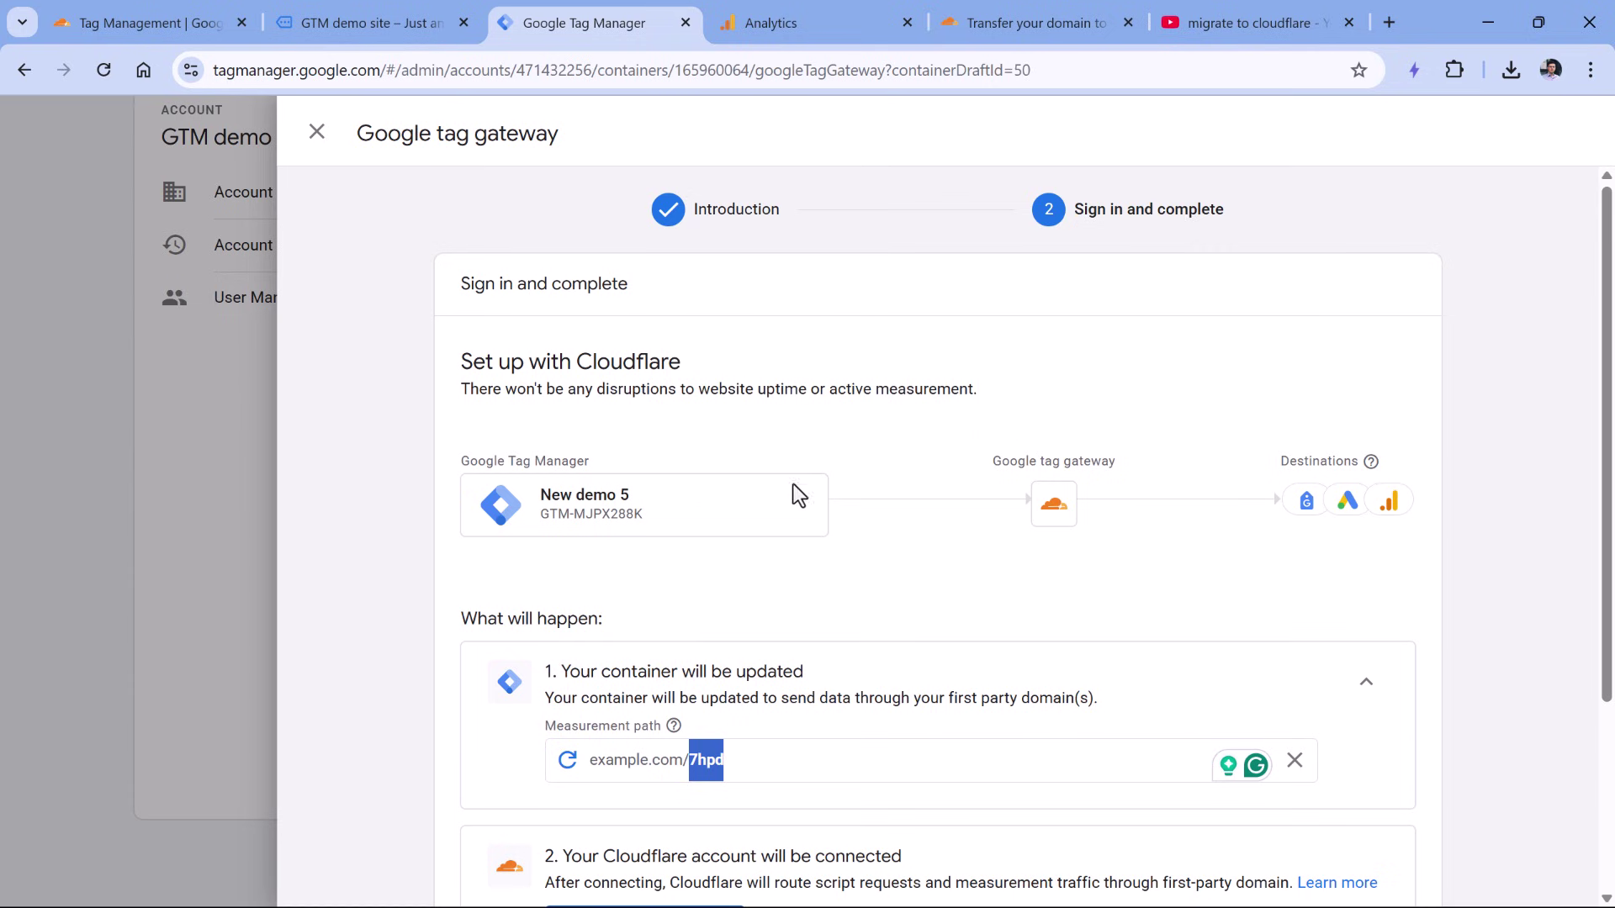
Step: Try "analytics" as the measurement path, and undo the edit to restore the suggested path
scroll(703, 648, "down", 3)
left_click(703, 495)
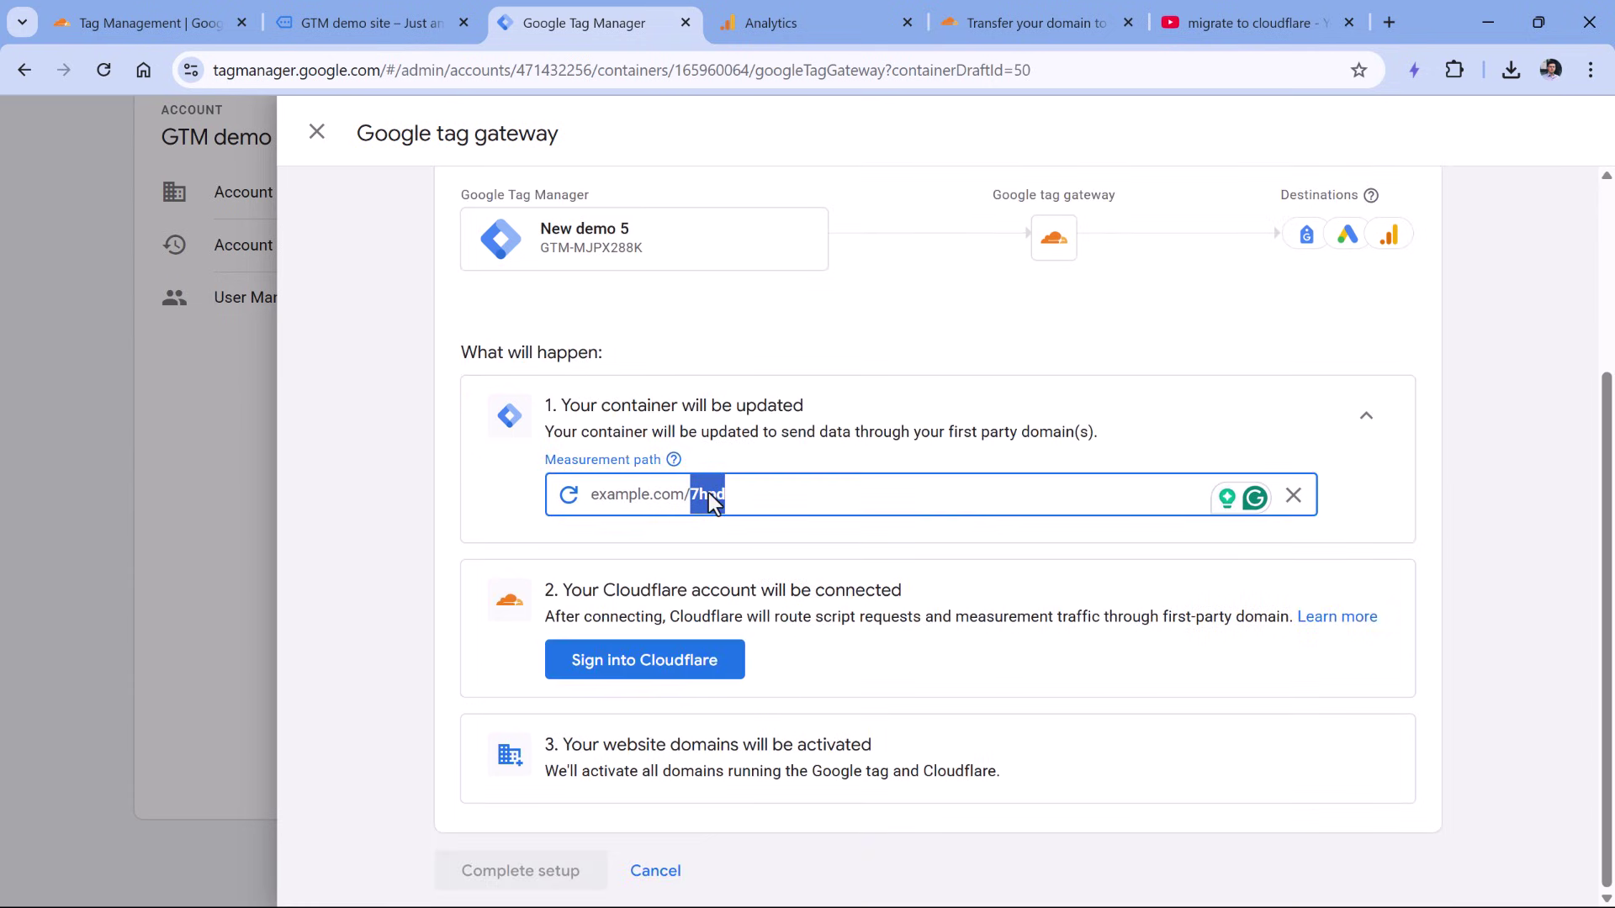
type("analytics")
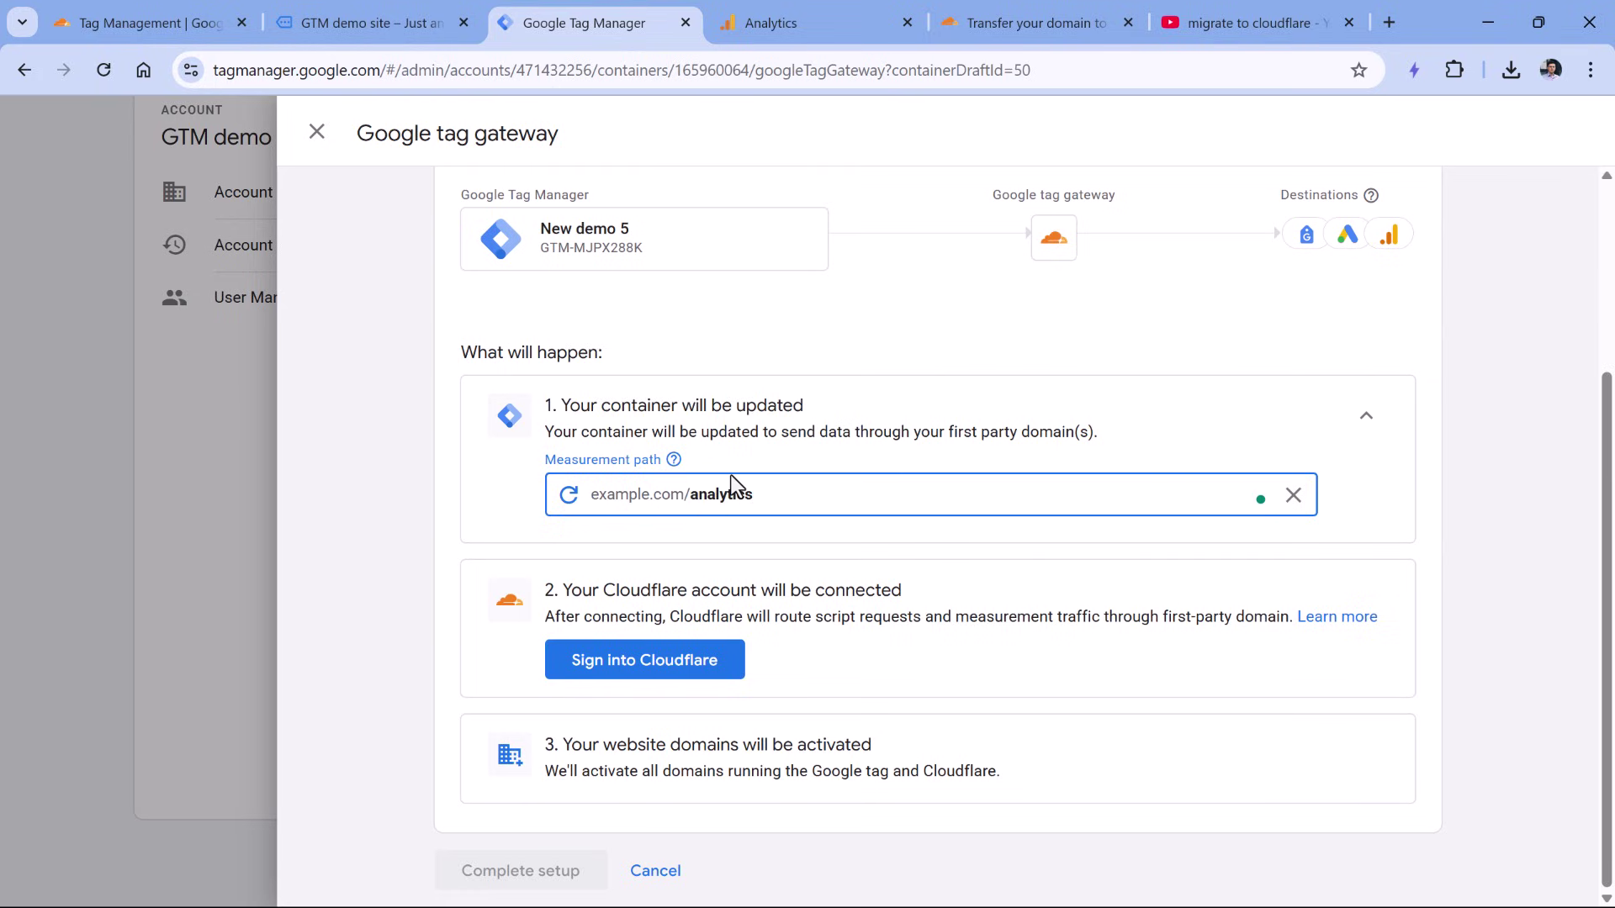
key("ctrl+z")
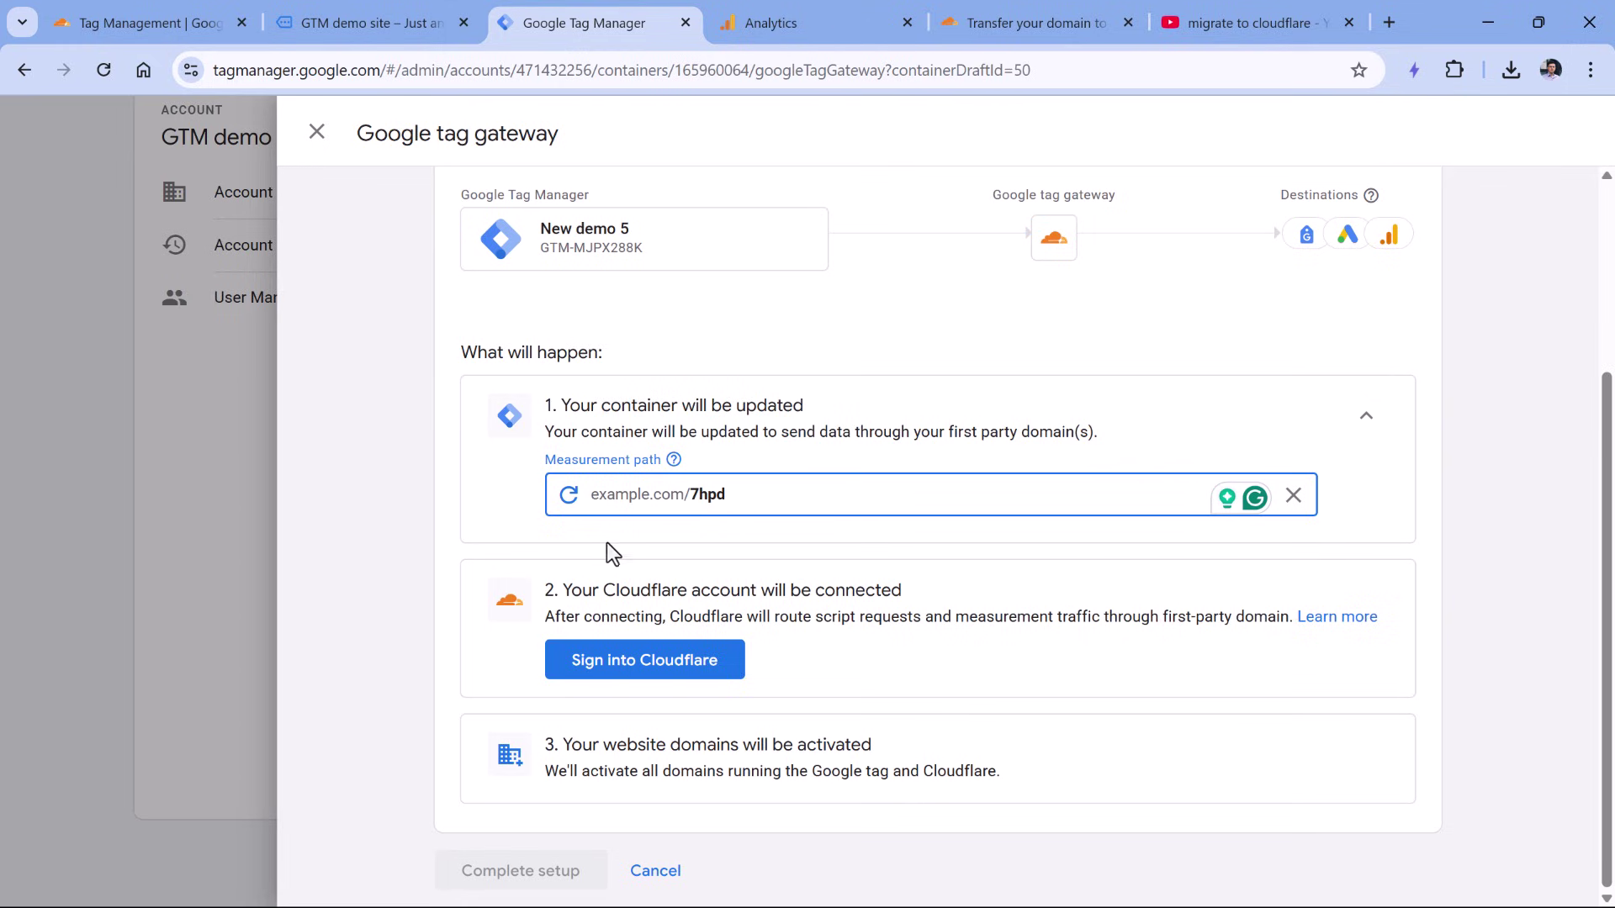
Step: Connect the Cloudflare account by allowing Google tag to make changes to it, and complete the gateway setup
left_click(647, 661)
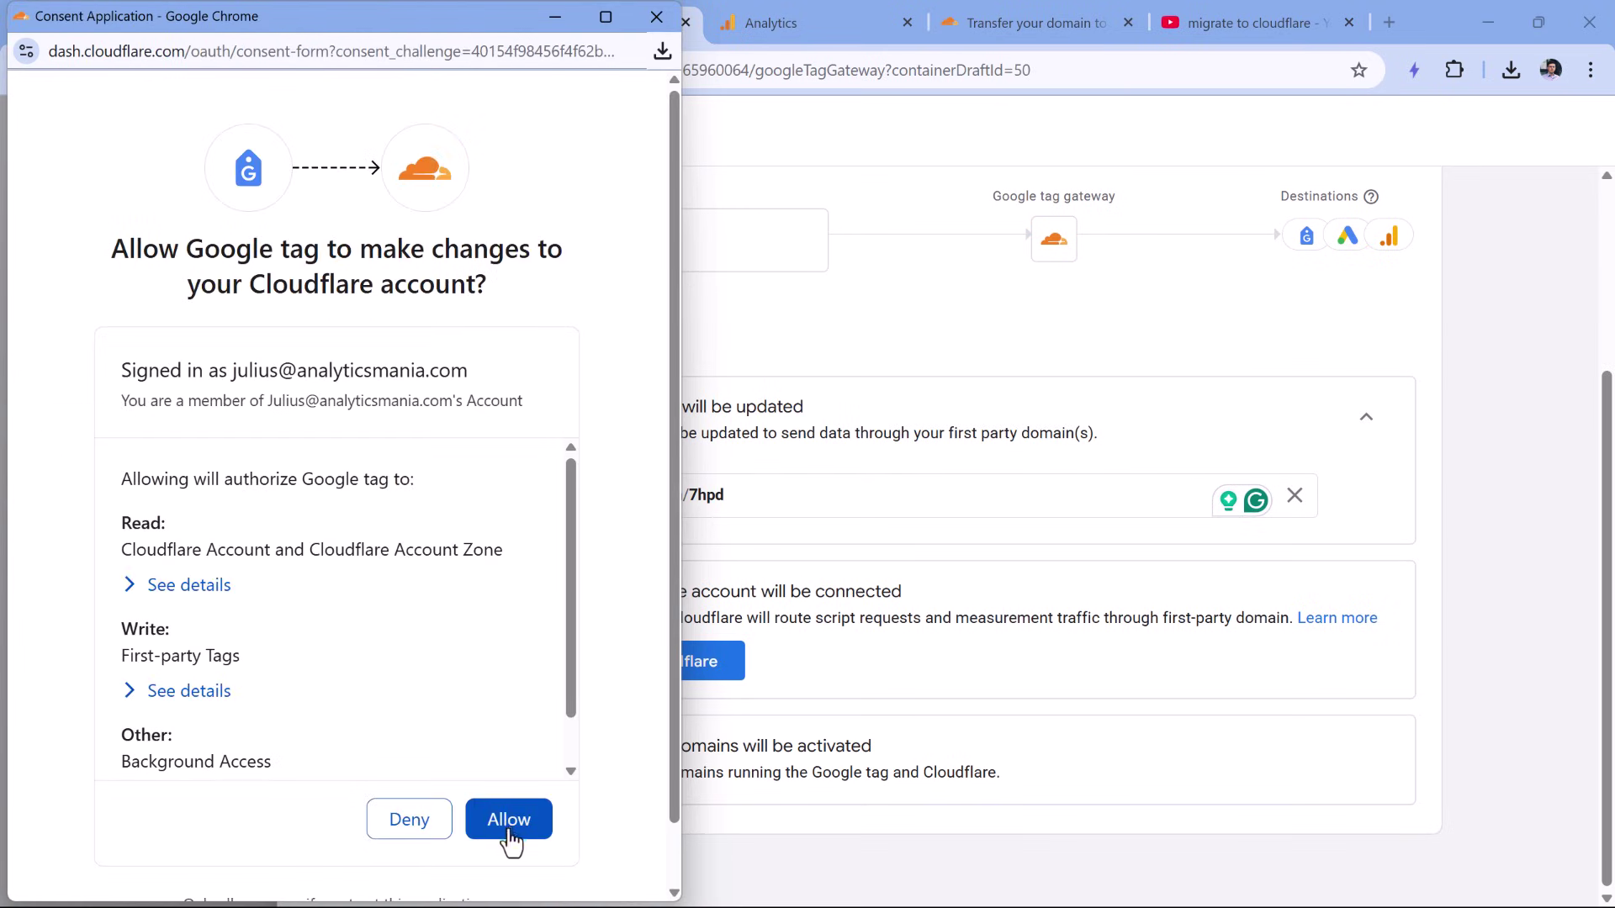
left_click(508, 821)
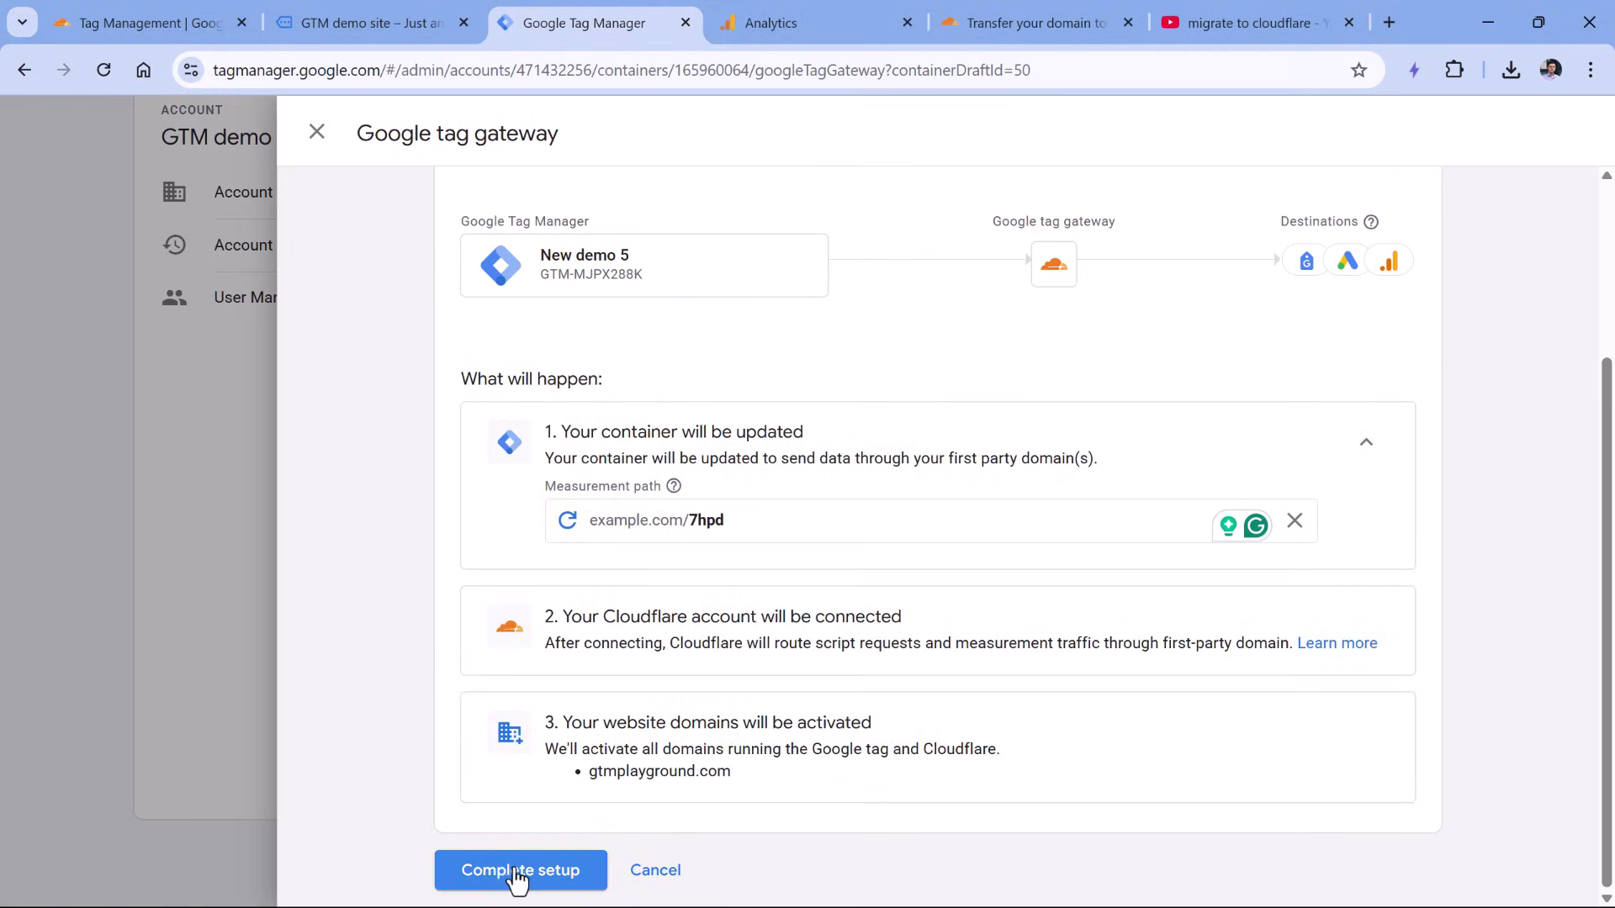
left_click(515, 873)
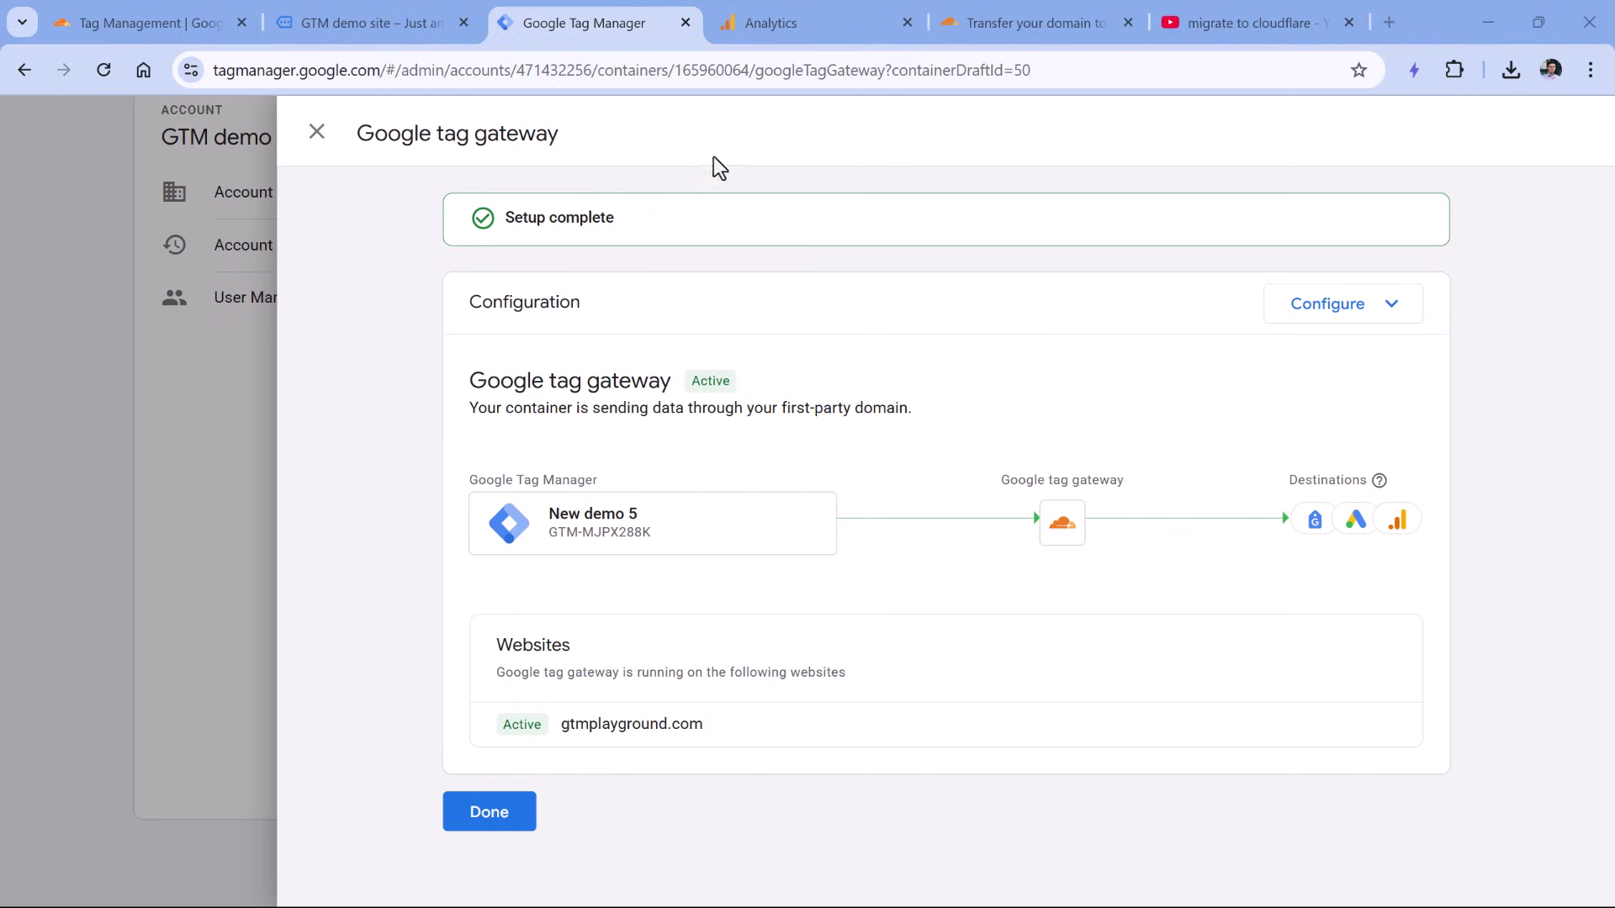
Step: Close the developer tools on the demo site and open its page source to look for the injected tag code
left_click(379, 23)
key("F12")
right_click(370, 251)
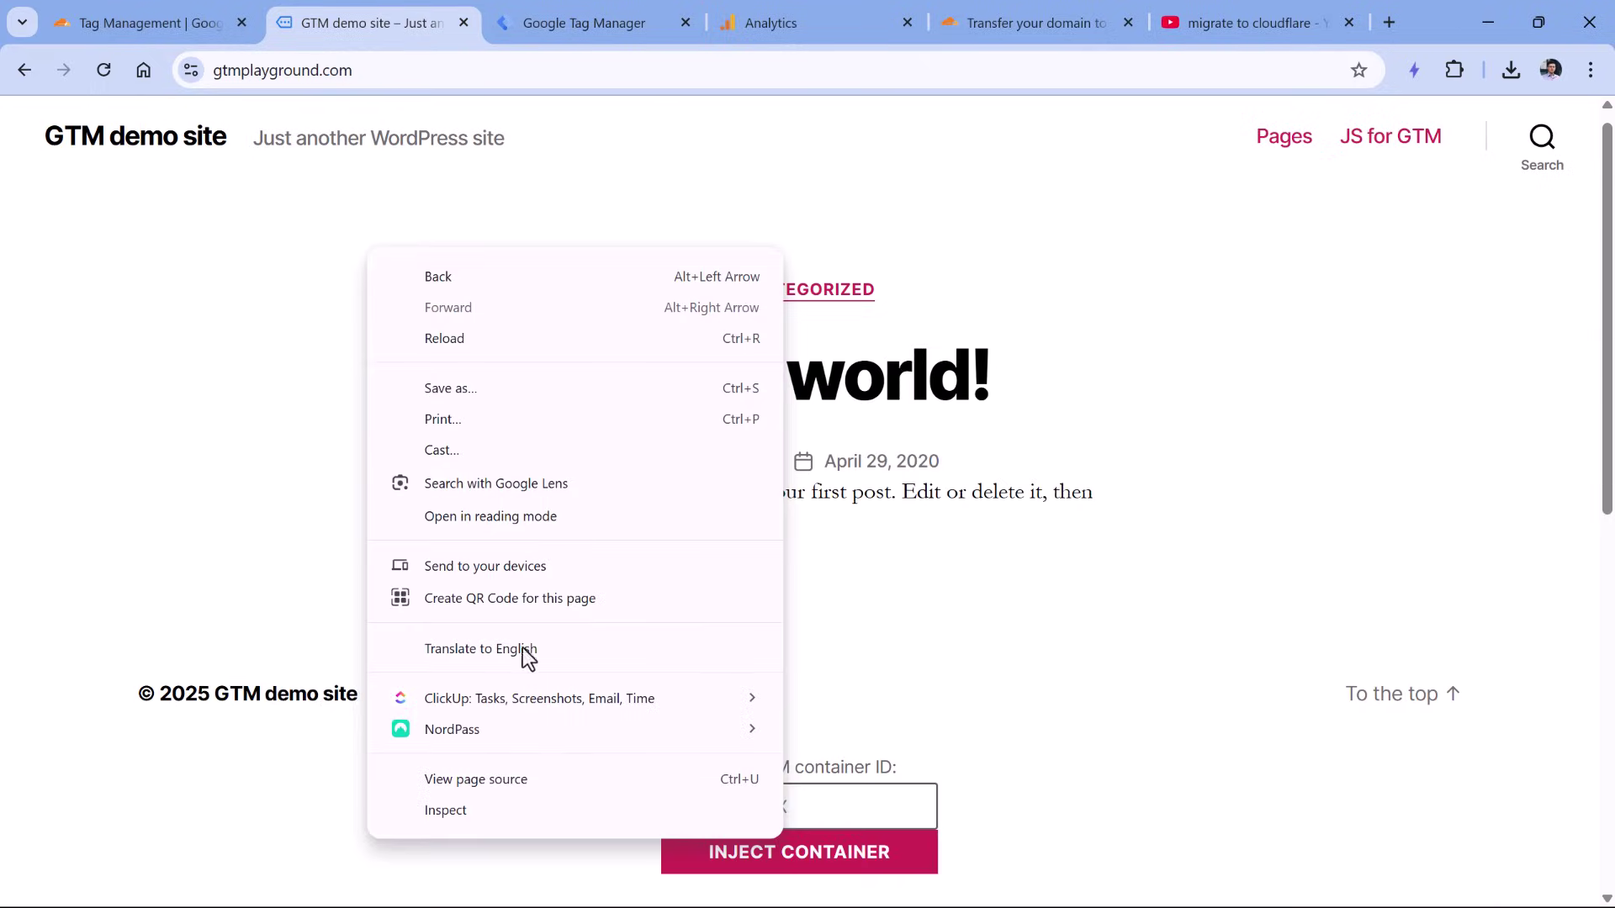
left_click(496, 781)
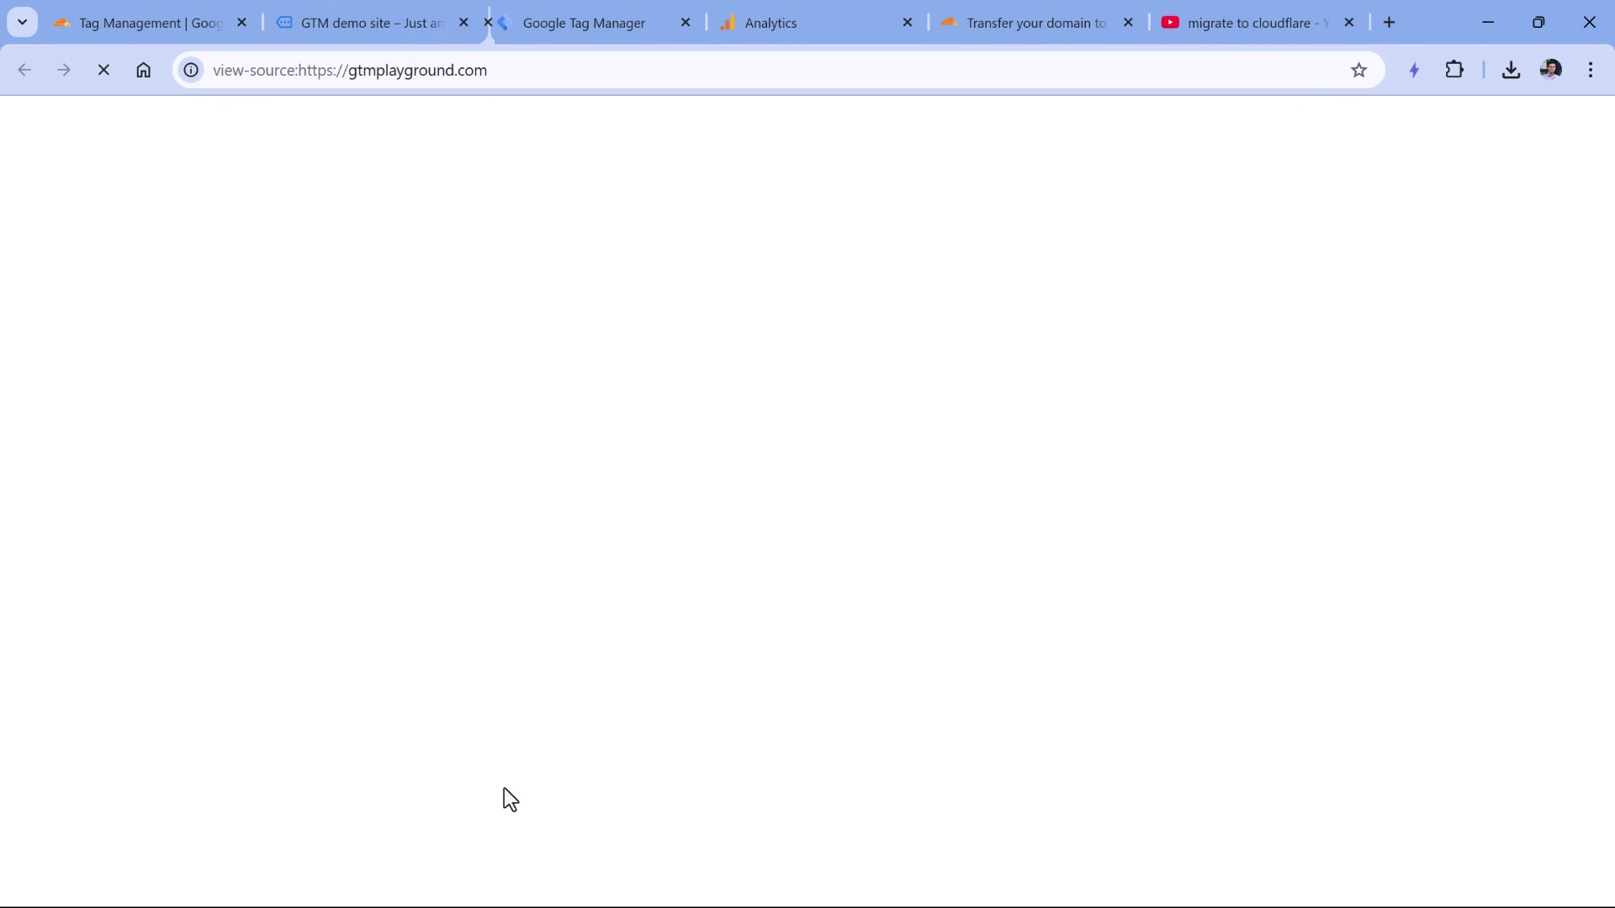
scroll(955, 455, "down", 4)
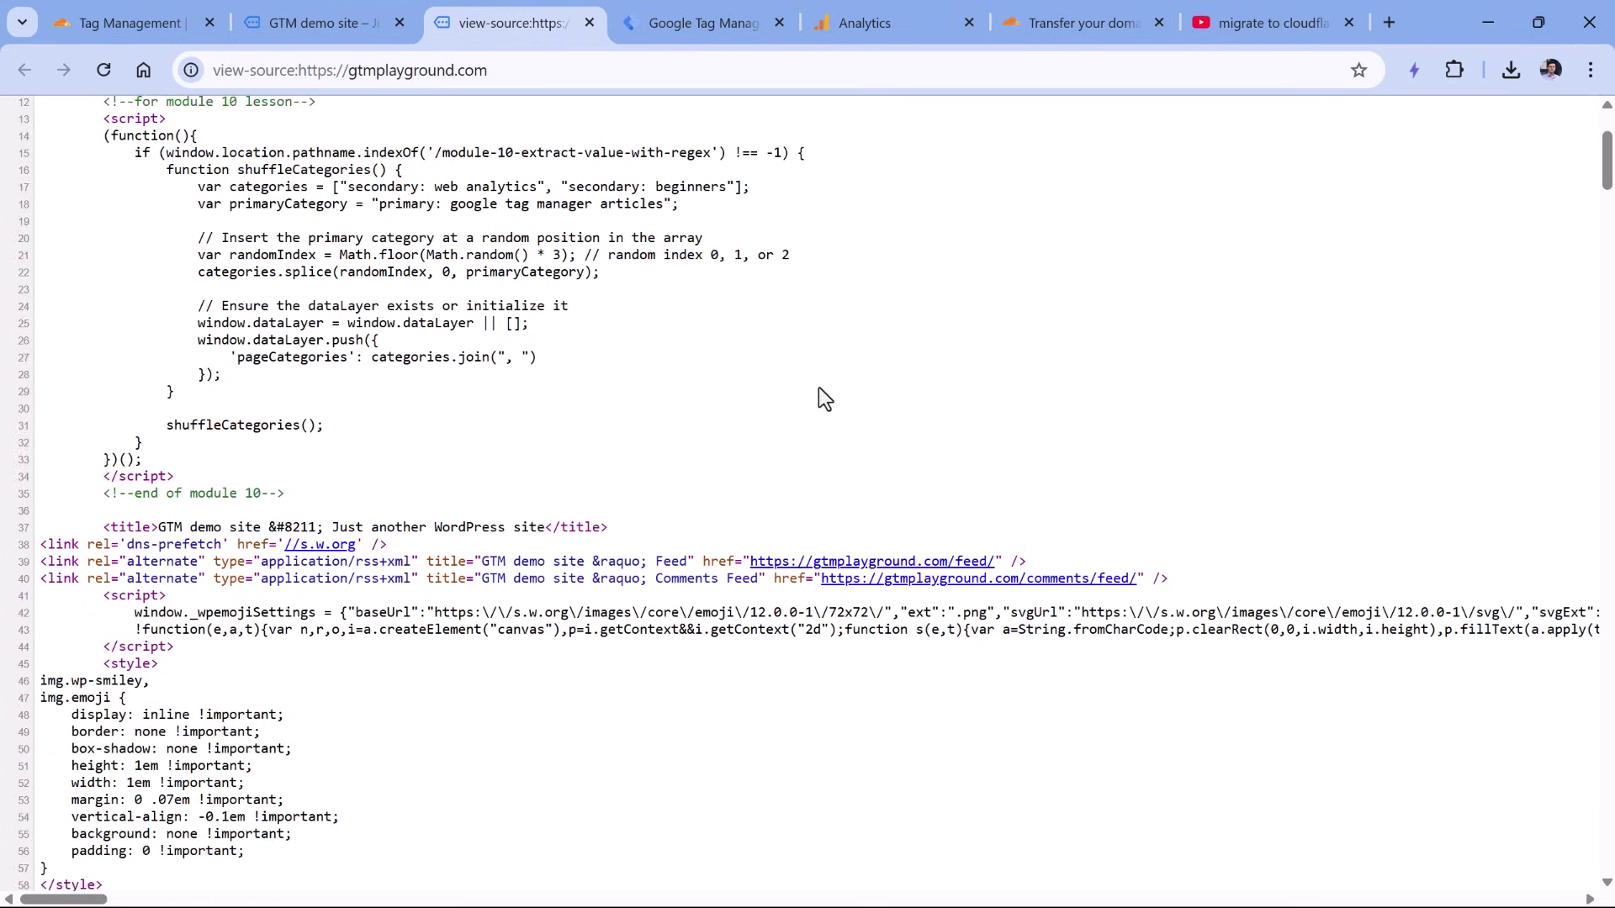
scroll(822, 396, "up", 4)
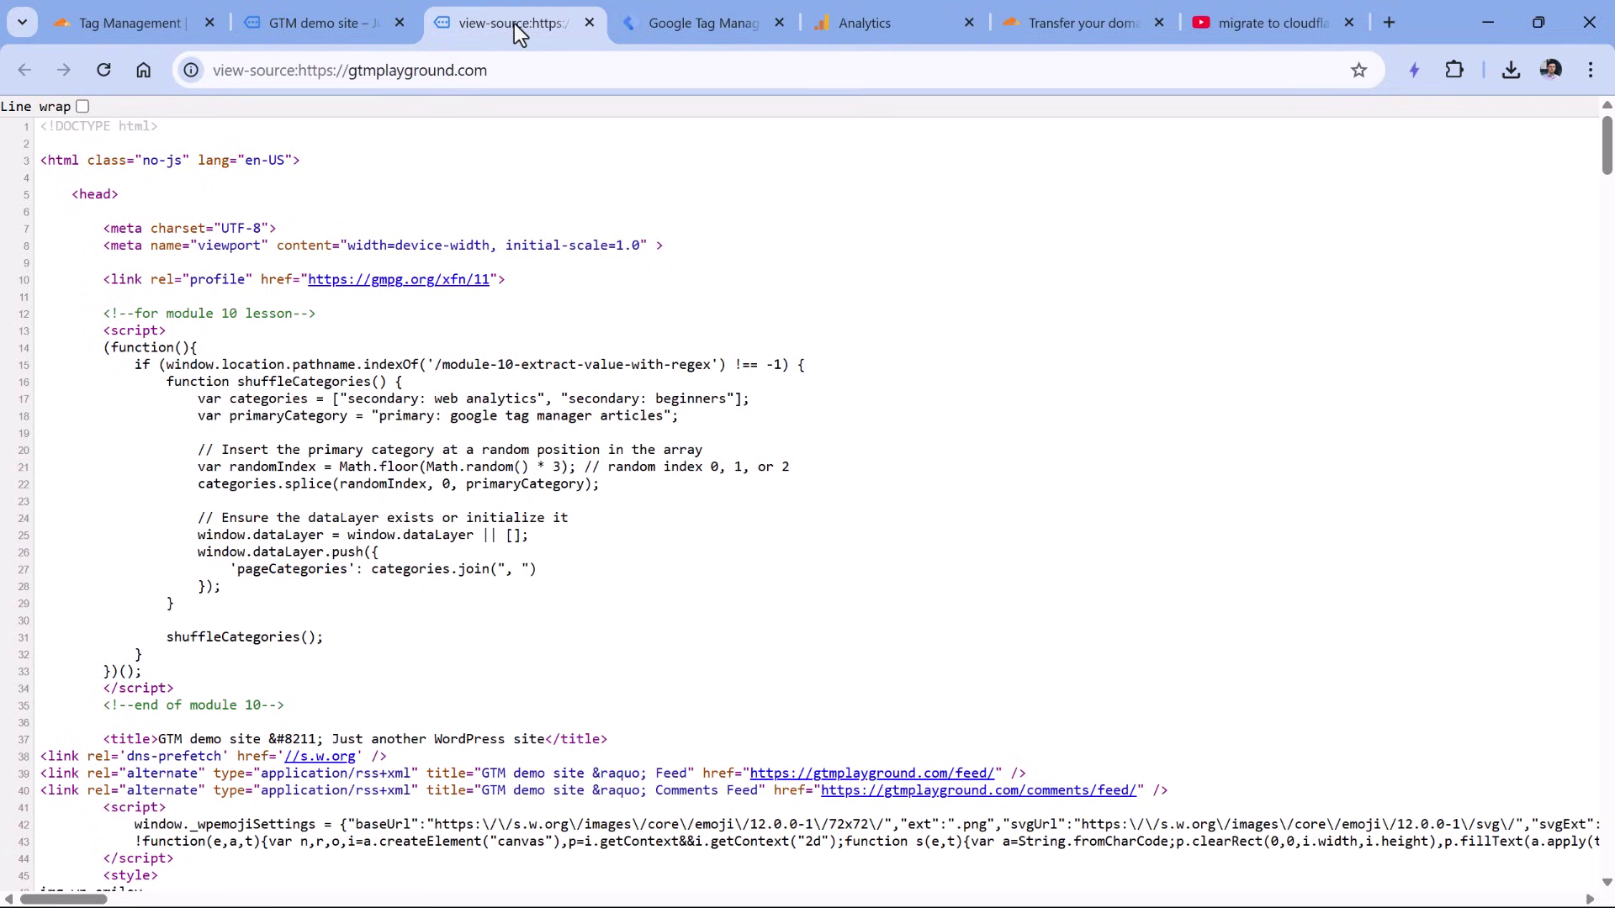
Step: Go back to the demo site briefly, return to its page source, and highlight the gateway script in the head
key("ctrl+shift+Tab")
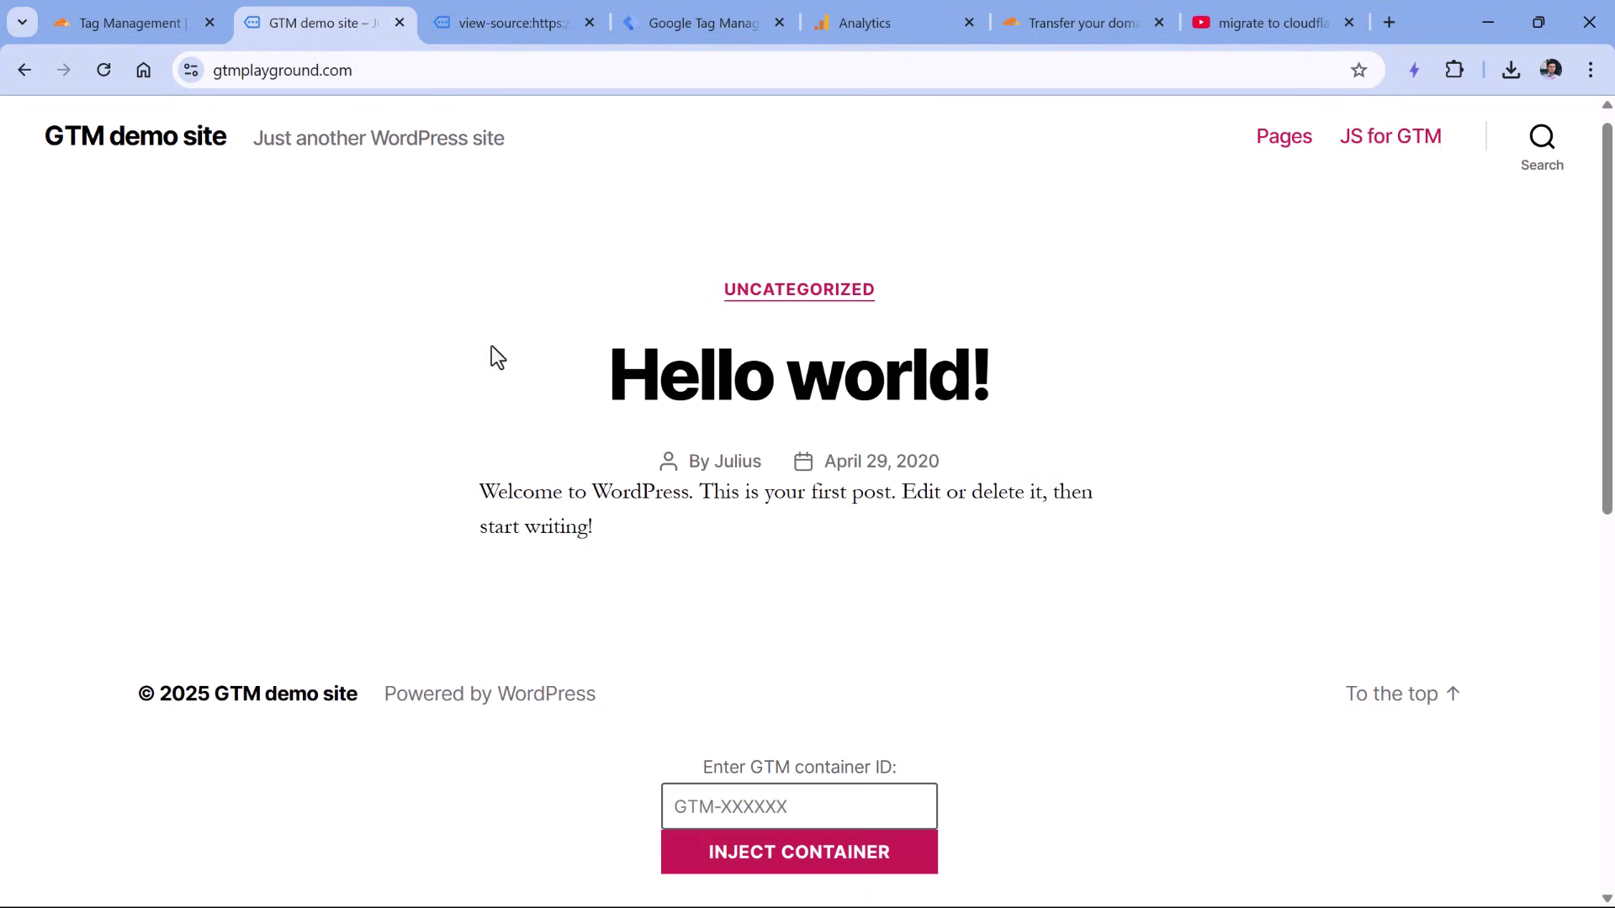
left_click(497, 39)
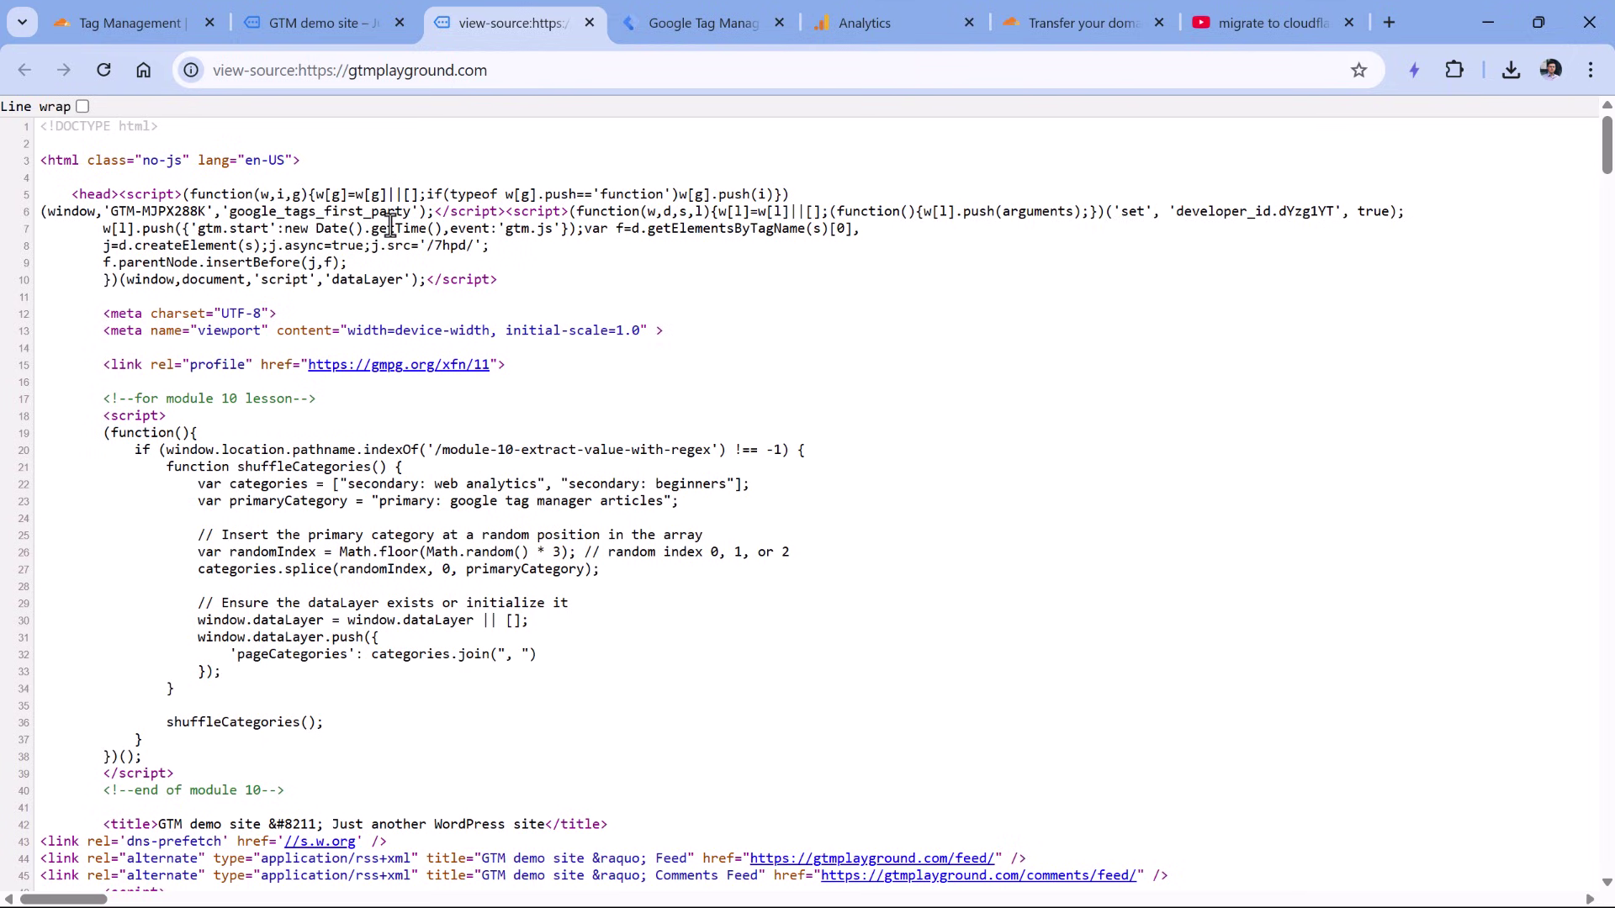
left_click_drag(183, 195, 425, 283)
left_click(522, 299)
Step: Copy the script path "/7hpd/" from the gateway script in the page source
left_click_drag(427, 246, 468, 247)
right_click(453, 249)
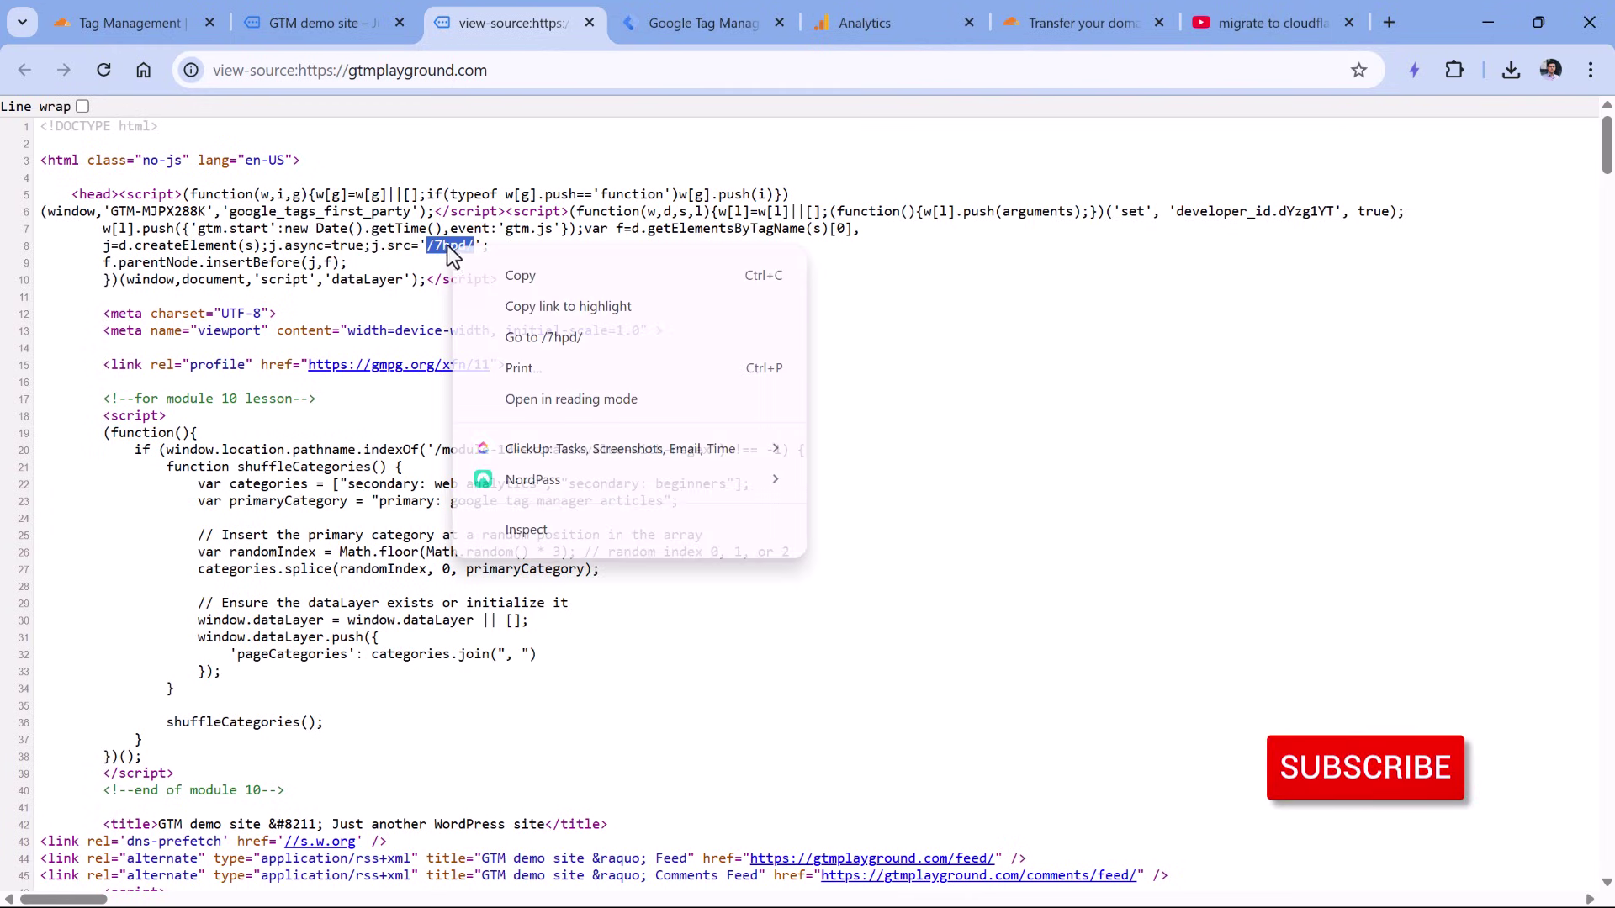
left_click(511, 277)
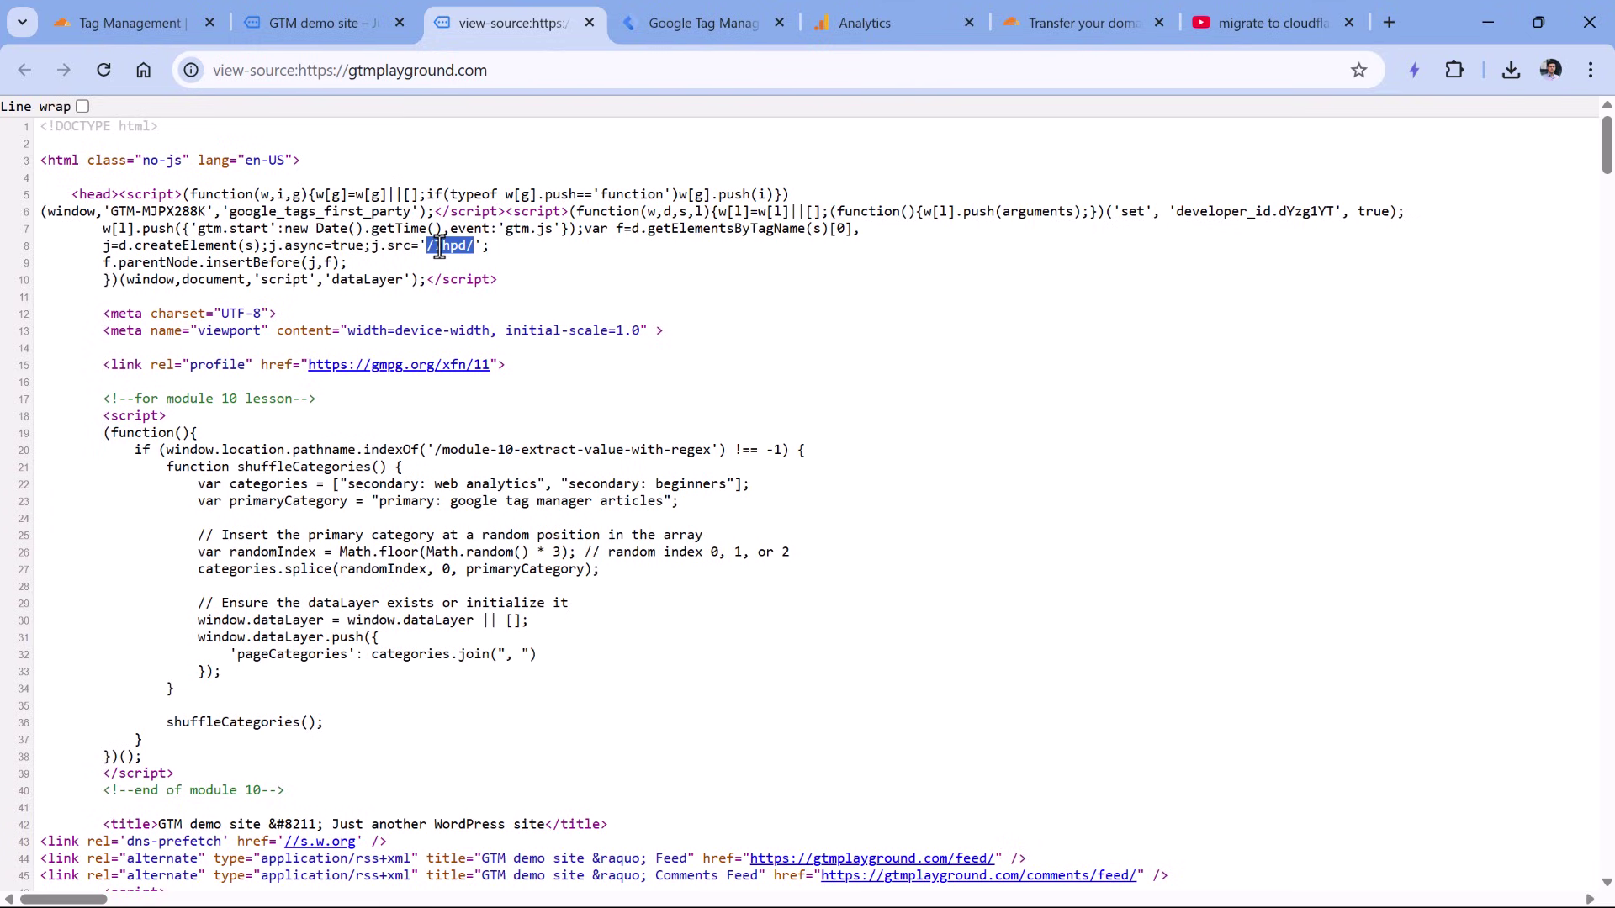
Step: Return to the demo site's home page and reopen the developer tools
left_click(326, 30)
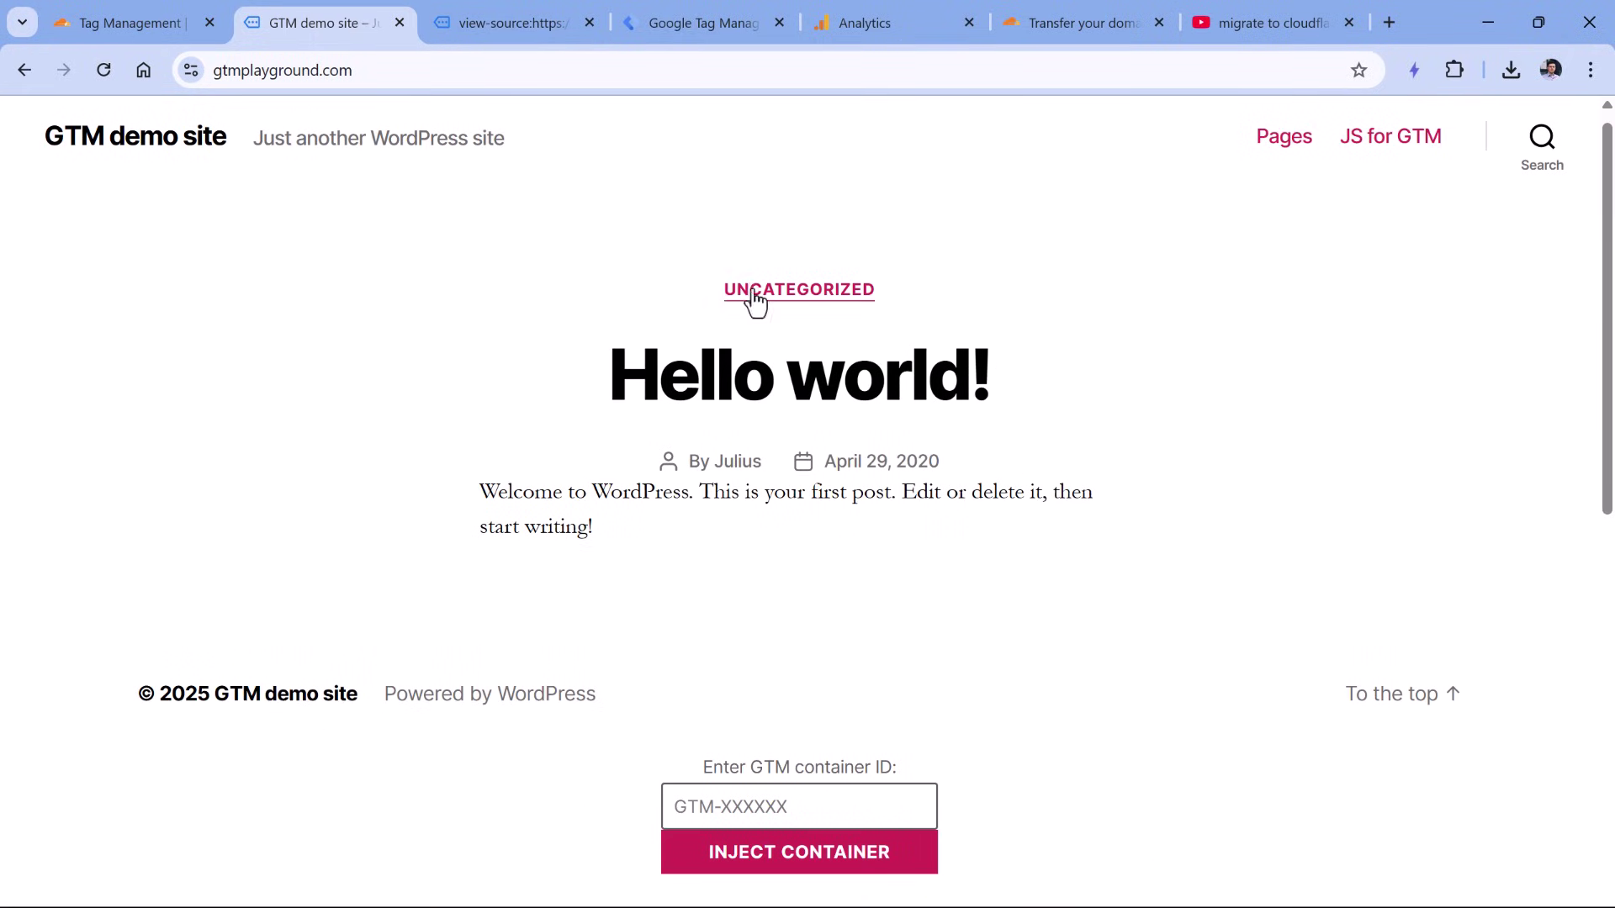
left_click(1591, 70)
mouse_move(1365, 767)
left_click(1056, 878)
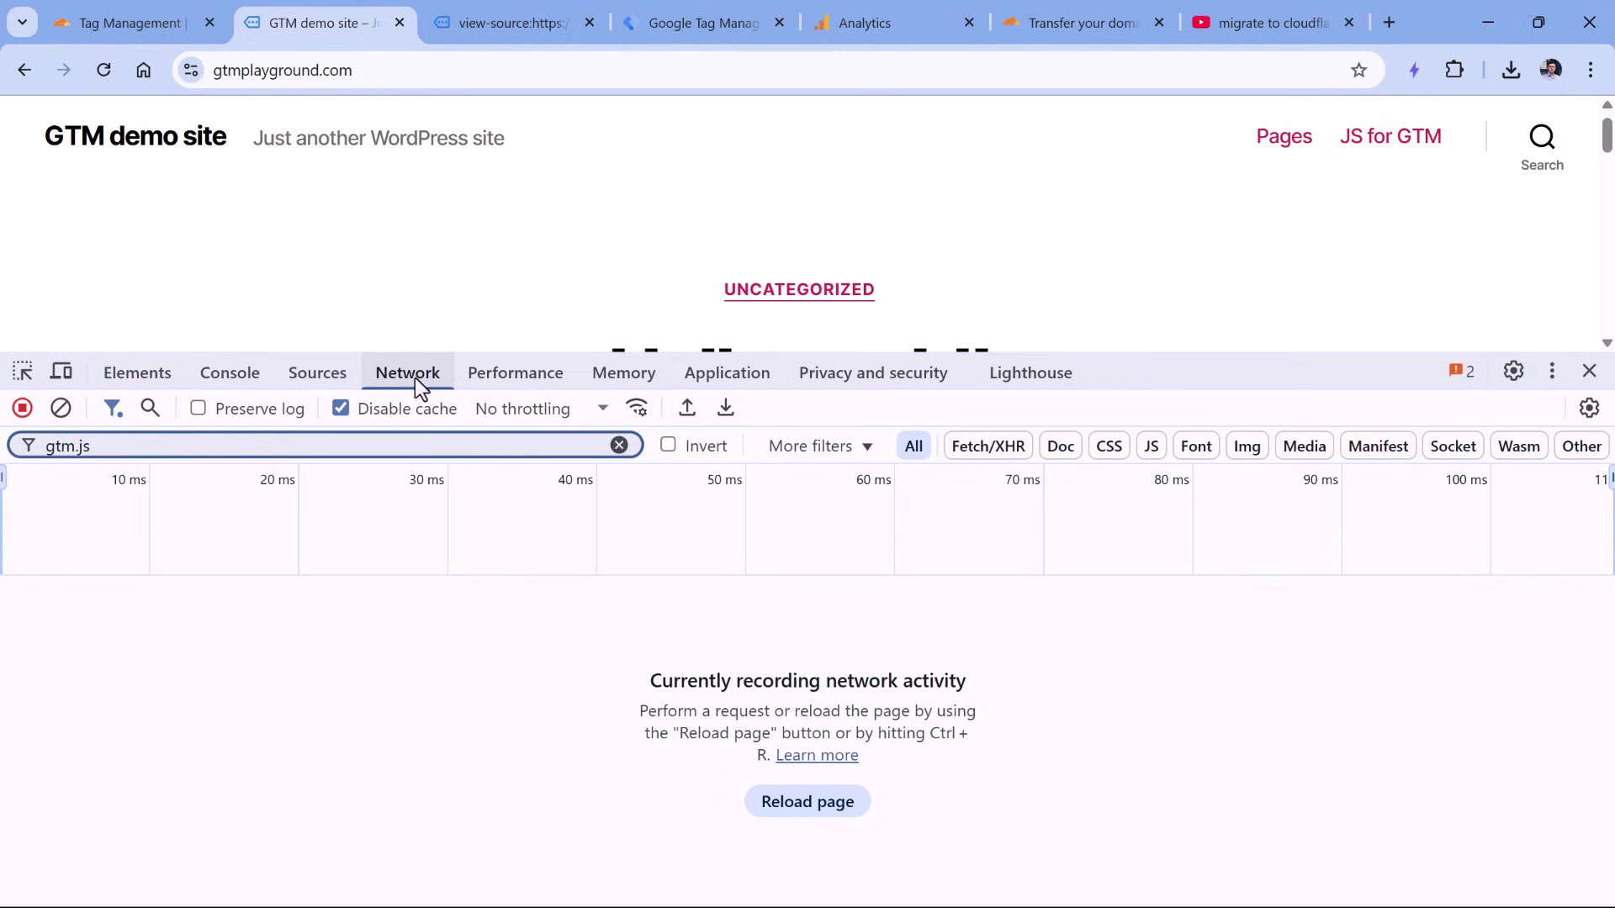
Step: Replace the network filter with the copied path "/7hpd/" and reload the page to check the first-party requests
triple_click(68, 446)
key("ctrl+v")
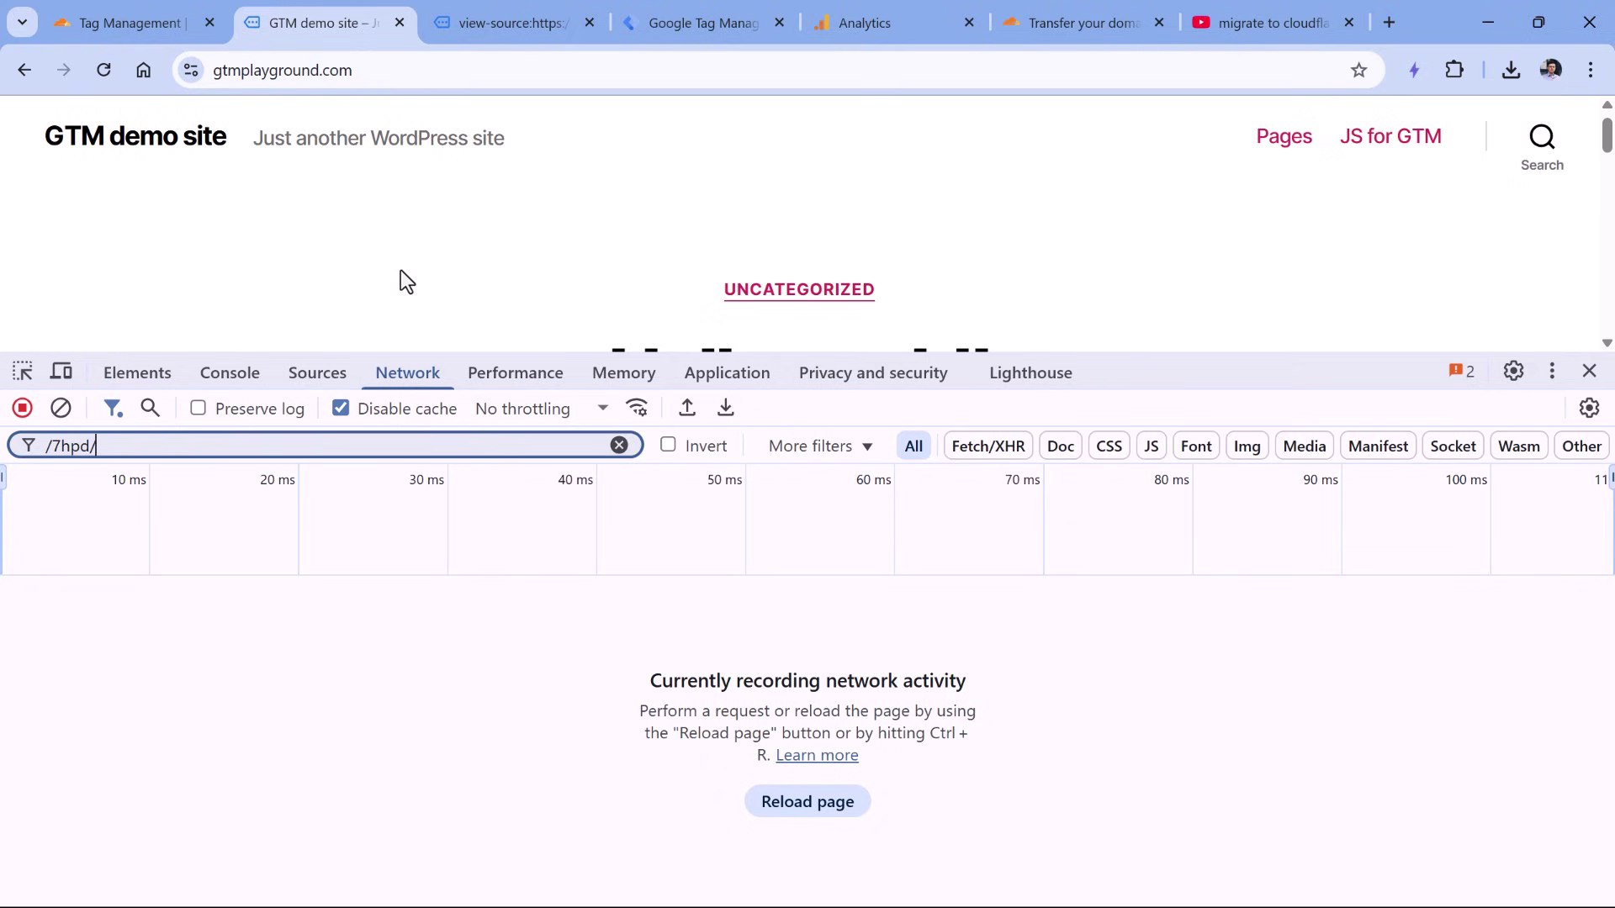
left_click(104, 74)
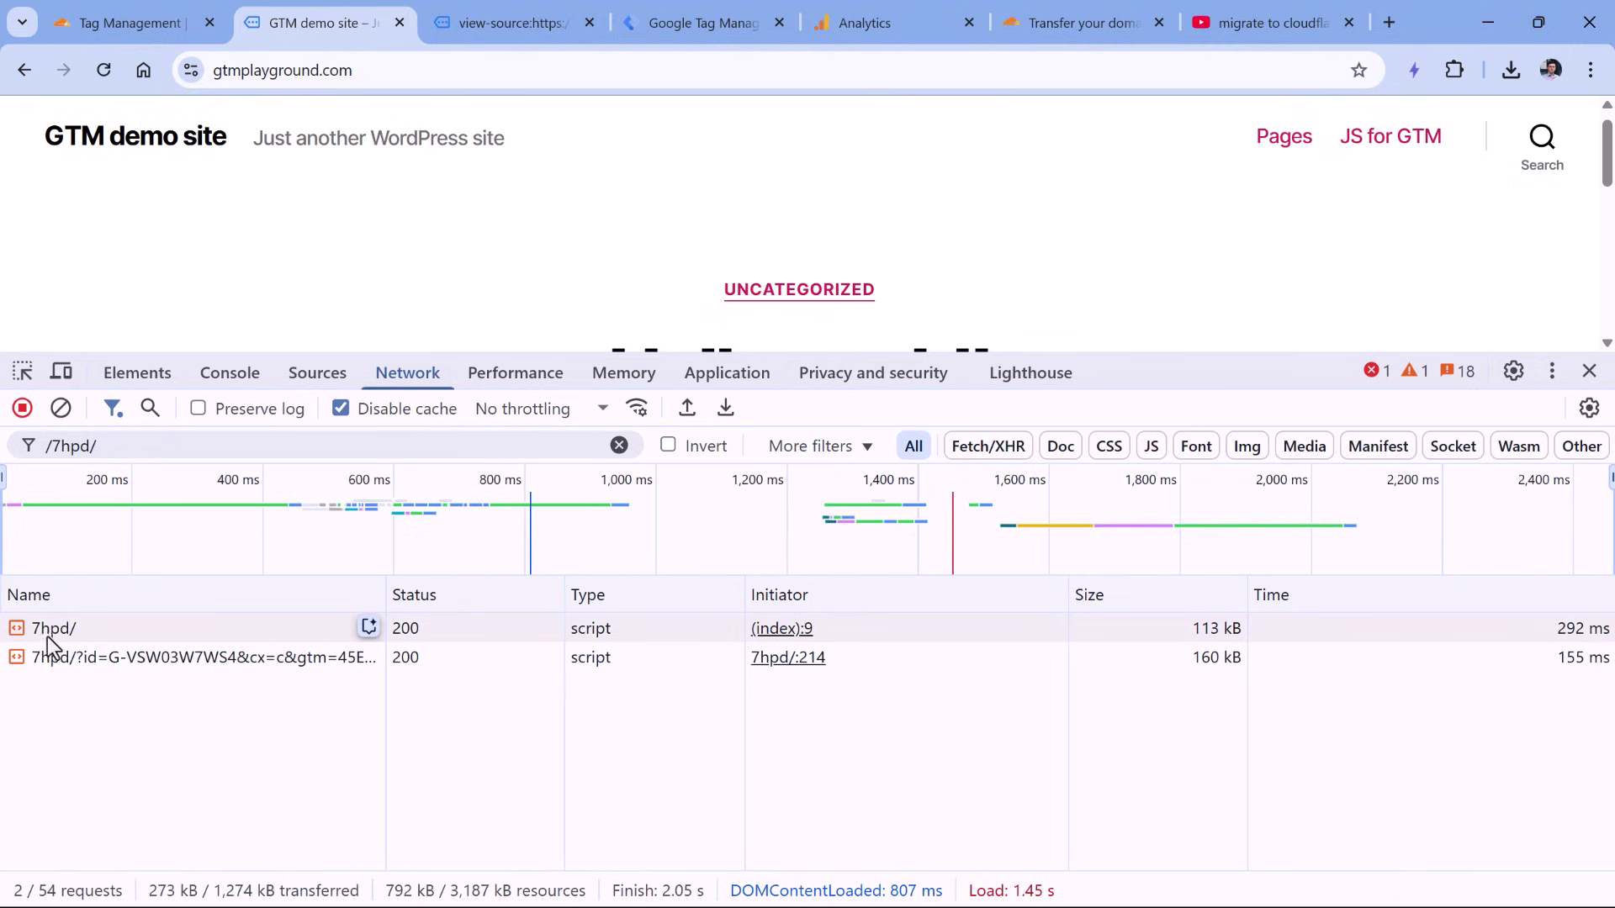
Step: Examine the response preview of the "7hpd/" script request and the headers of the first "c?v=2" request
left_click(61, 633)
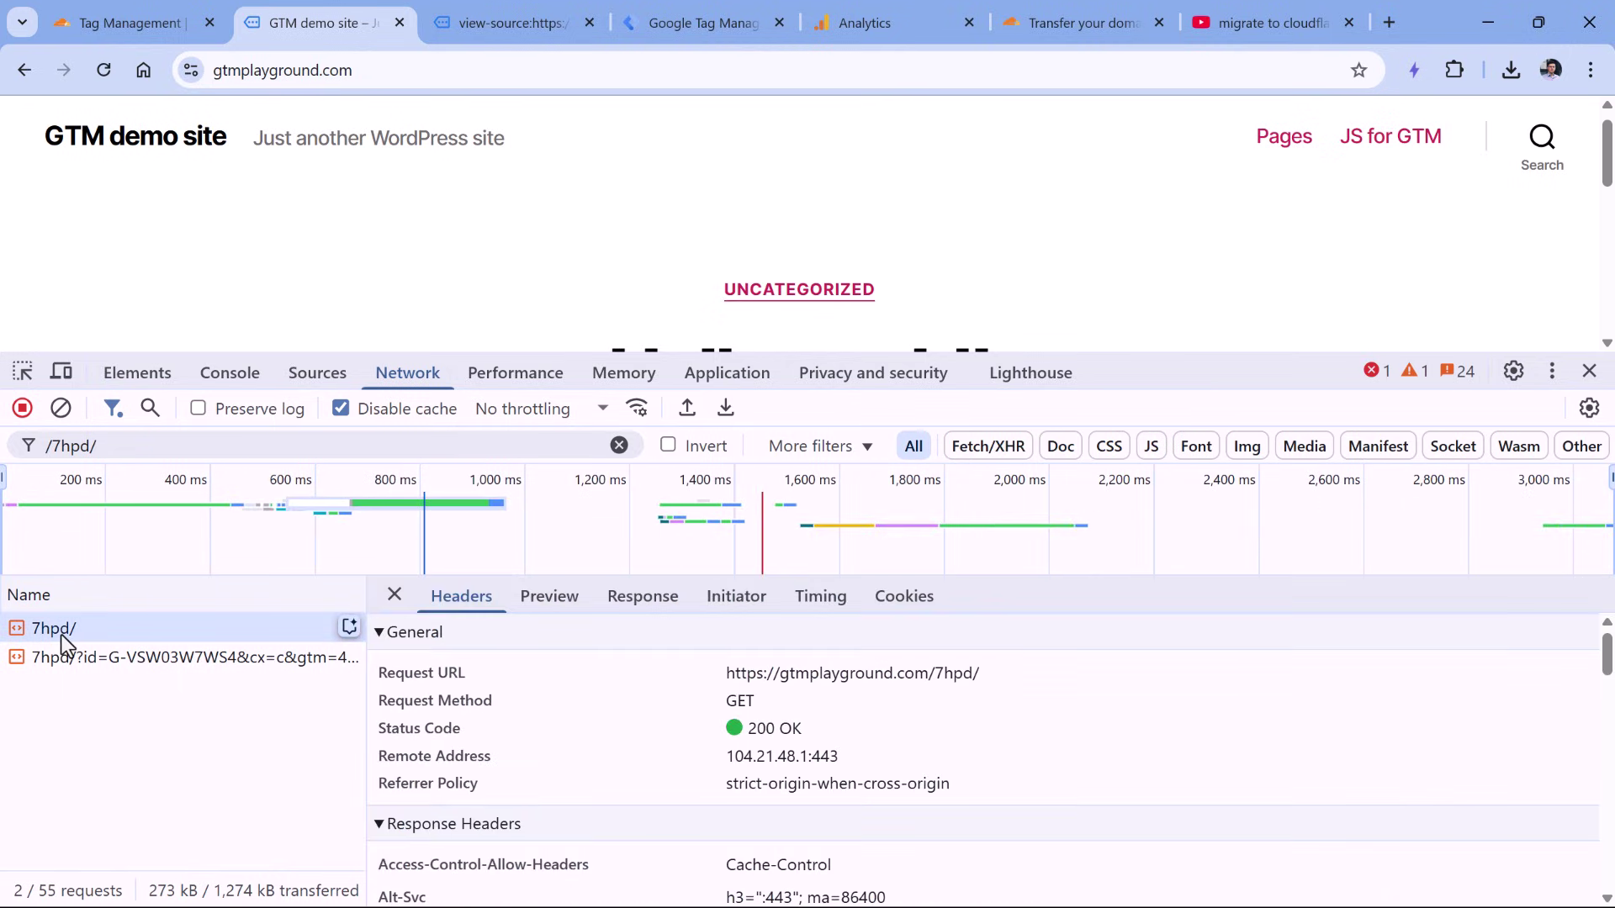
left_click(548, 597)
left_click_drag(1606, 674, 1608, 646)
scroll(747, 717, "down", 10)
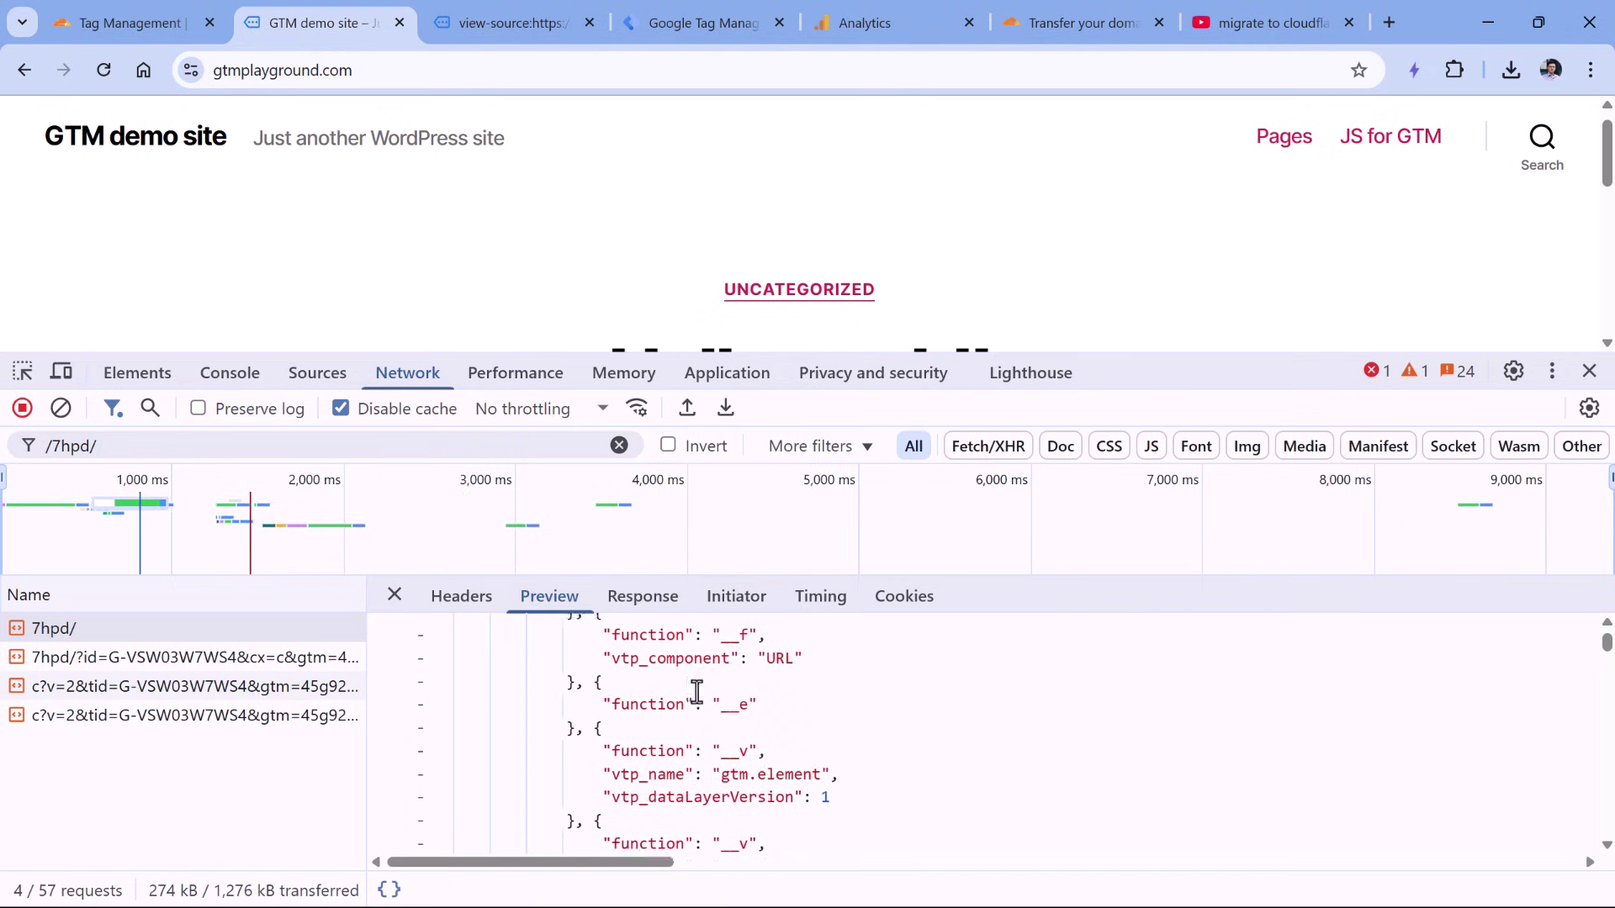
scroll(698, 691, "down", 1)
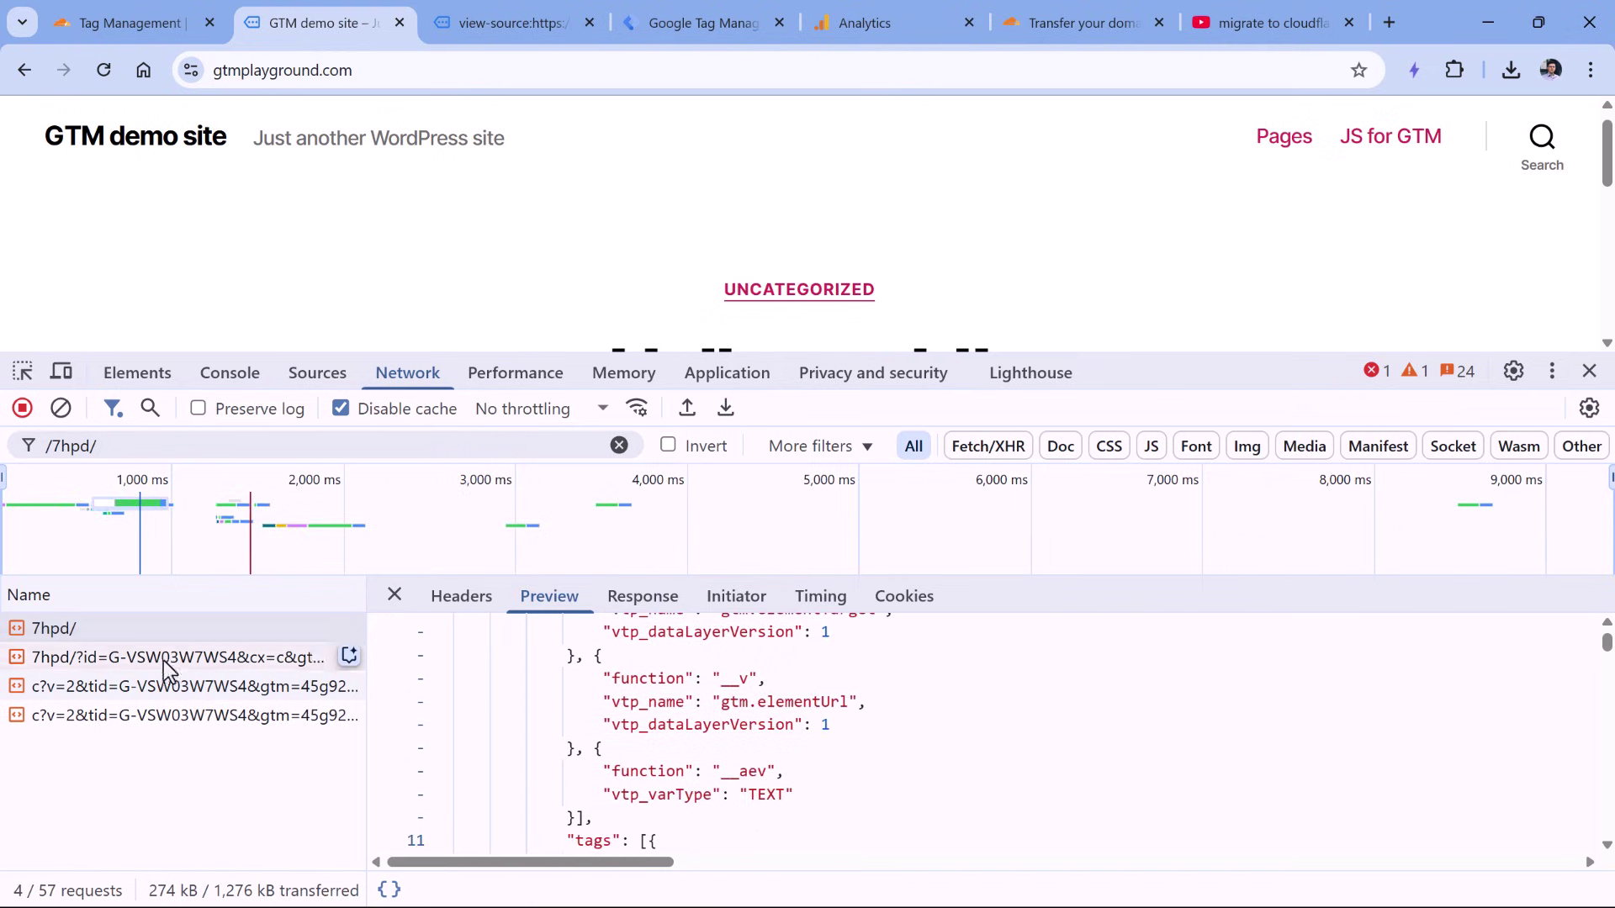
left_click(109, 686)
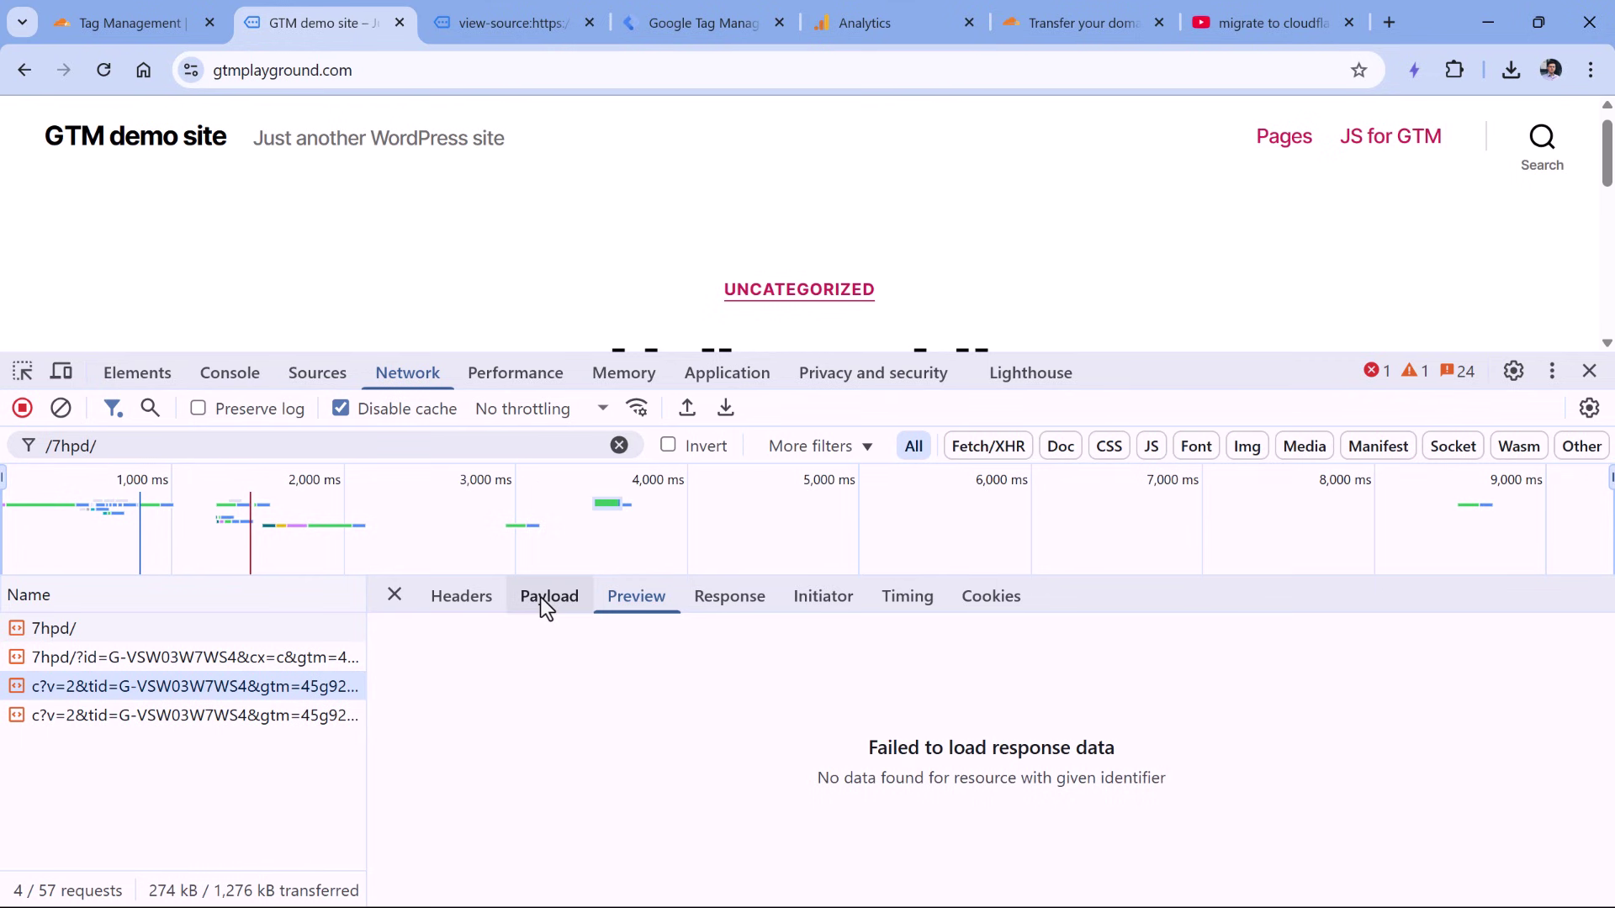
left_click(462, 598)
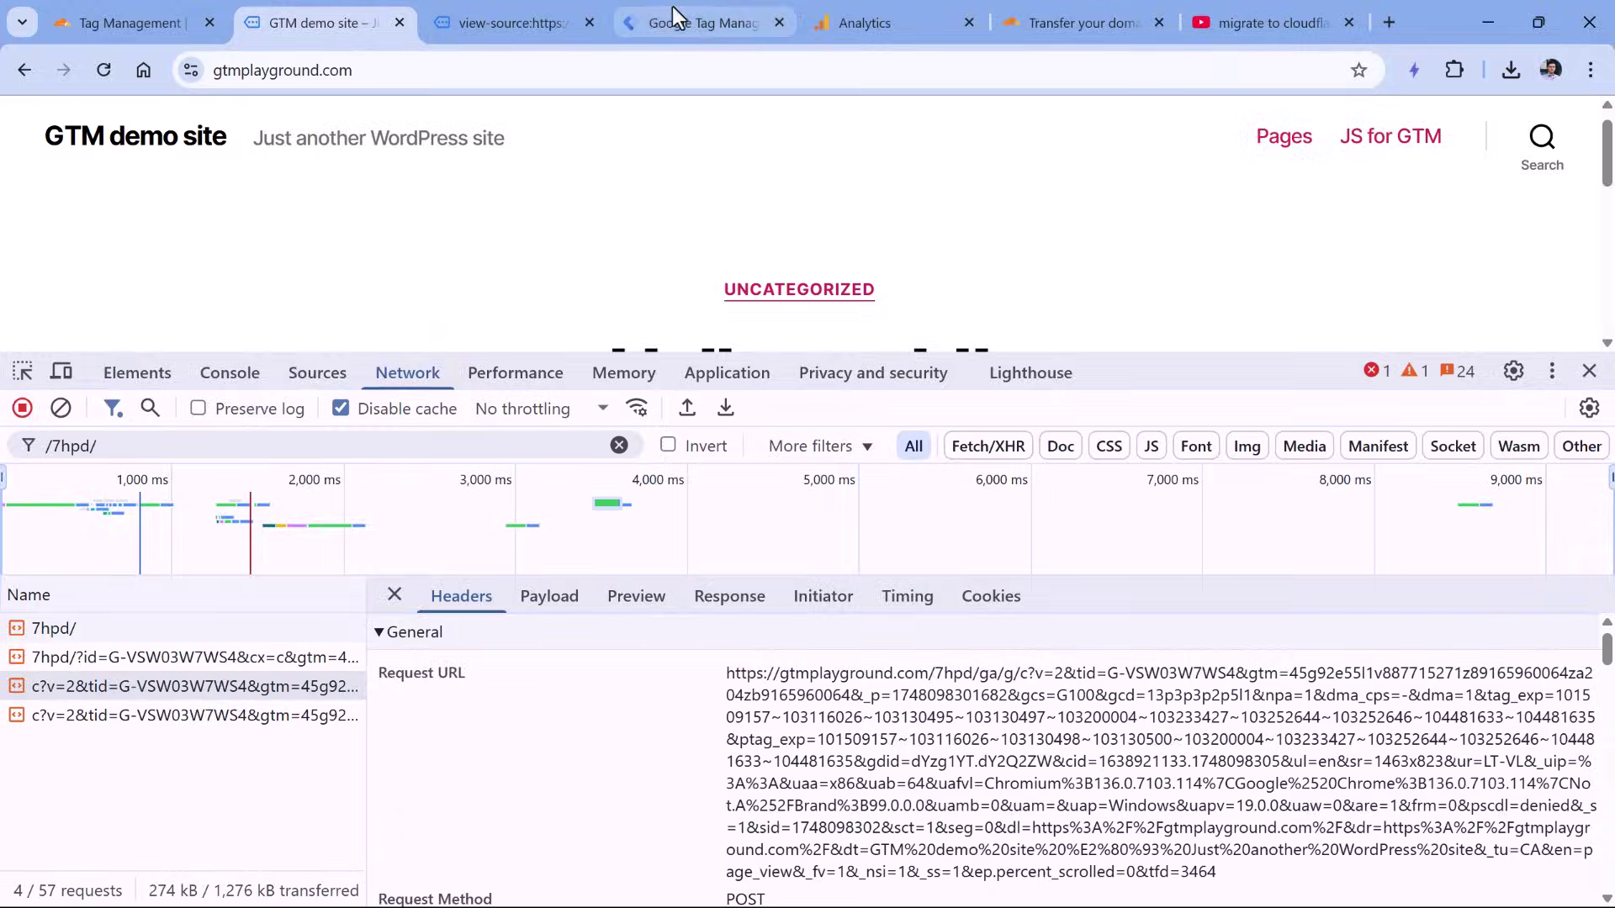
Step: Switch to Google Tag Manager and open the list of tags in the Default Workspace
left_click(696, 20)
left_click(314, 133)
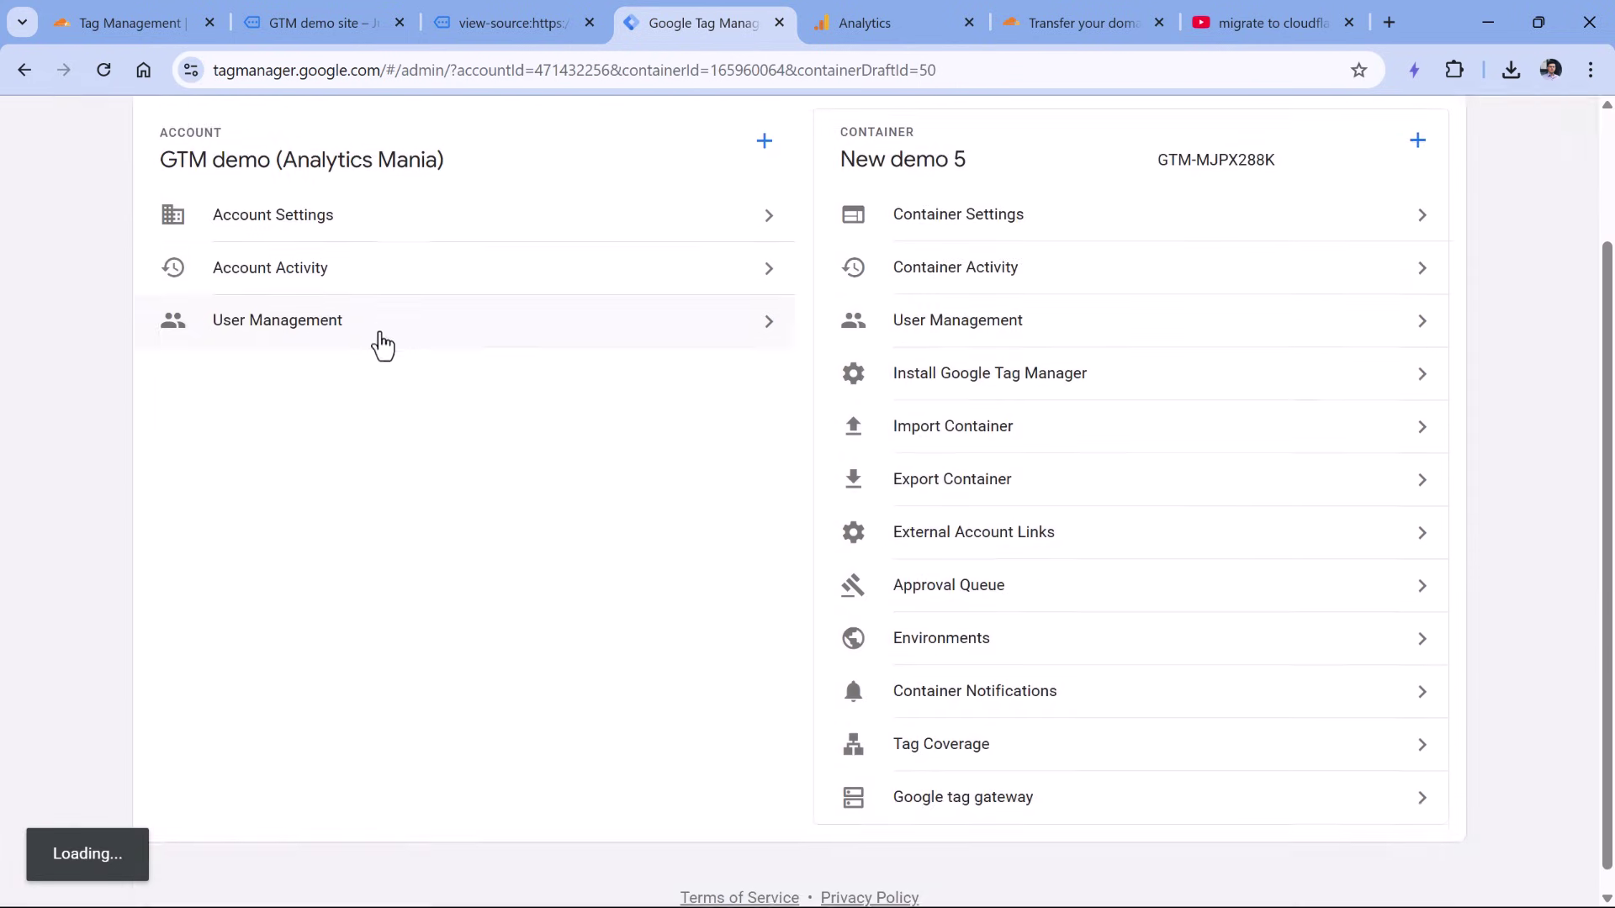
left_click(80, 202)
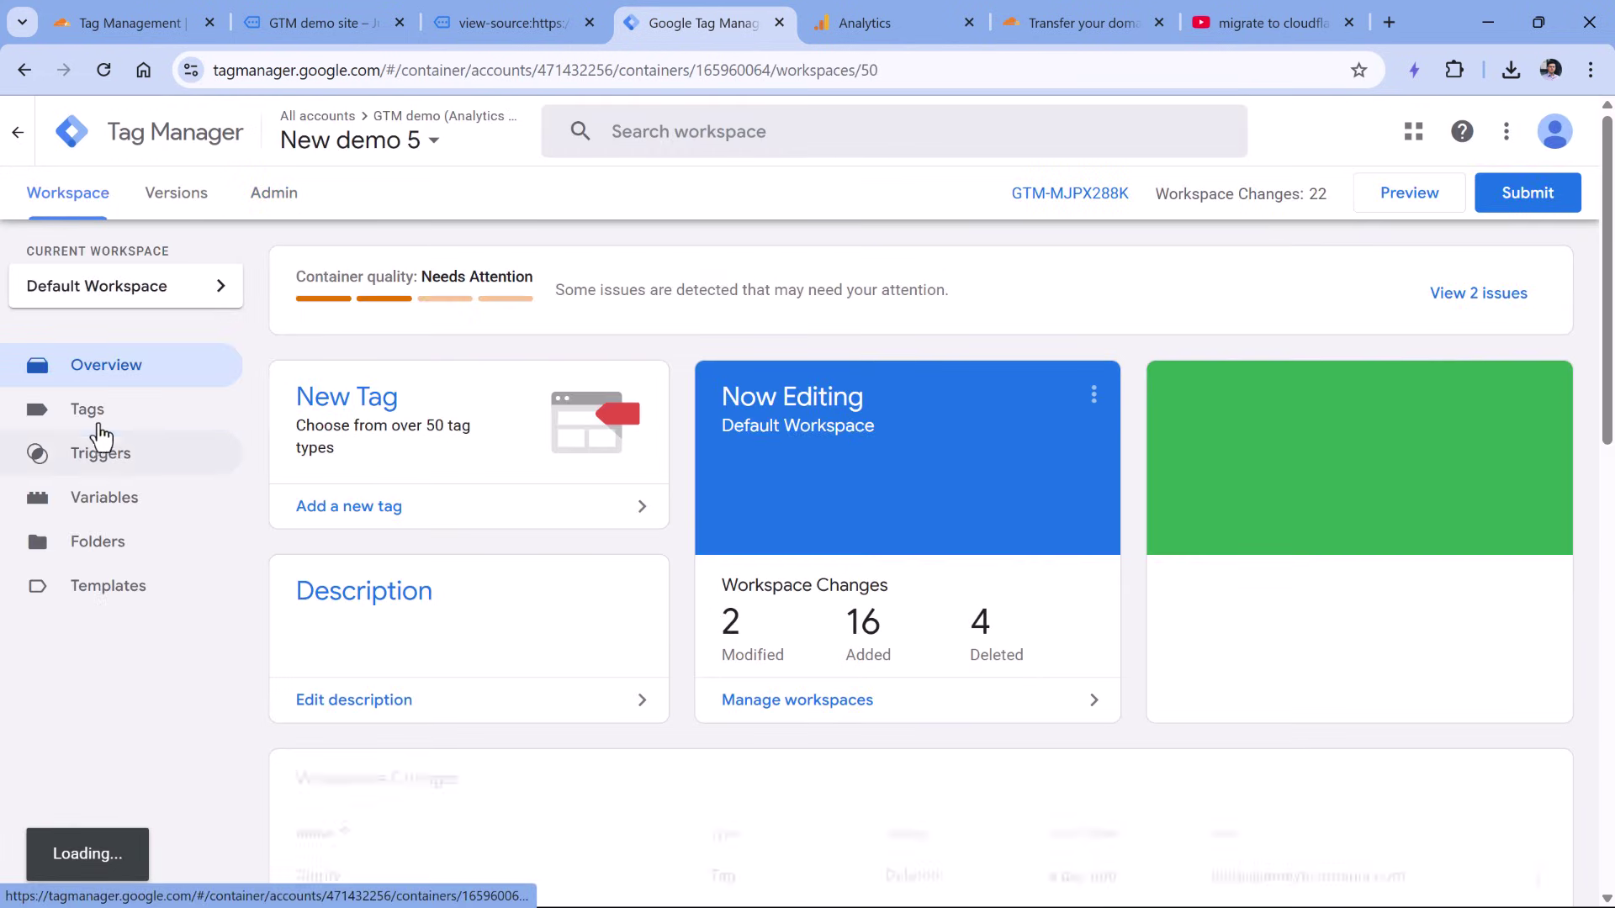
left_click(88, 410)
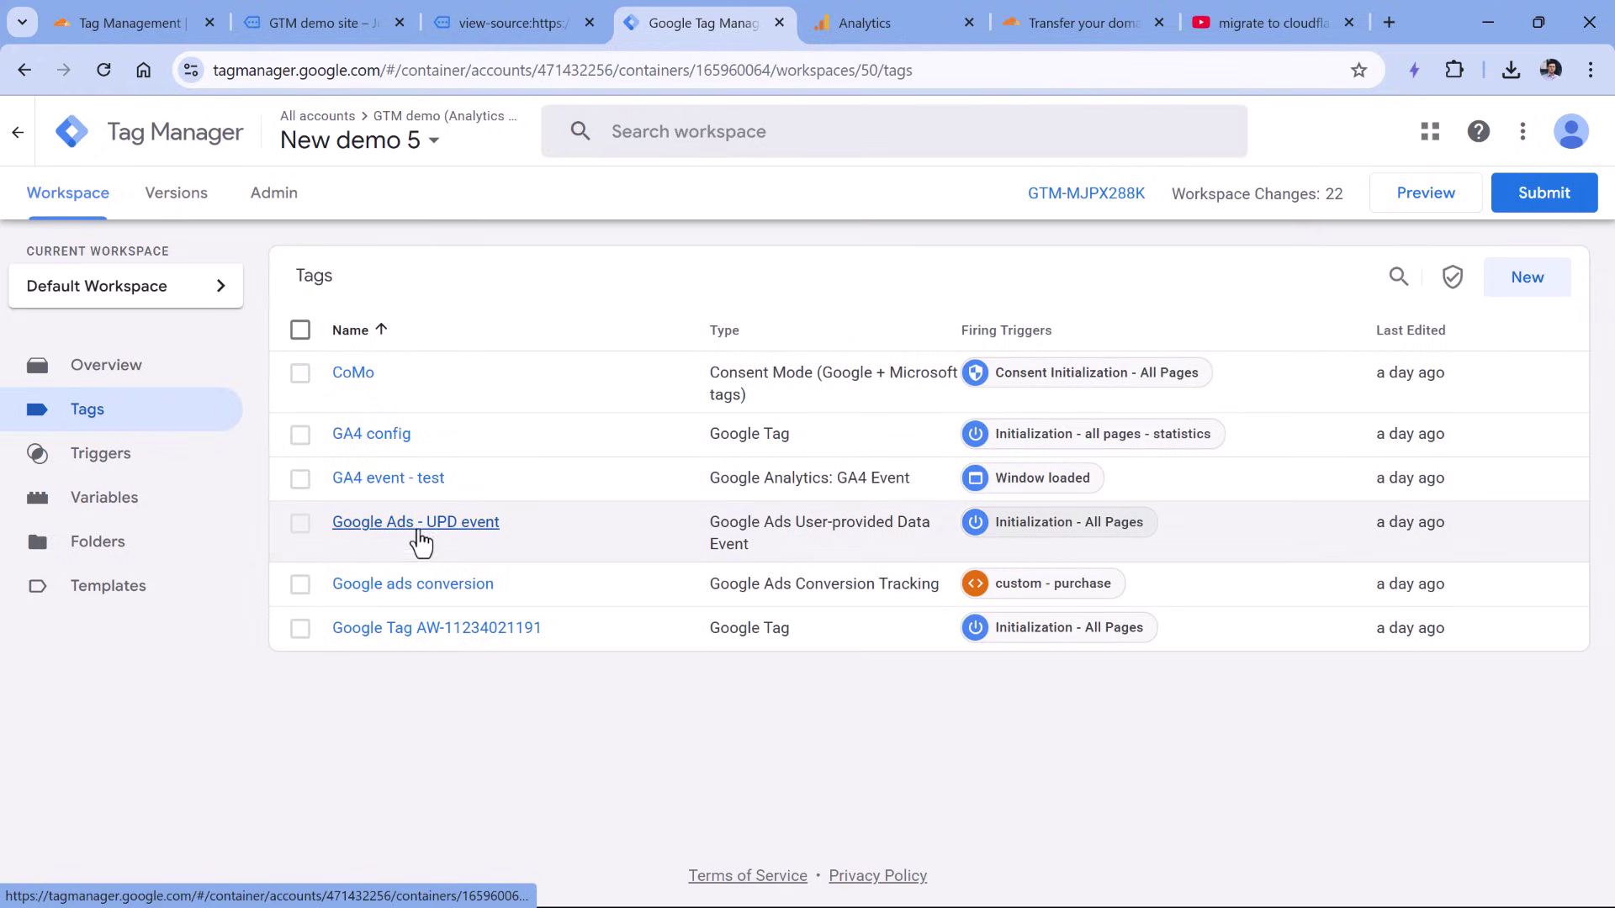
Step: Return to the demo site's "c?v=2" request and highlight the URL part following "/7hpd/" and its tid measurement ID
left_click(325, 22)
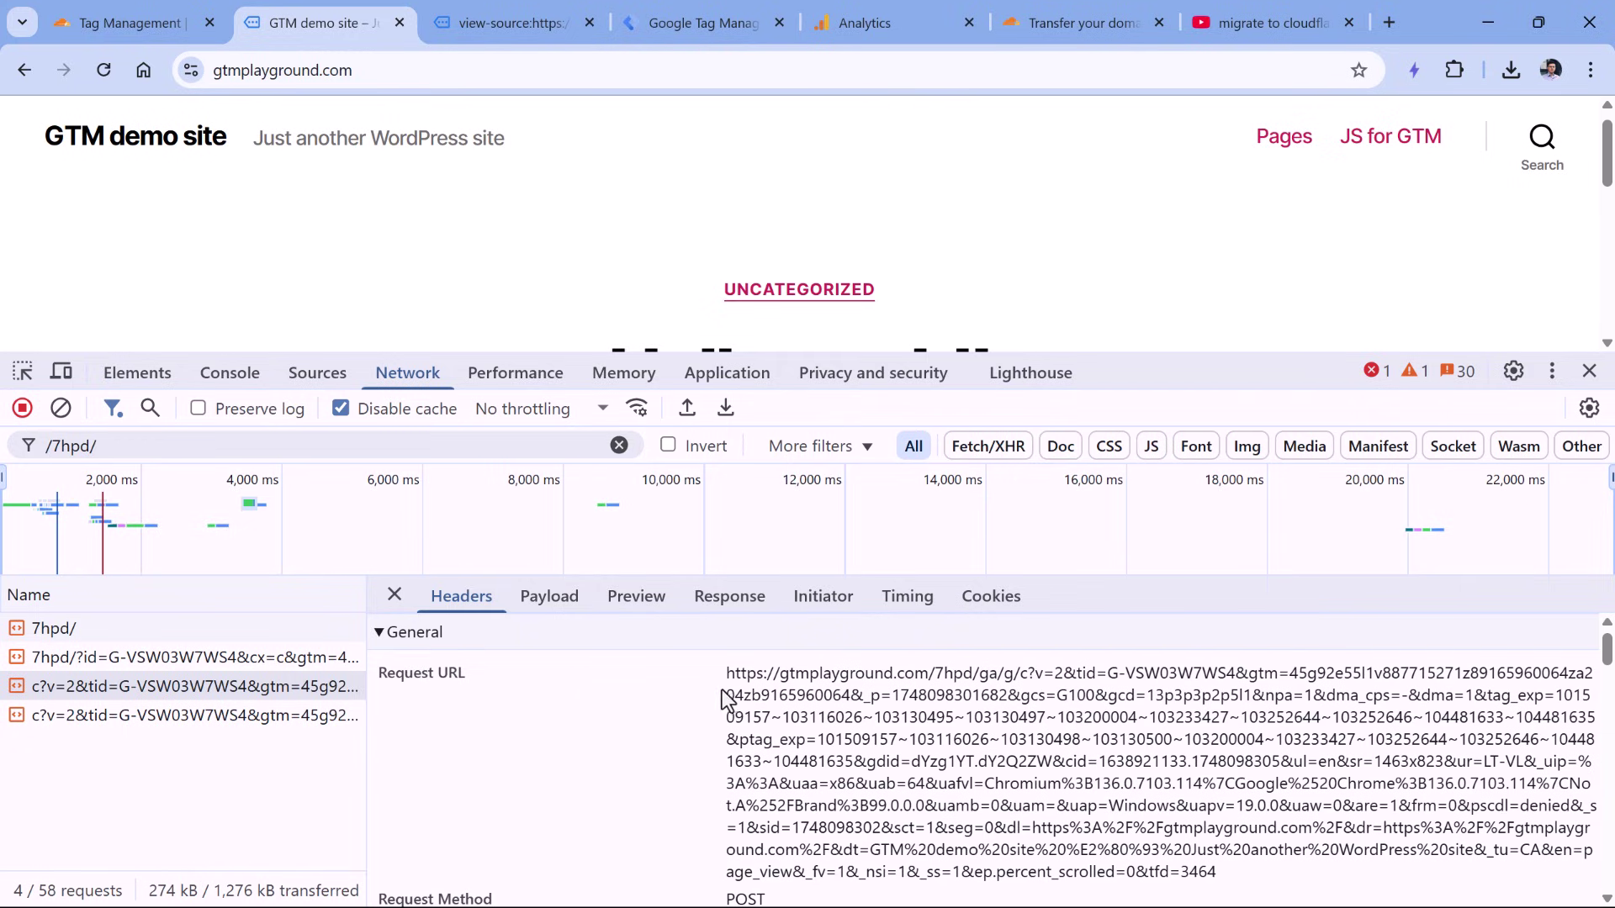
left_click_drag(726, 674, 1248, 855)
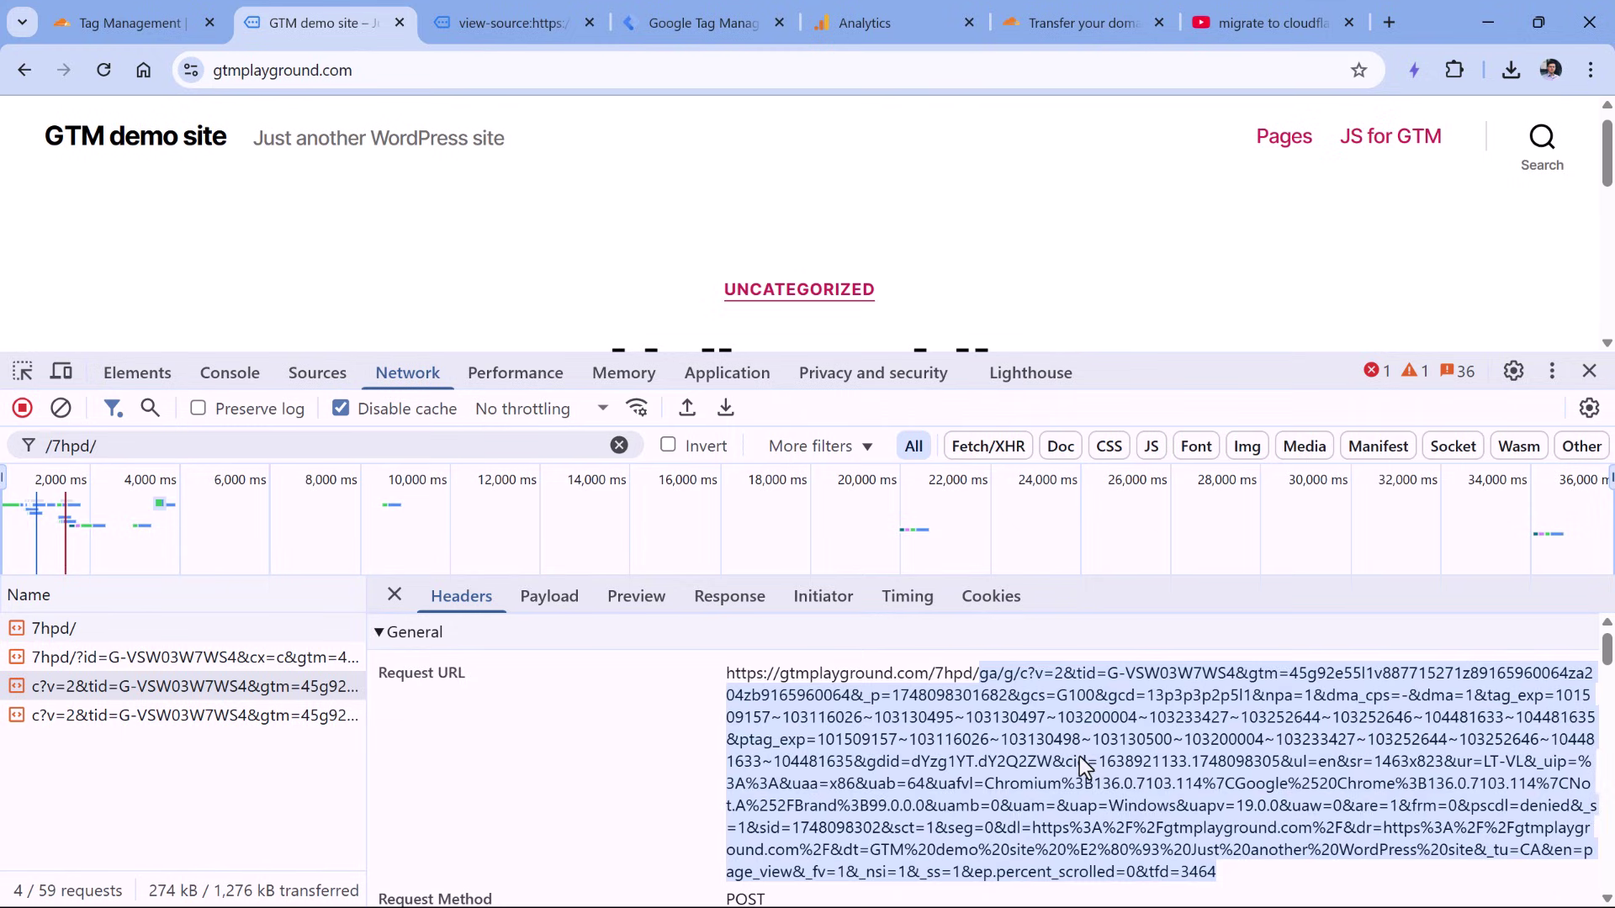
left_click(1118, 760)
left_click_drag(1106, 677, 1234, 678)
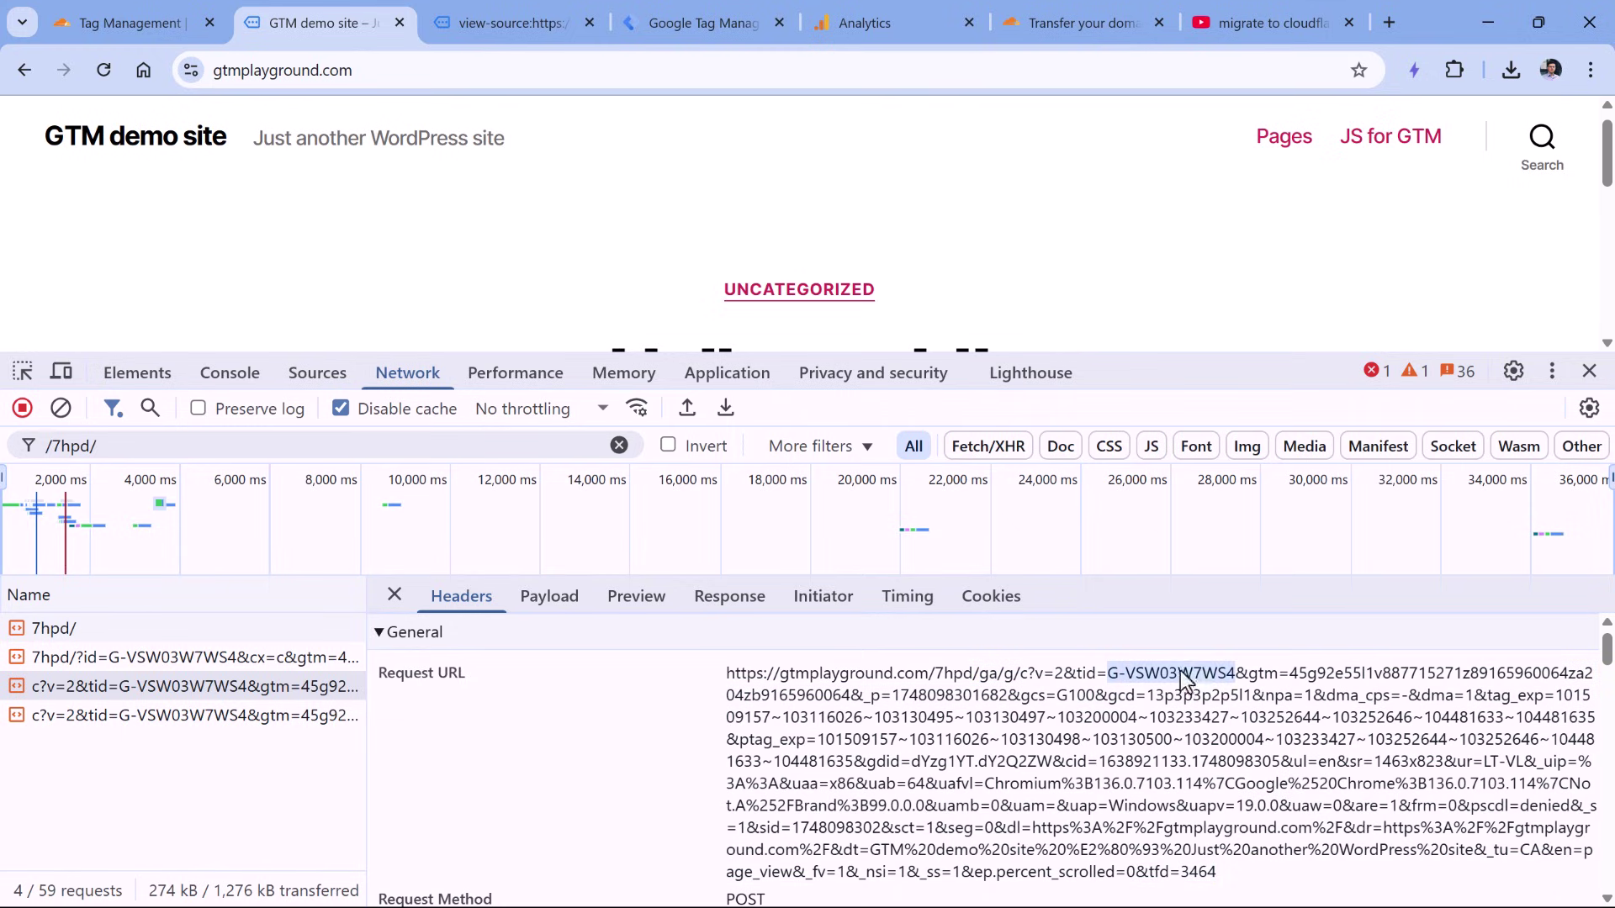
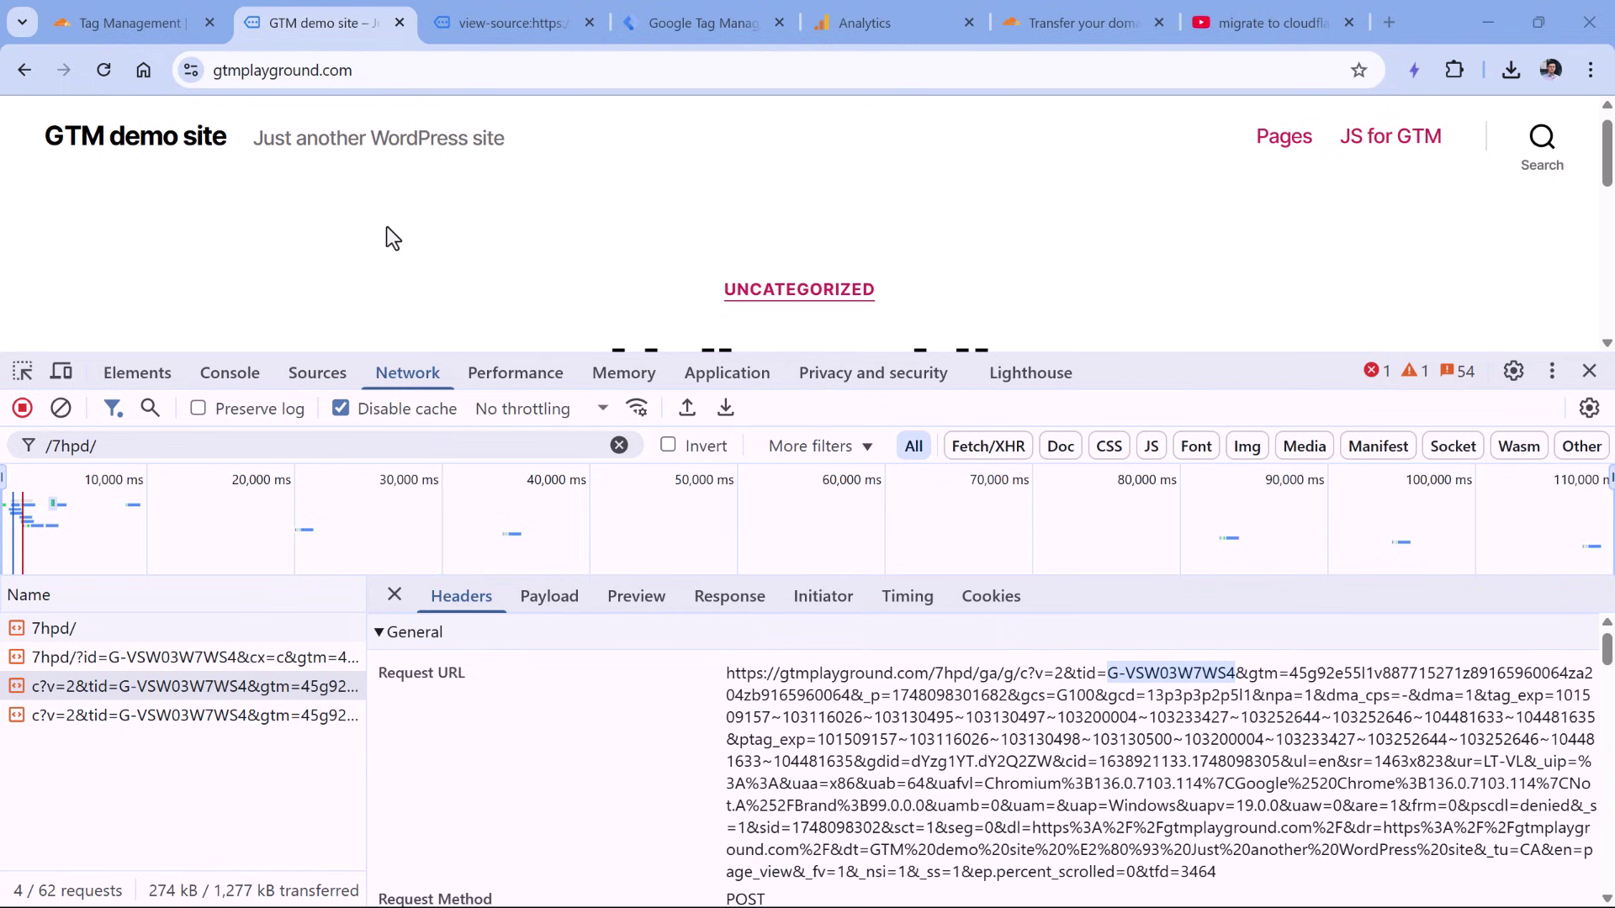
Step: Go to the demo site's page source and highlight the gateway script in the head and its "/7hpd/" path
key("ctrl+Tab")
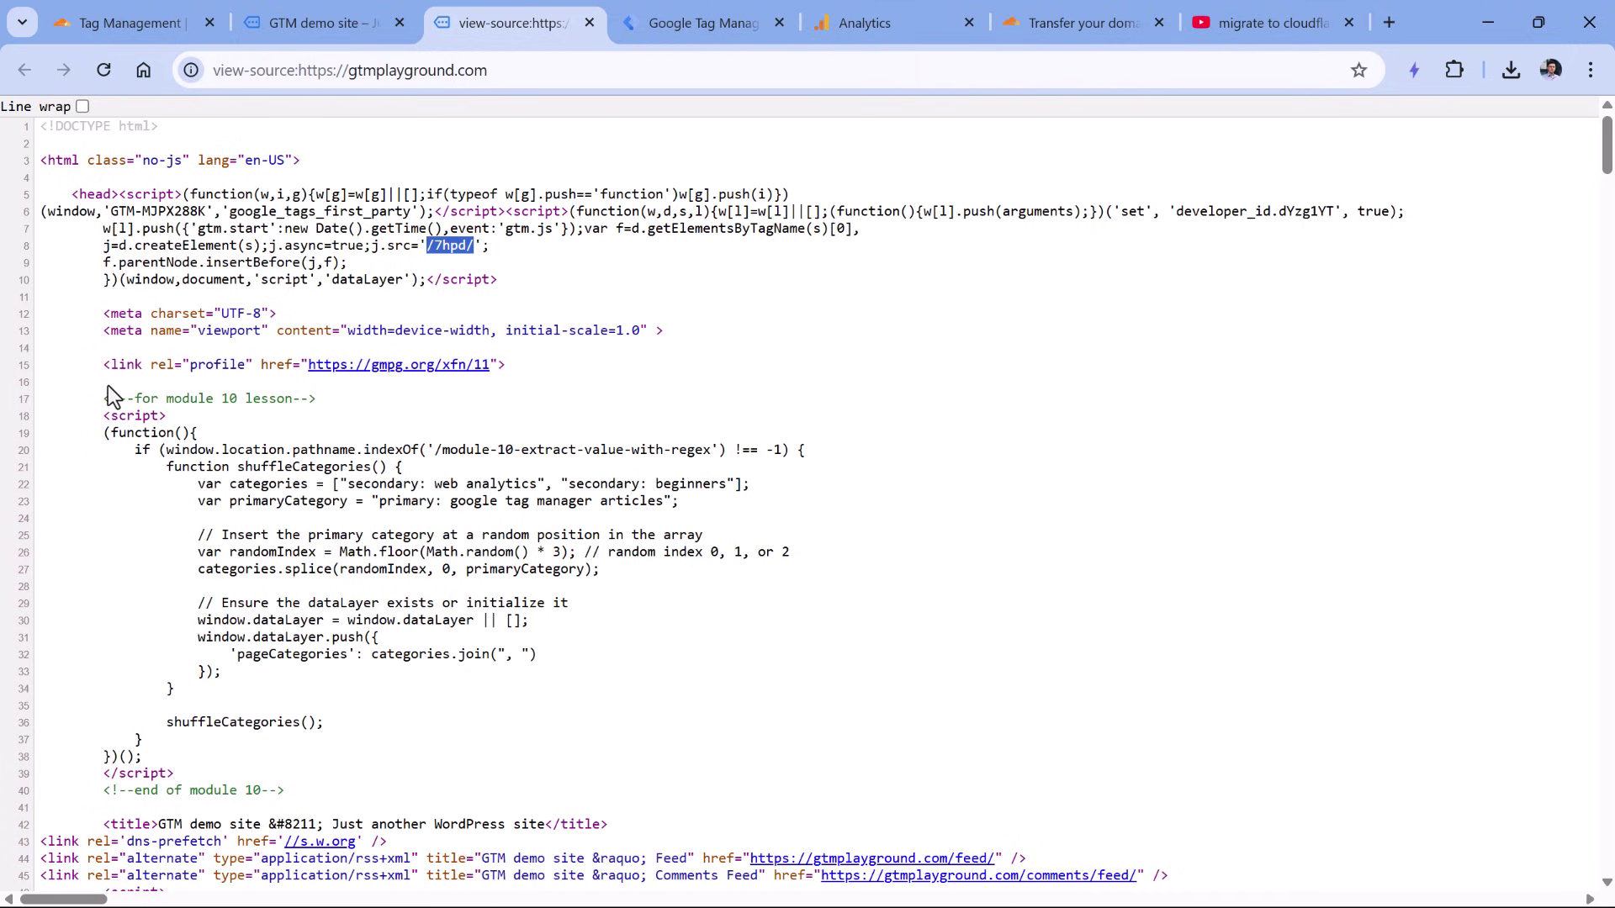
left_click_drag(120, 194, 498, 281)
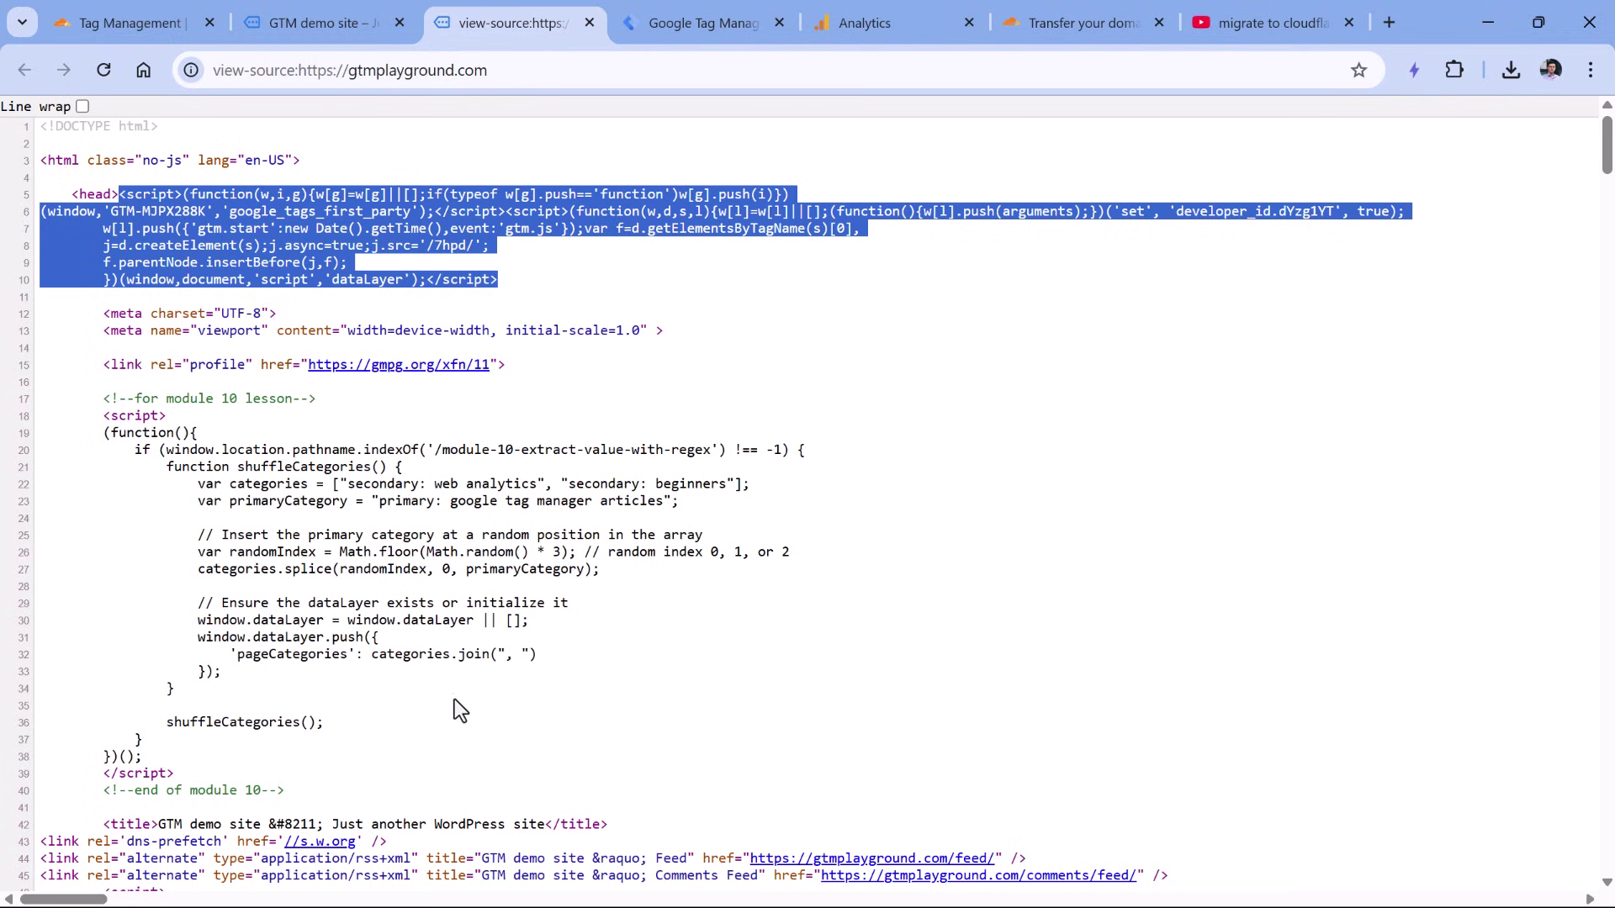
left_click_drag(118, 194, 498, 279)
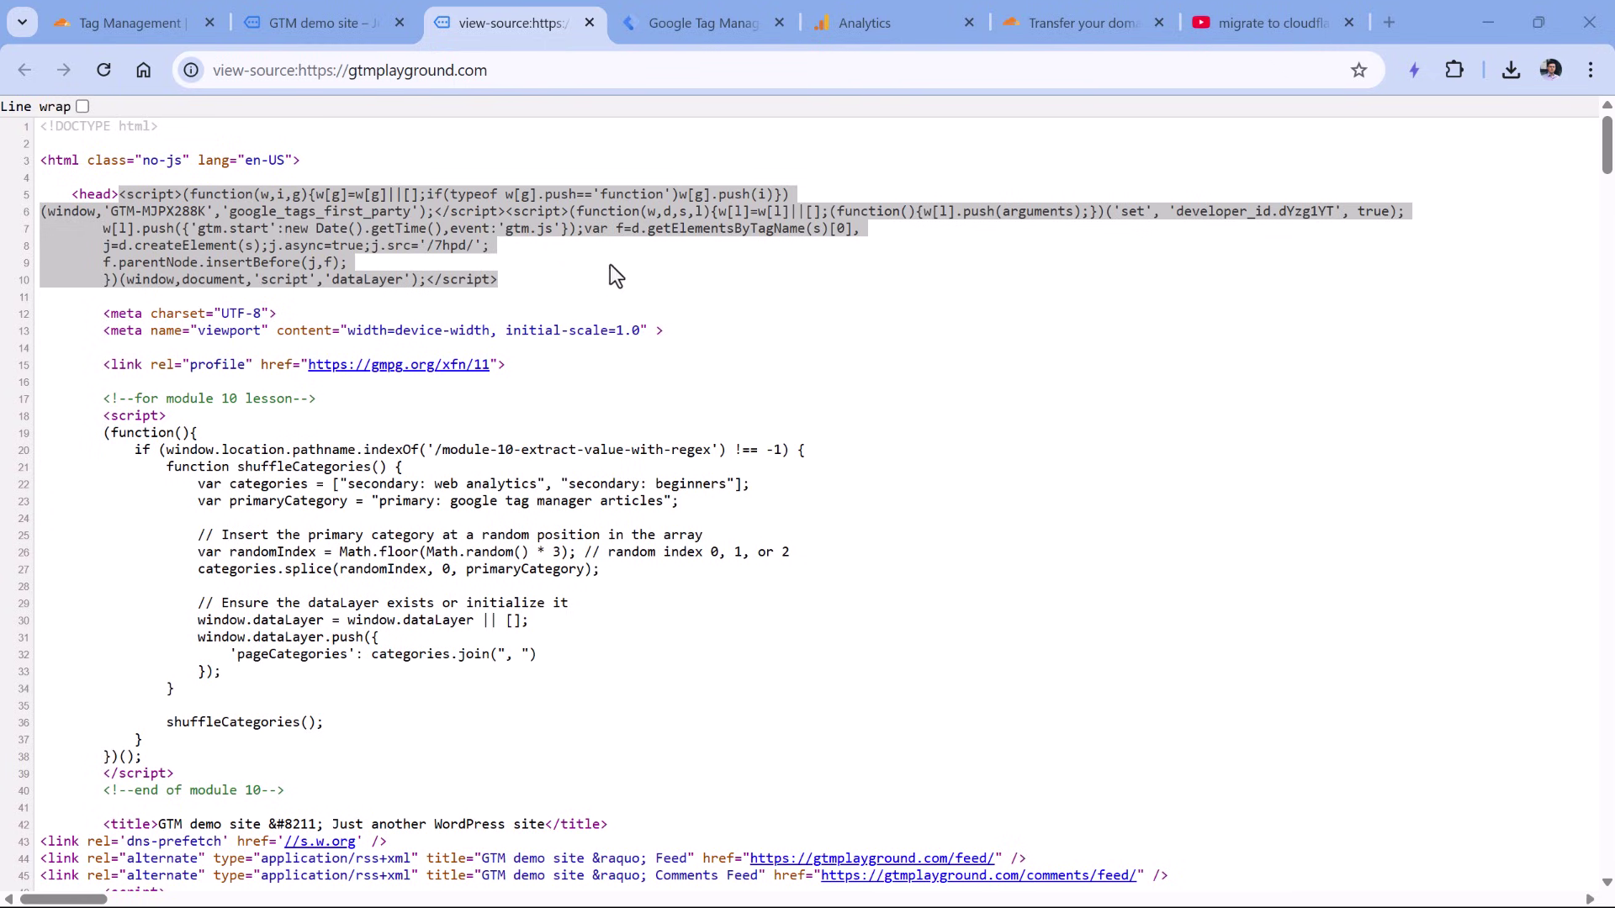
left_click_drag(427, 246, 480, 246)
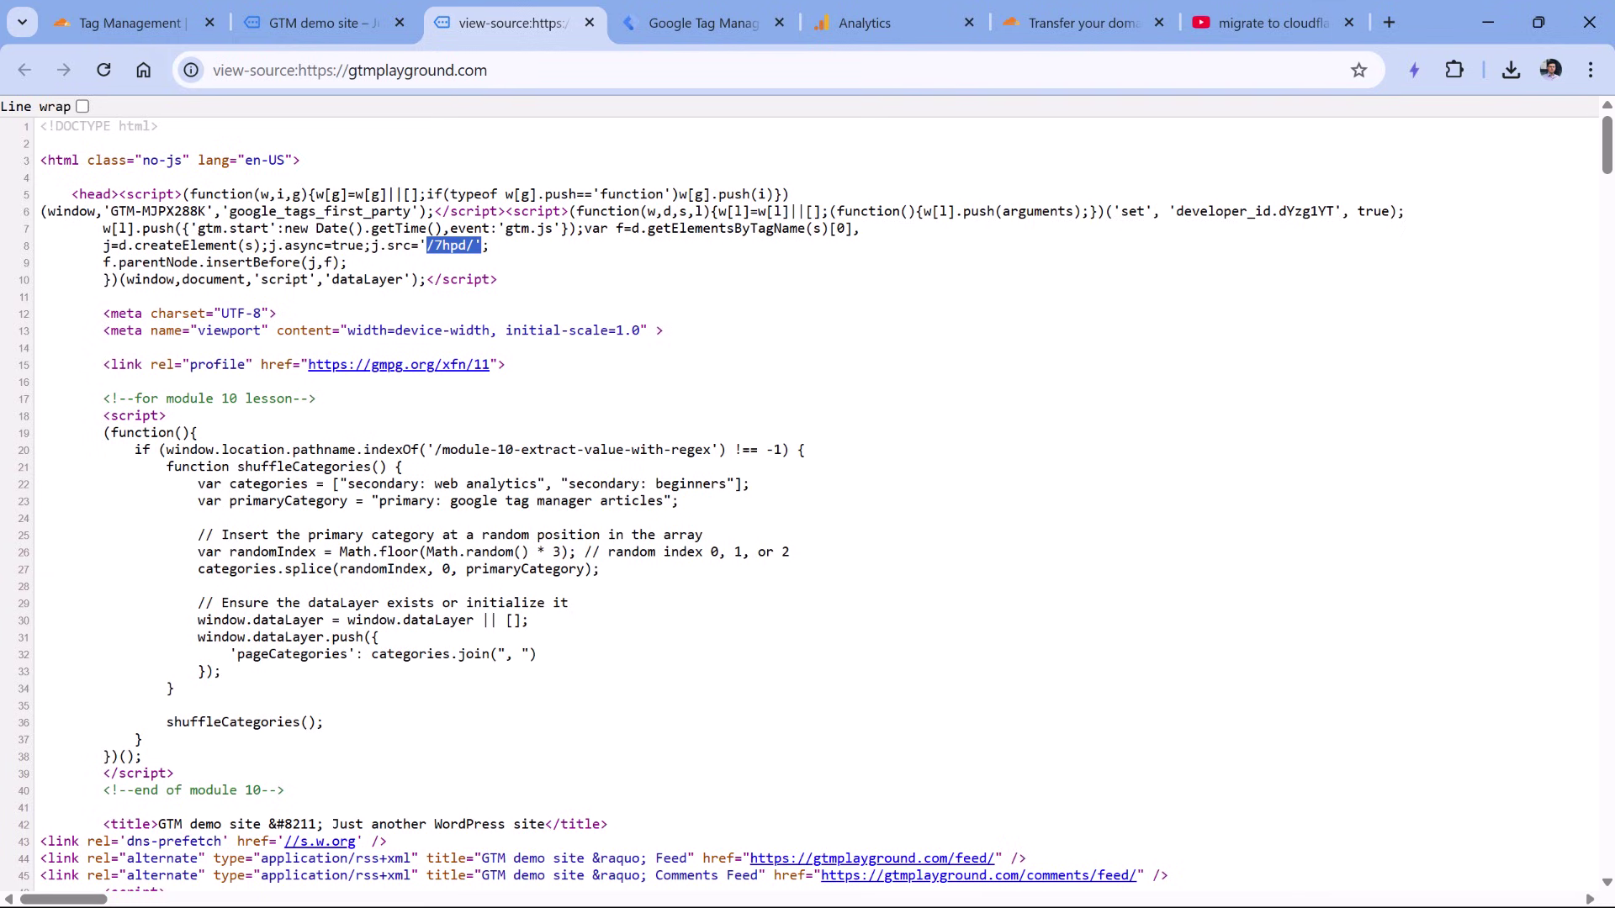
left_click(731, 296)
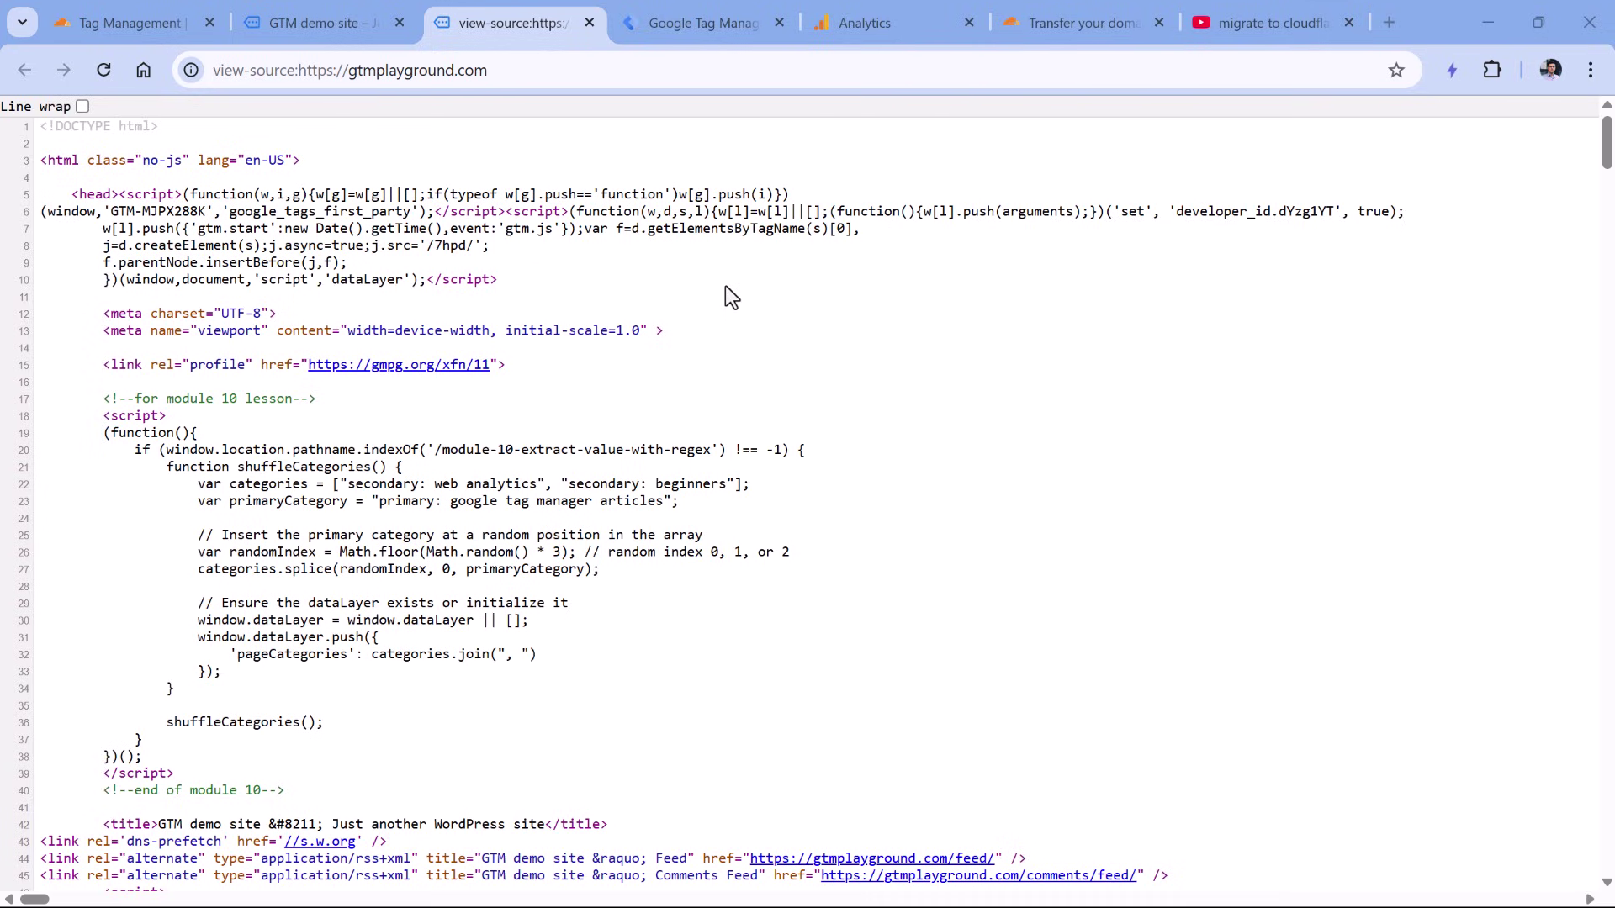
Step: Display the container's installation code in Google Tag Manager and select the head snippet
left_click(715, 22)
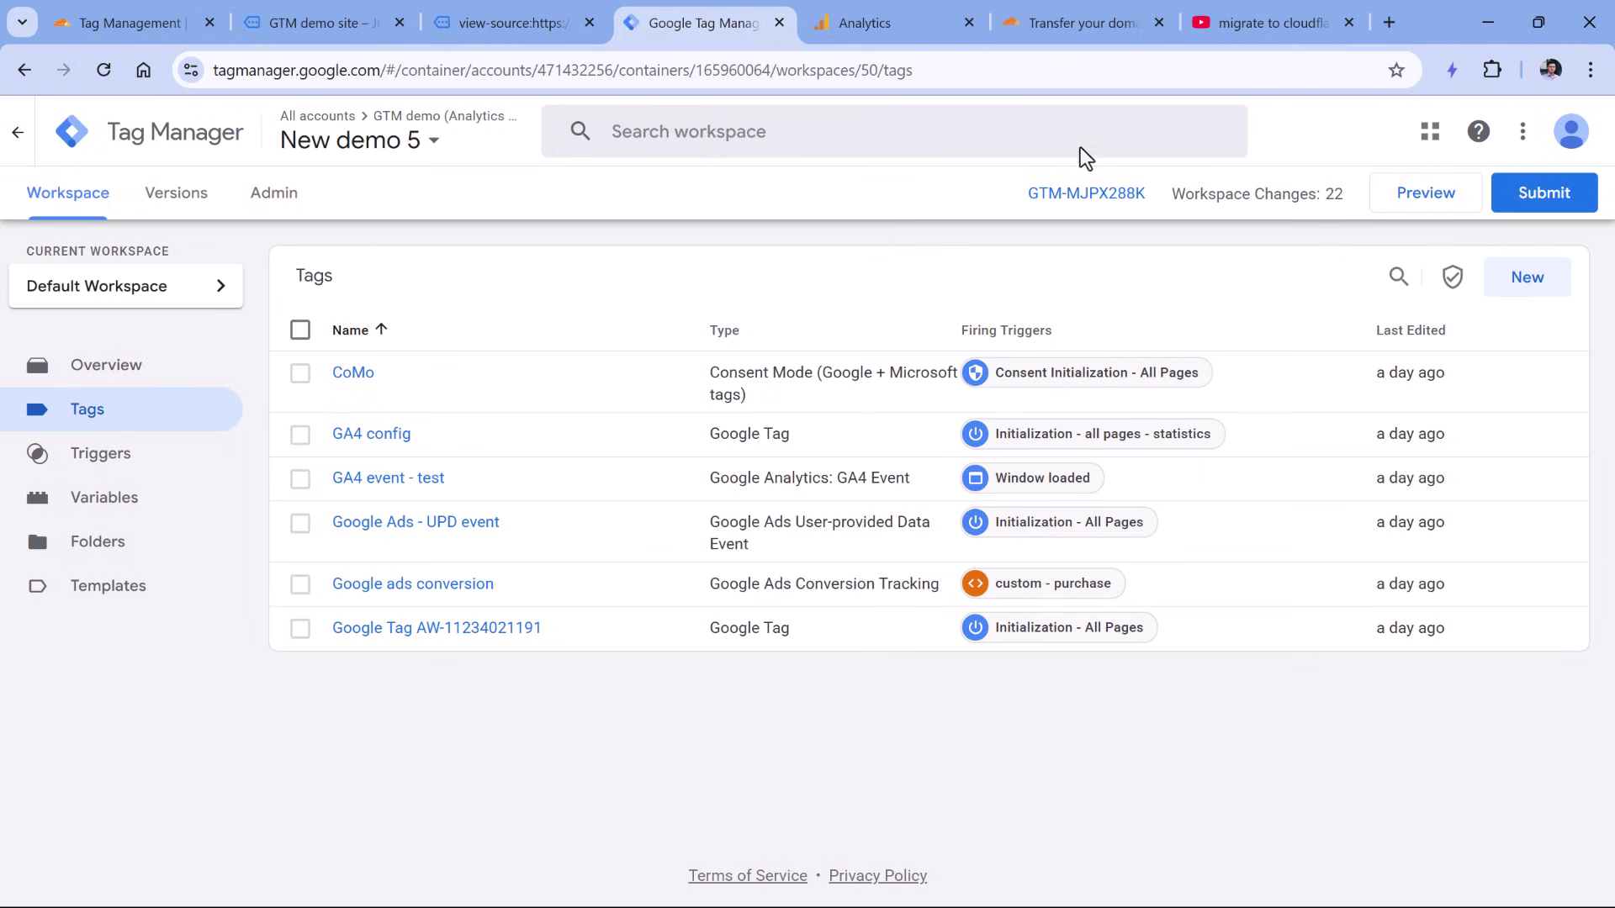
left_click(1123, 193)
left_click(737, 498)
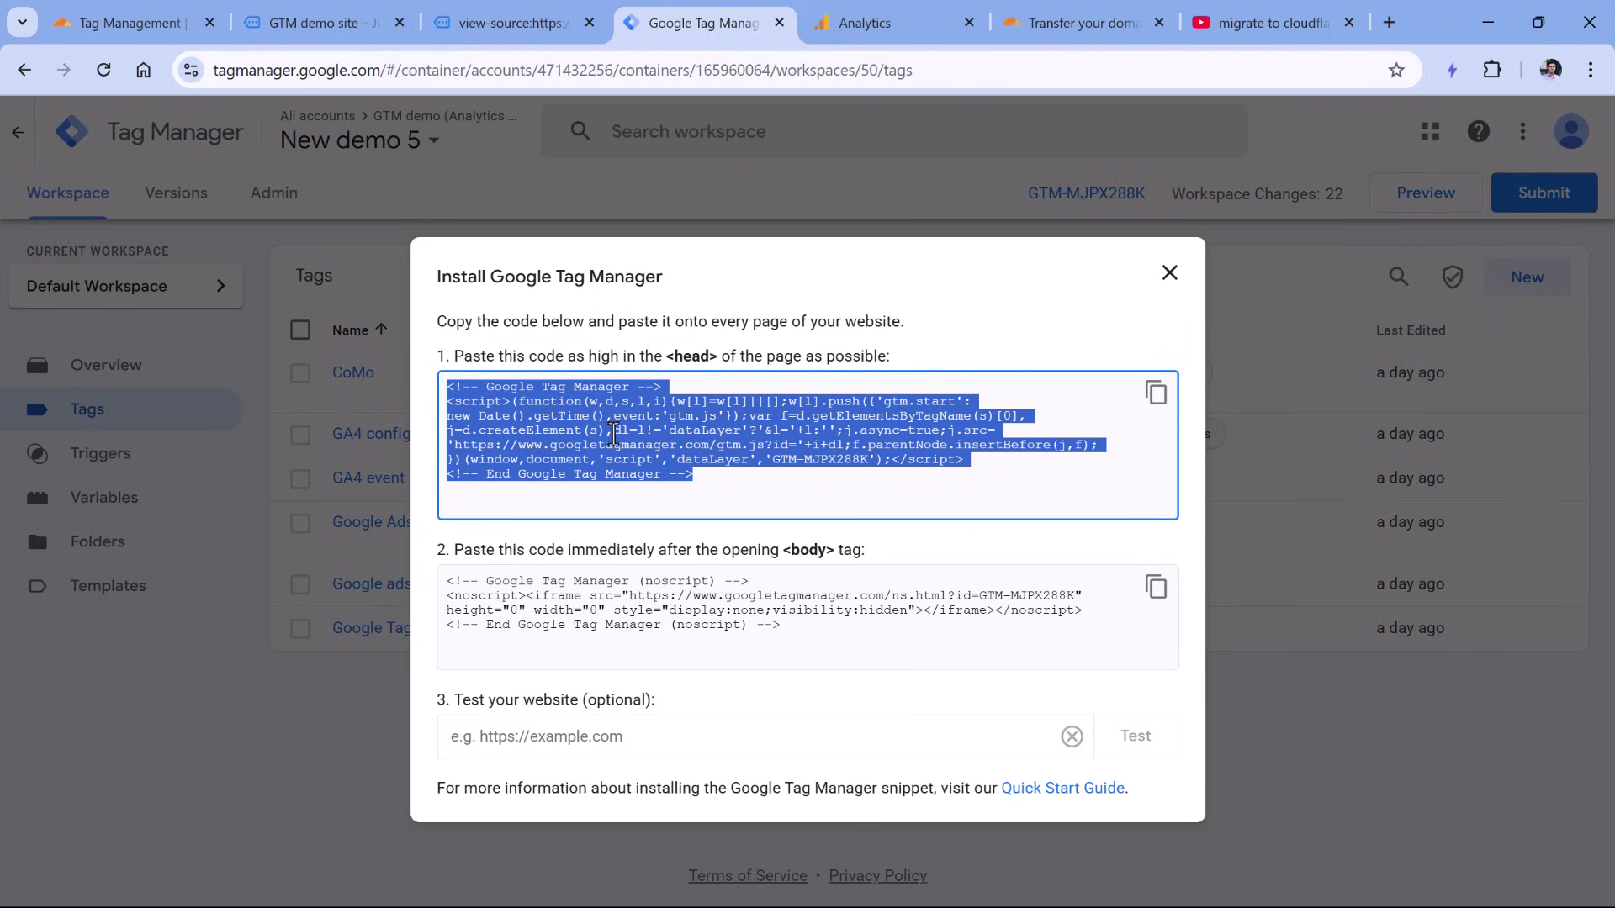
Step: Search the demo site's page source for "gtm.js" and highlight the standard Google Tag Manager snippet
left_click(494, 26)
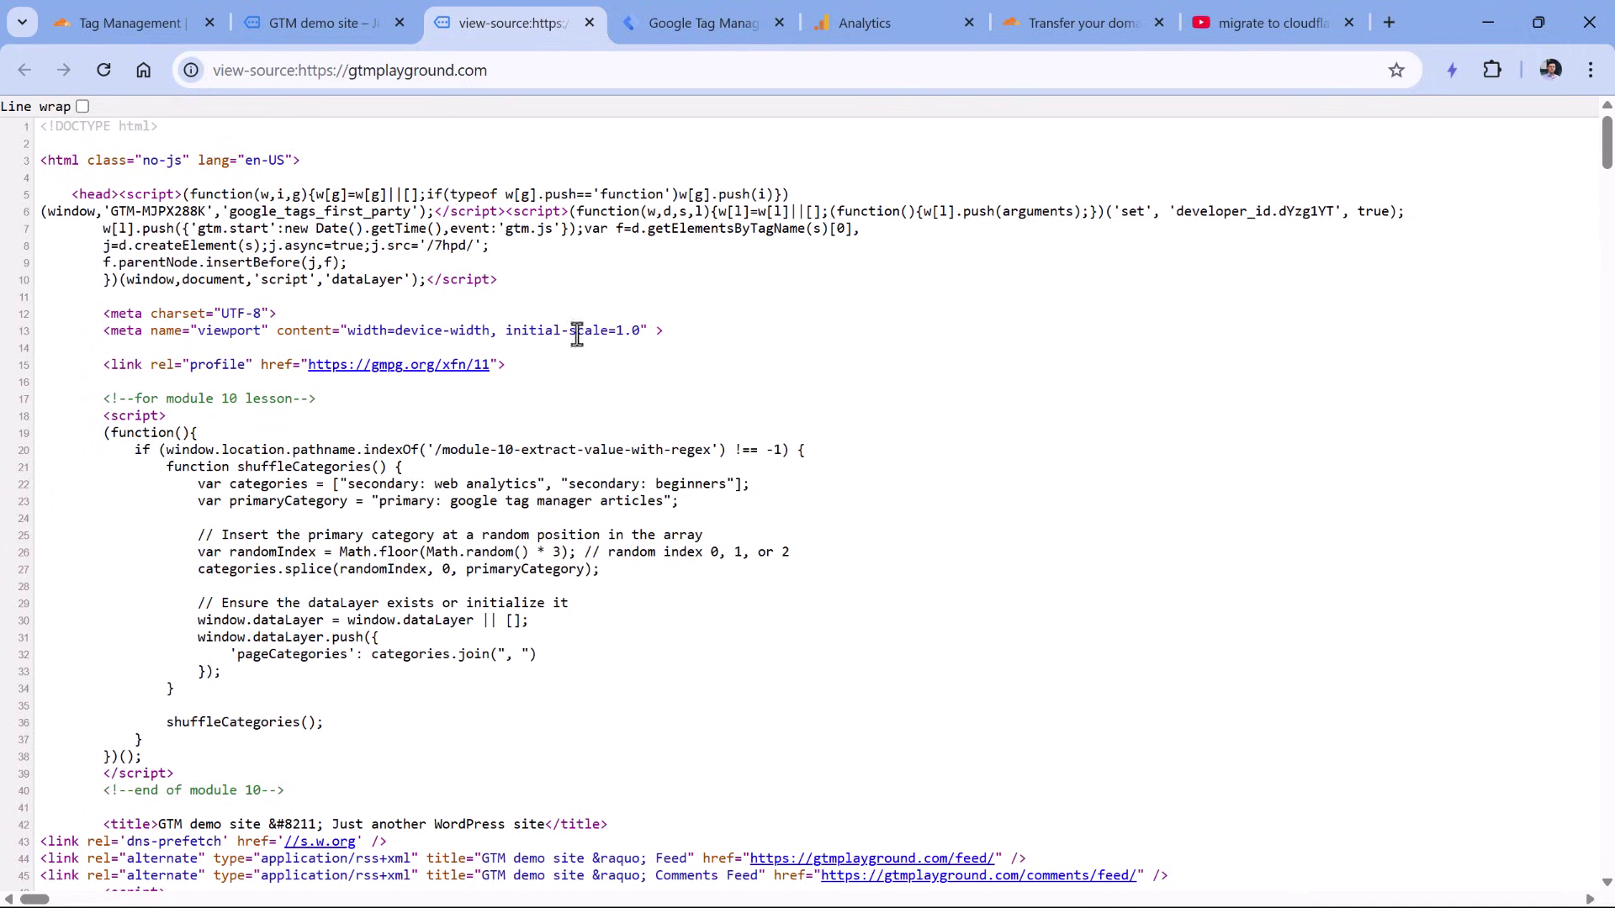
key("ctrl+f")
type("gtm.j")
key("Return")
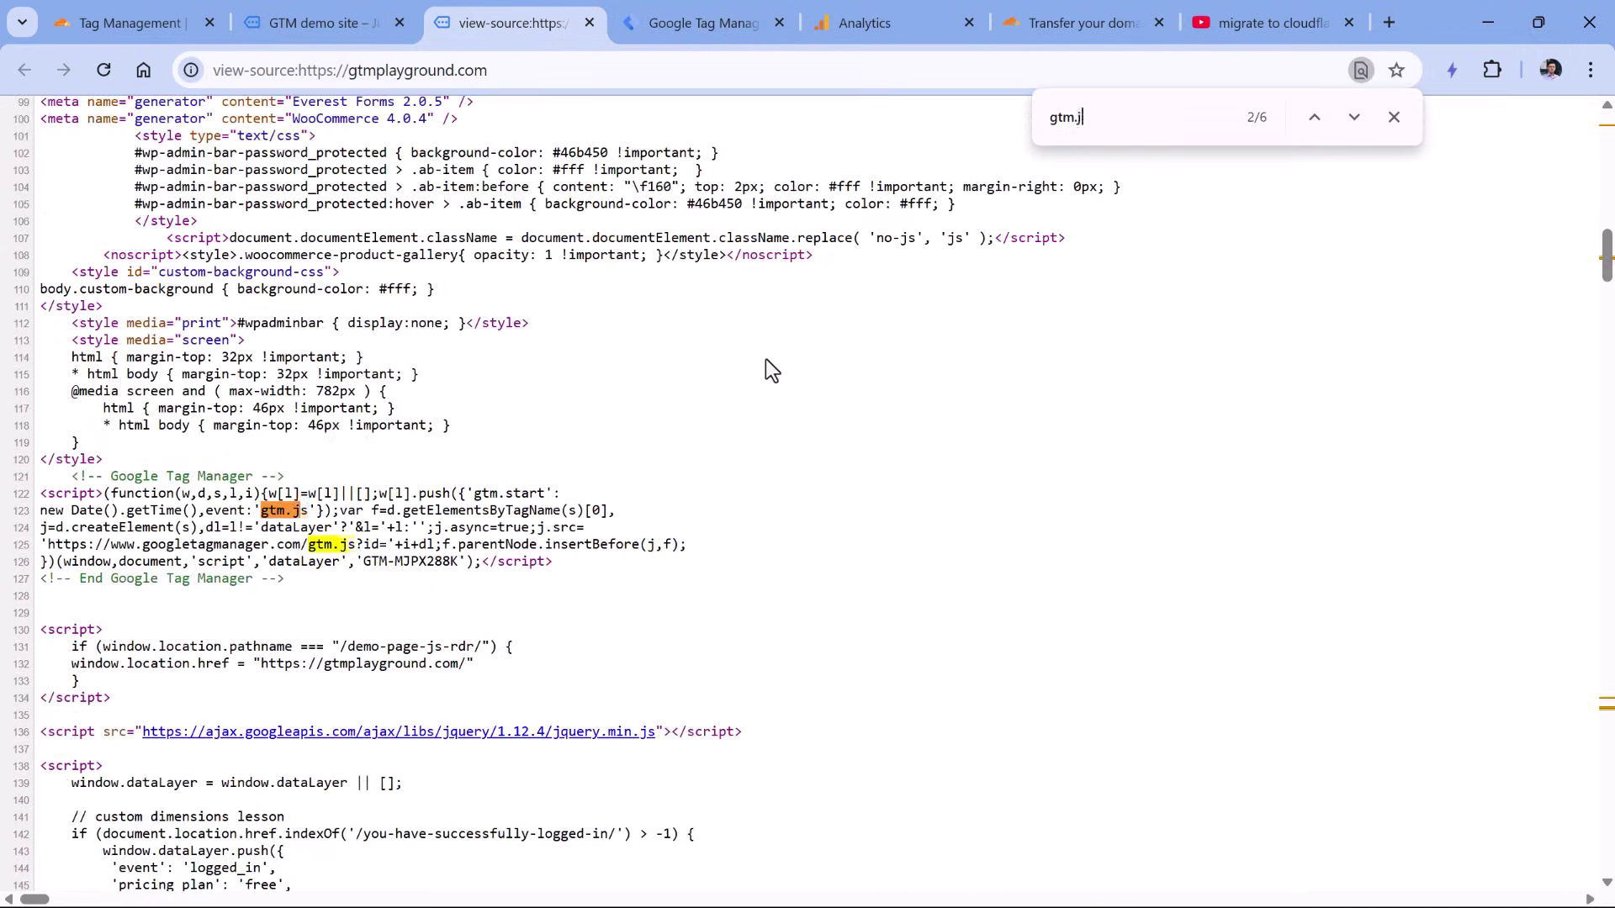
type("s")
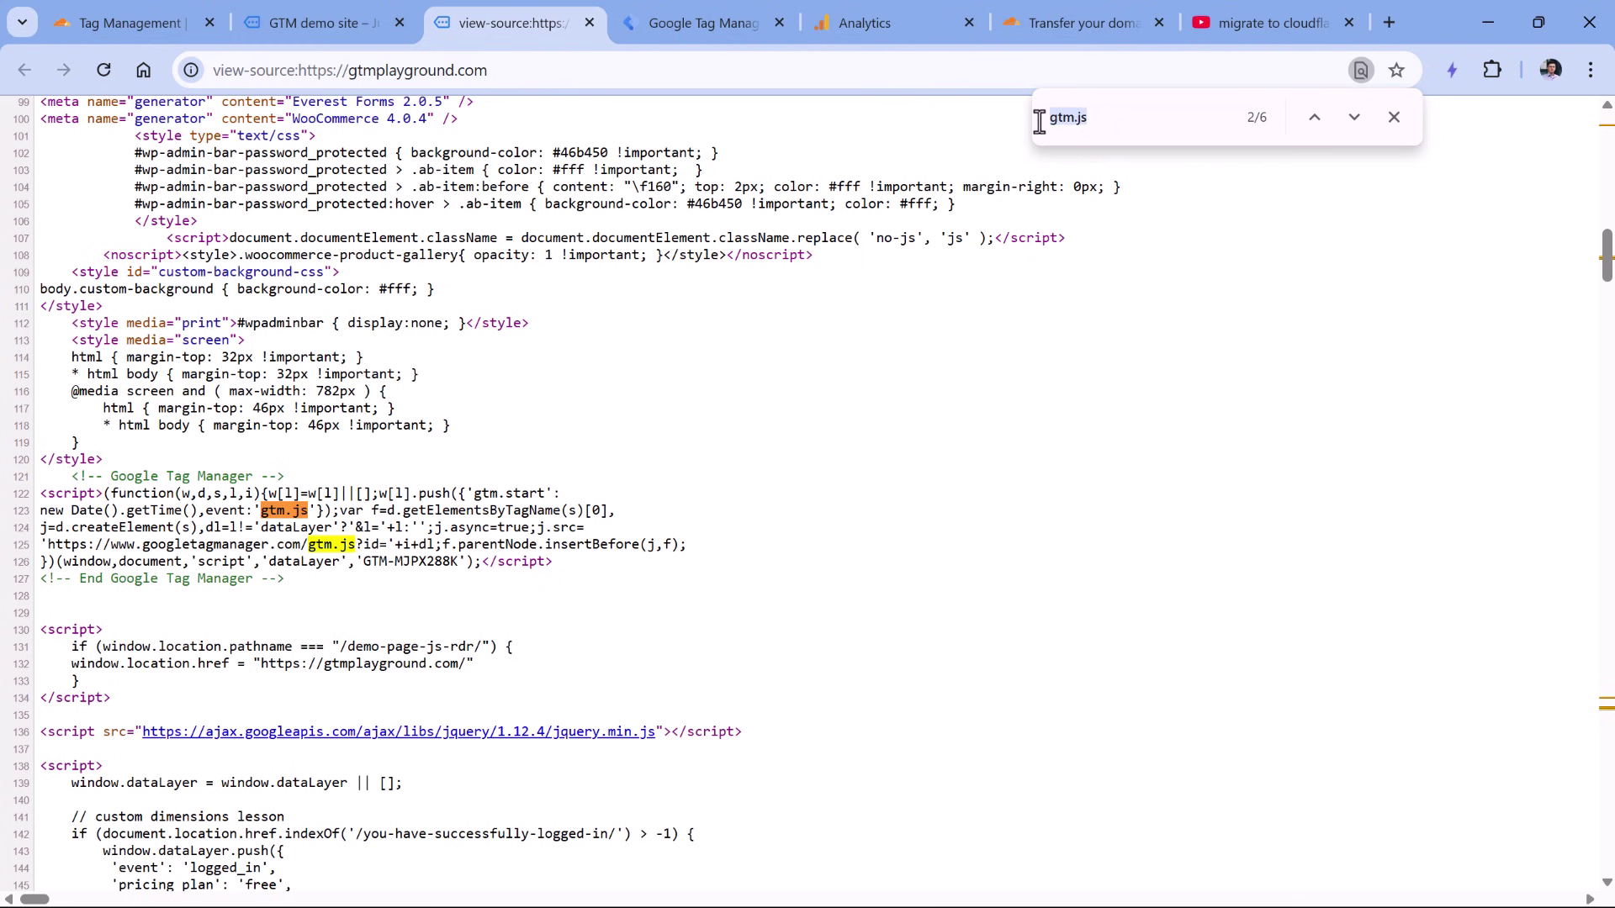
left_click_drag(1087, 118, 1043, 118)
left_click_drag(472, 574, 63, 411)
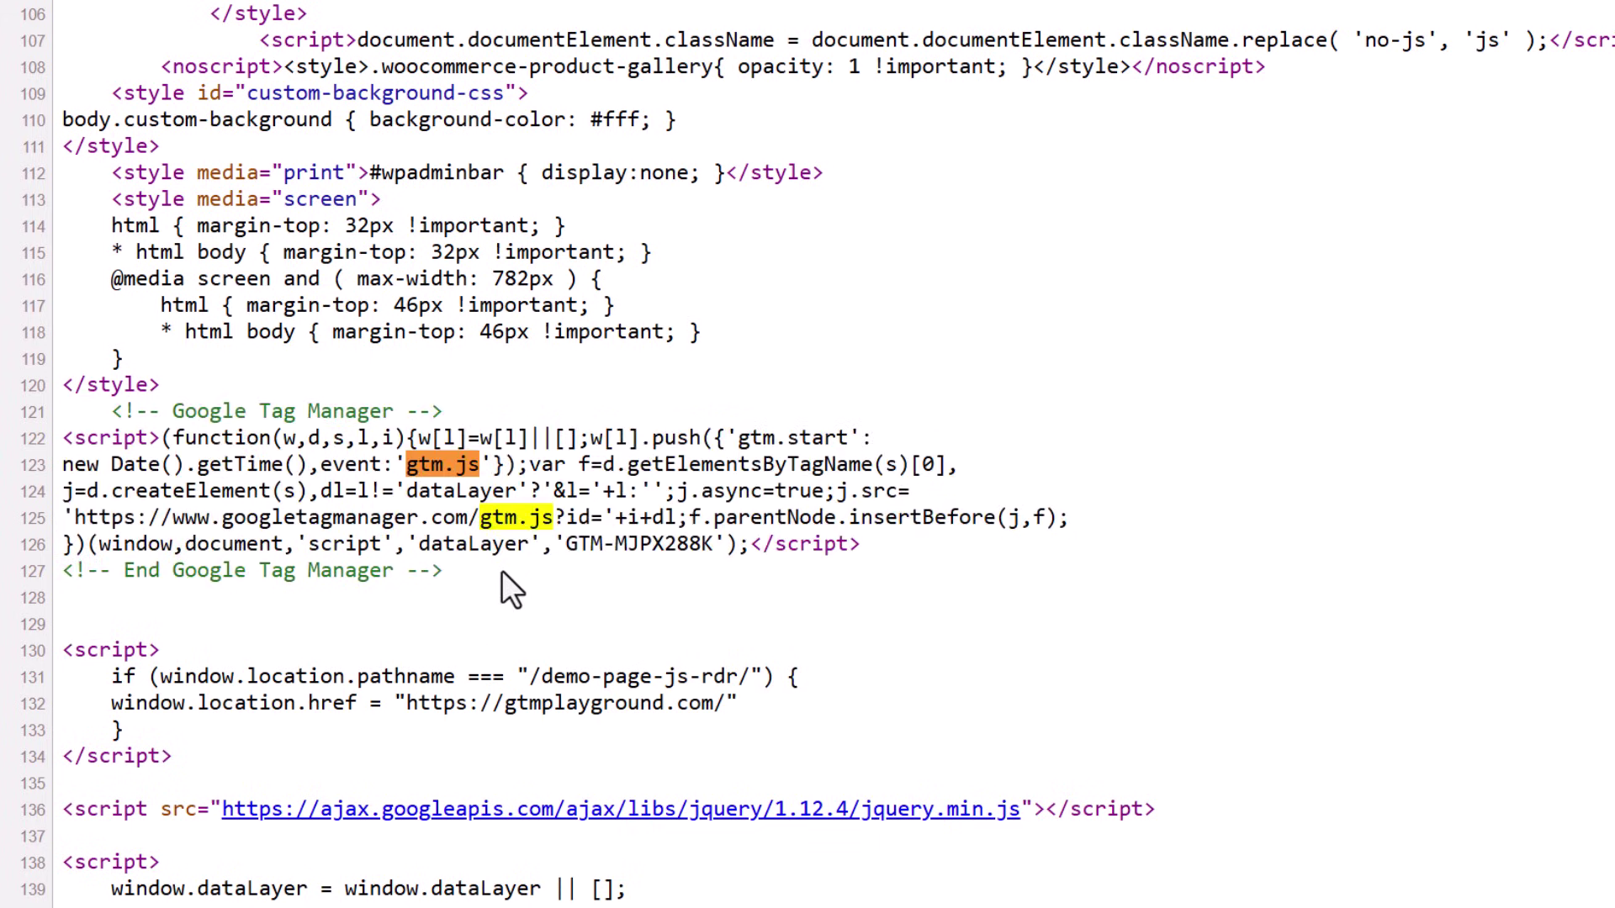
left_click_drag(501, 571, 63, 438)
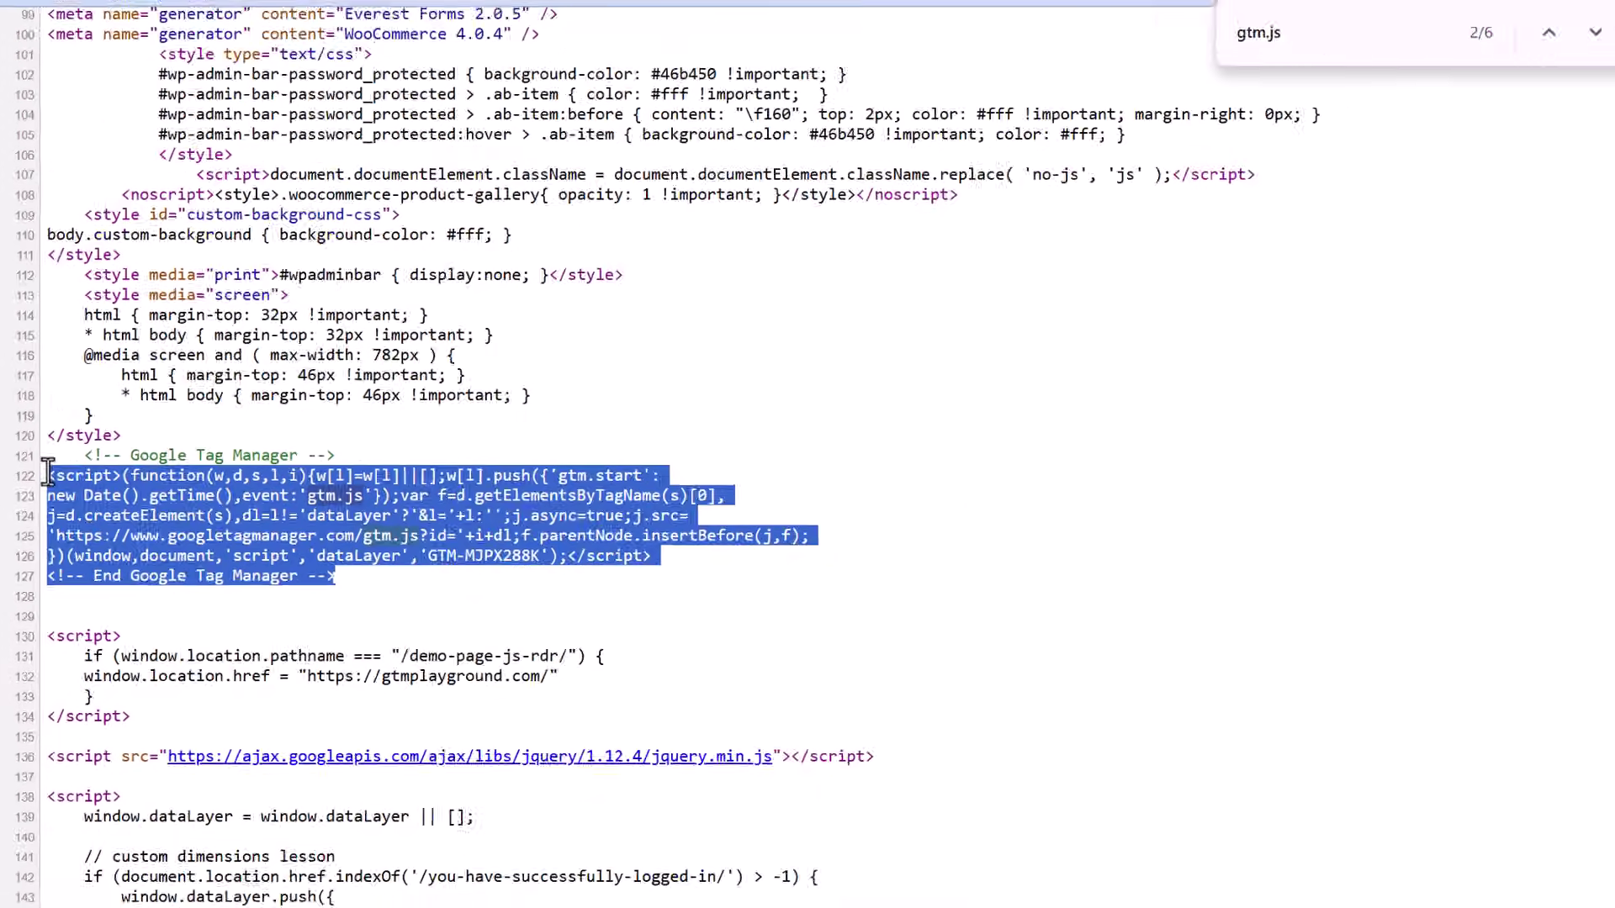
Step: Highlight the gateway script at the start of the page source's head for comparison with the standard snippet
scroll(353, 446, "up", 18)
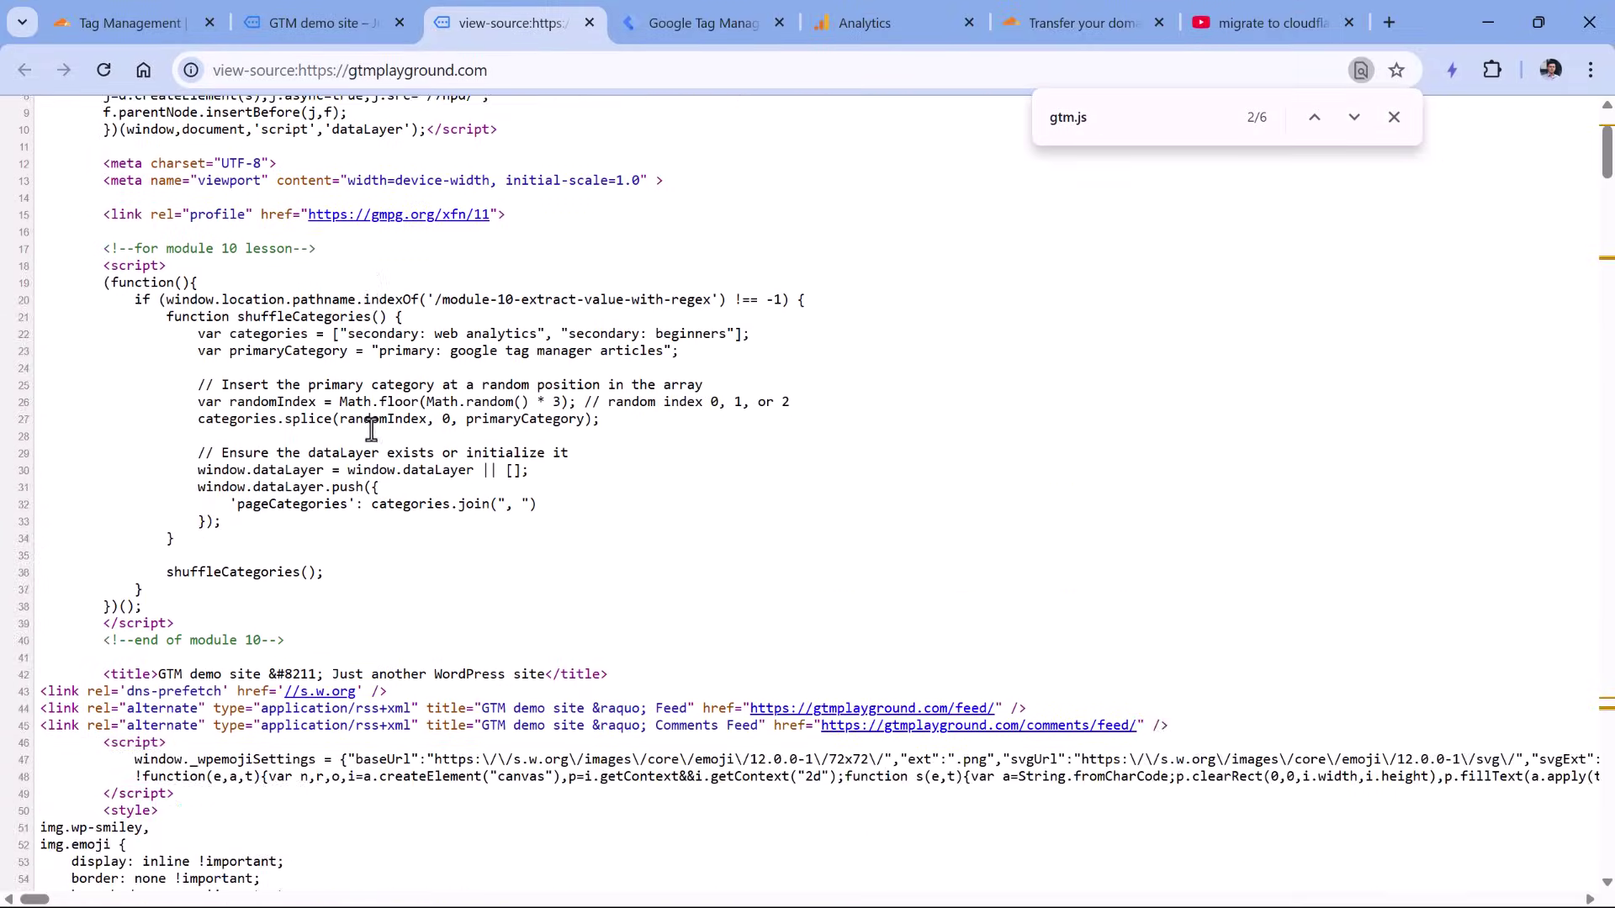
scroll(371, 430, "up", 2)
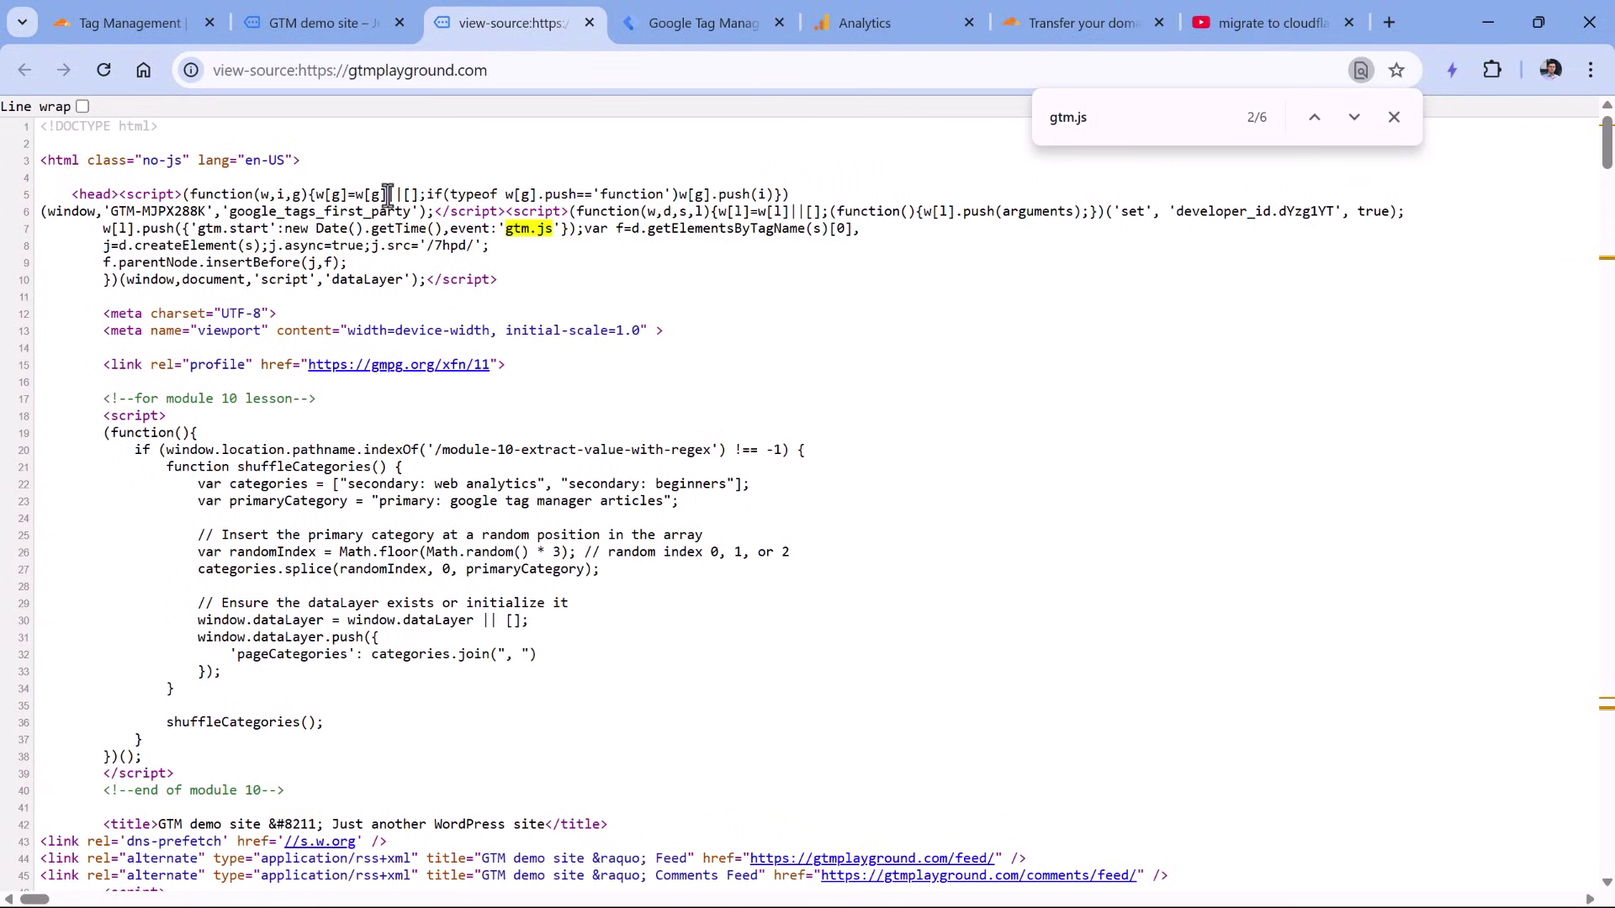
left_click_drag(509, 279, 120, 195)
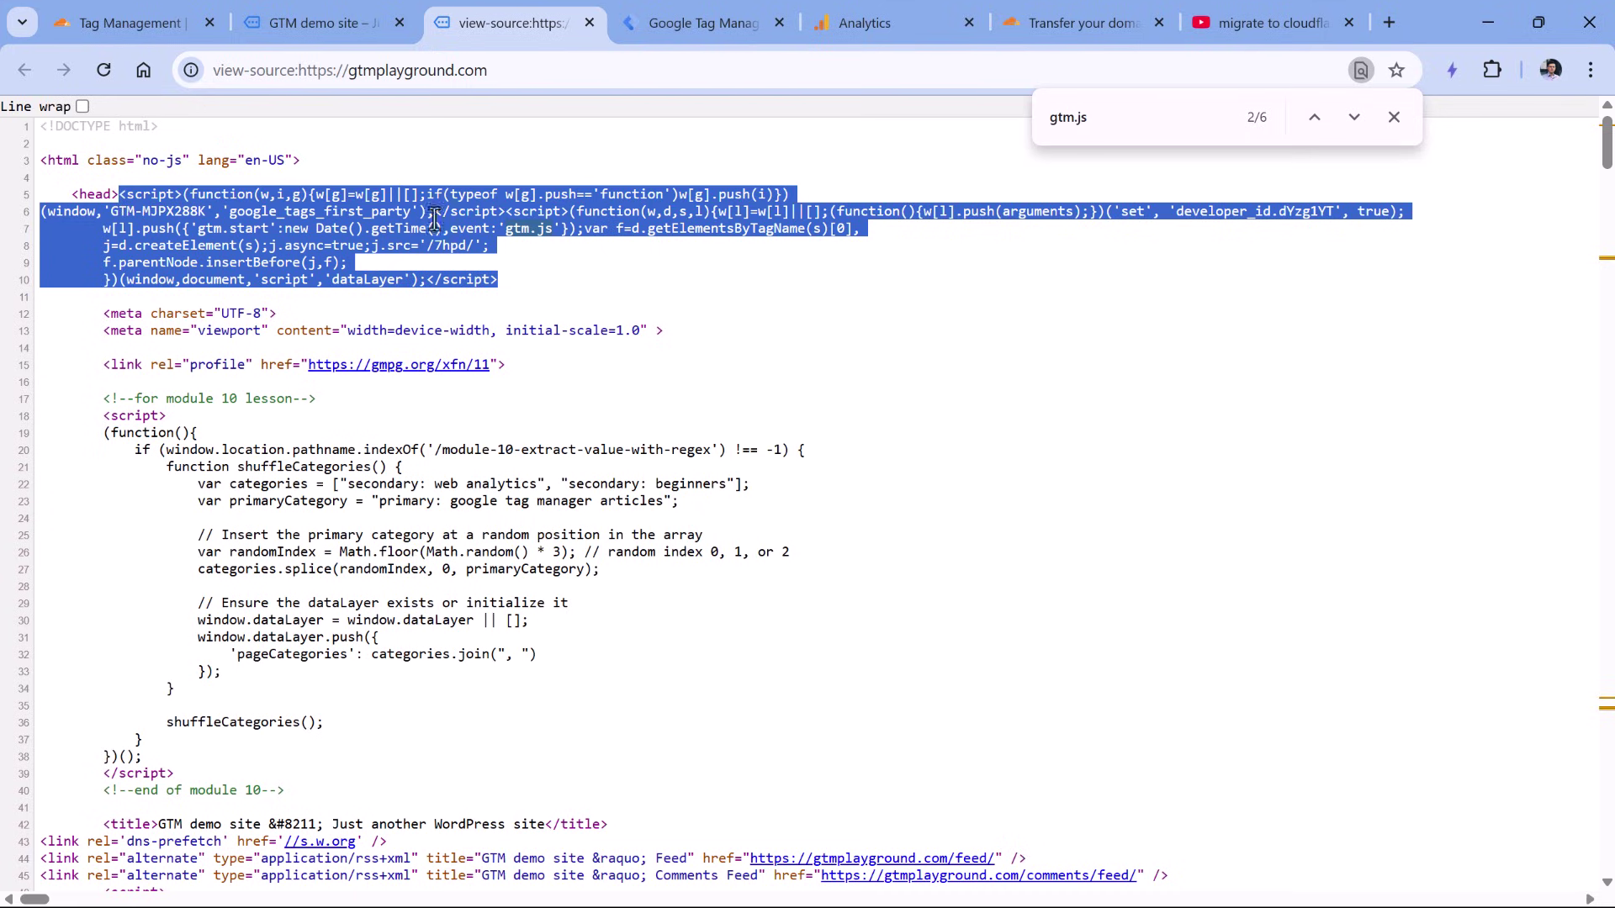
Step: Reload the demo site with the network filter kept at "/7hpd/" and open the "7hpd/" request's headers
left_click(340, 5)
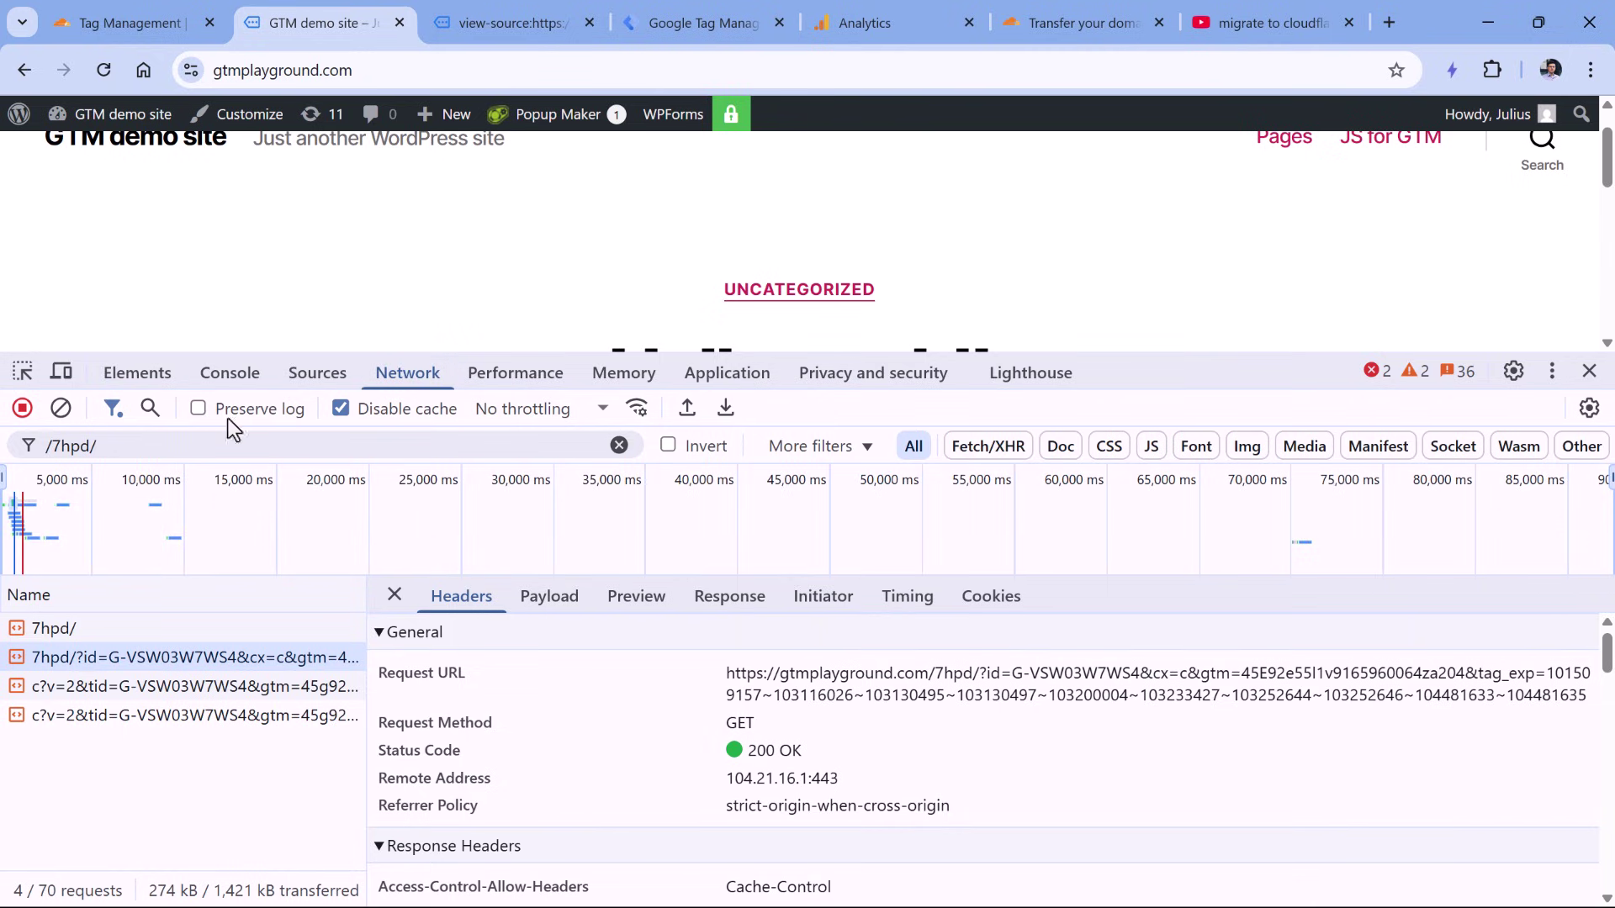
triple_click(85, 442)
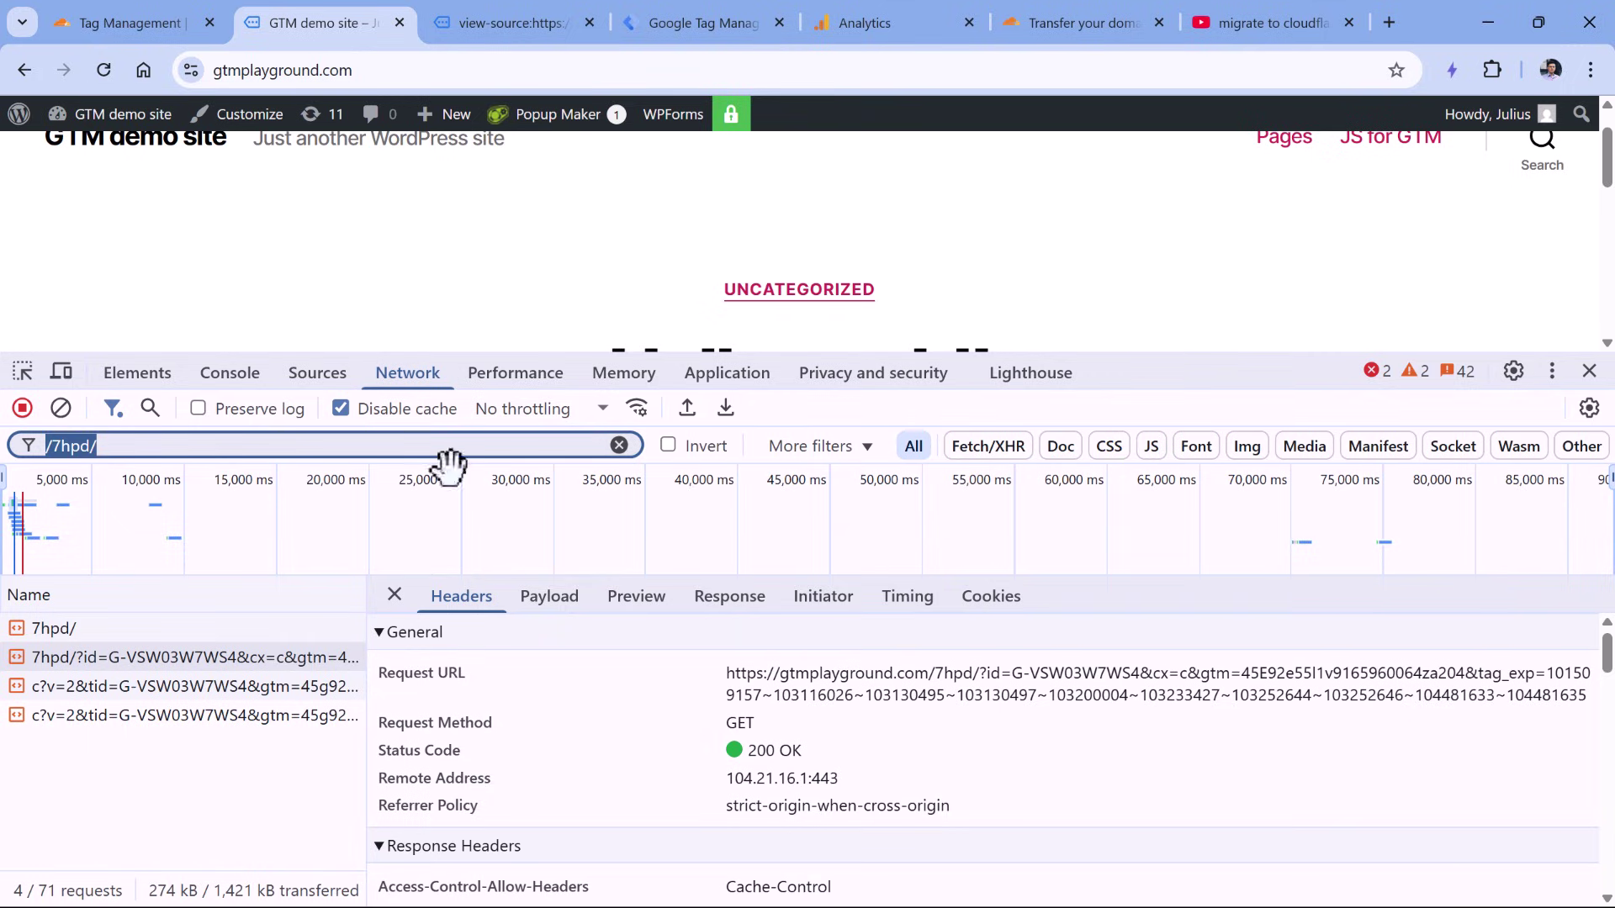
left_click(394, 595)
left_click(104, 69)
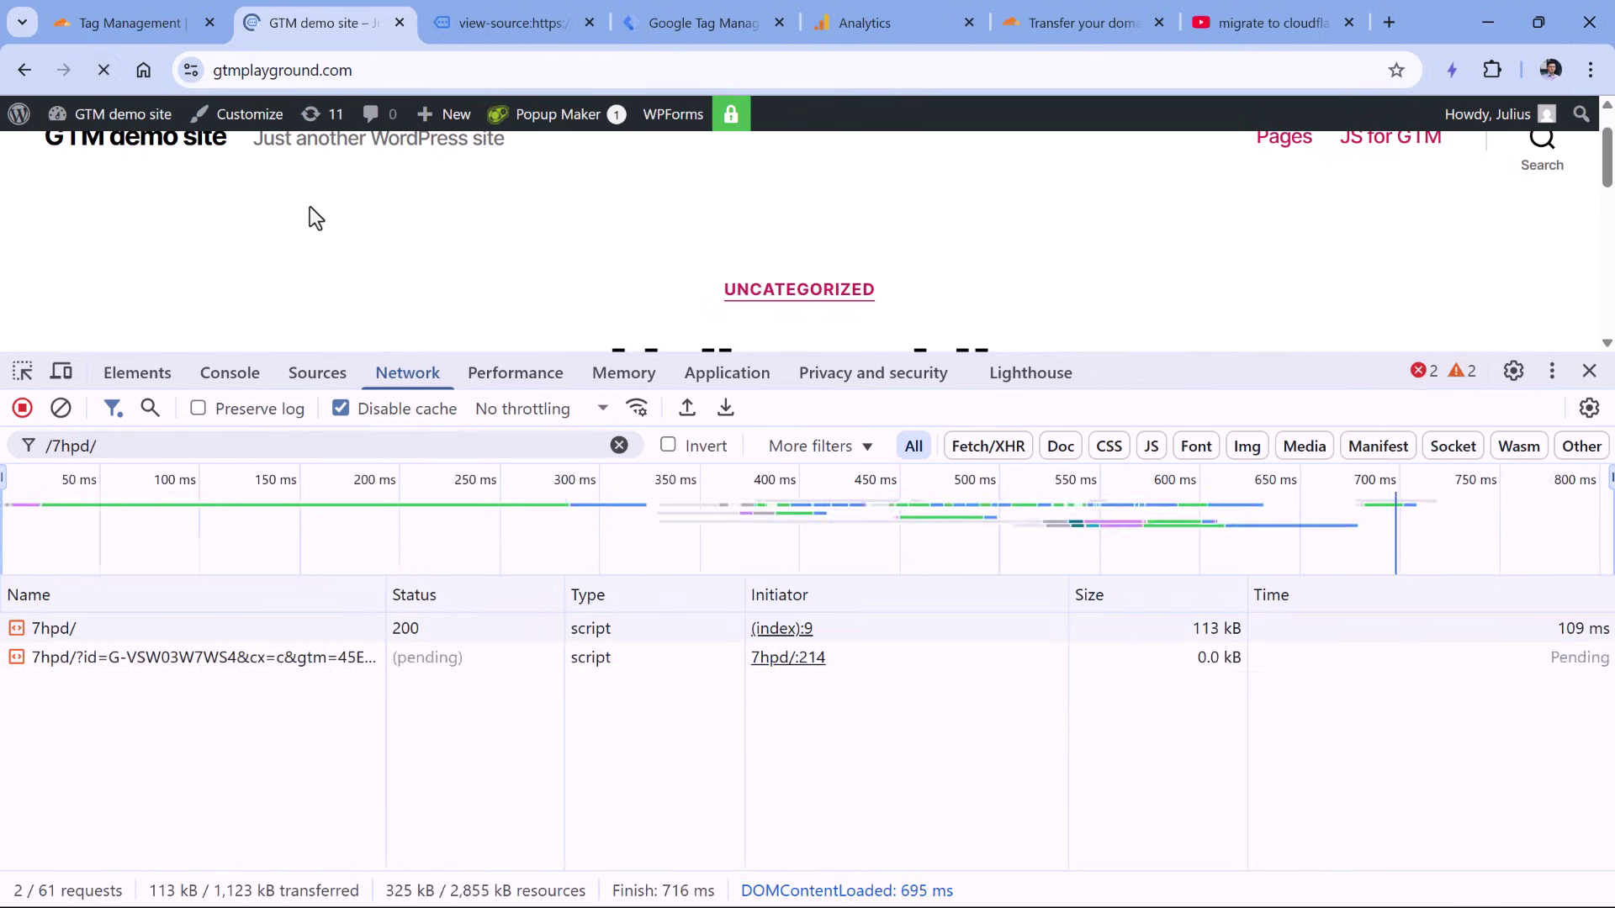
left_click(22, 629)
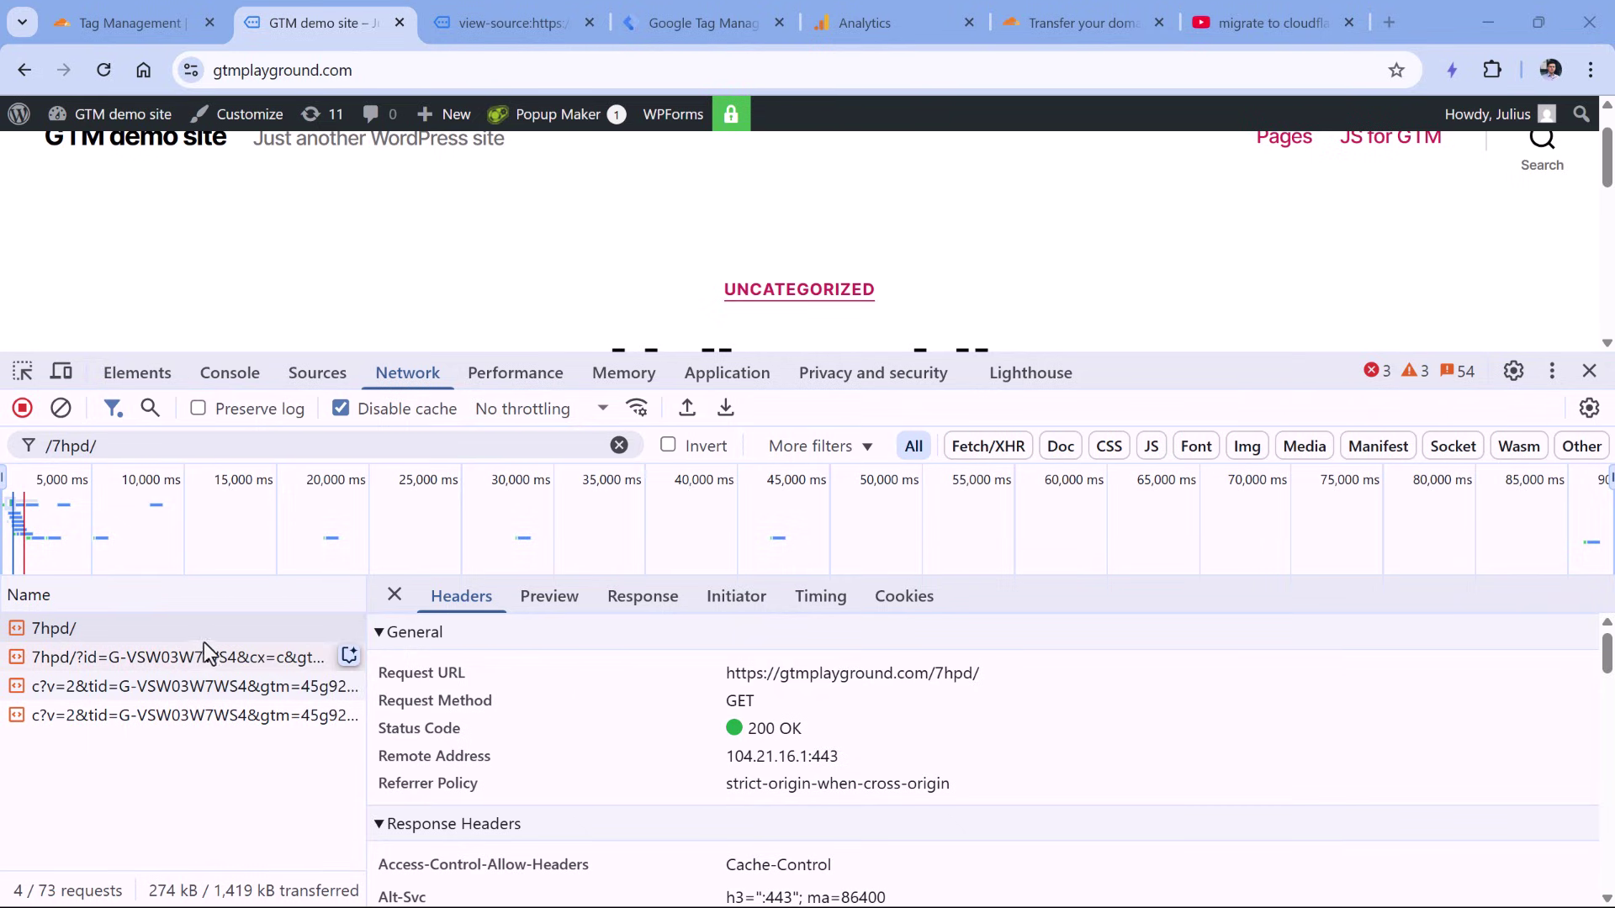
Step: Compare the head snippet in Tag Manager's installation dialog with the demo site's "7hpd/" request, ending on the demo site
left_click(718, 18)
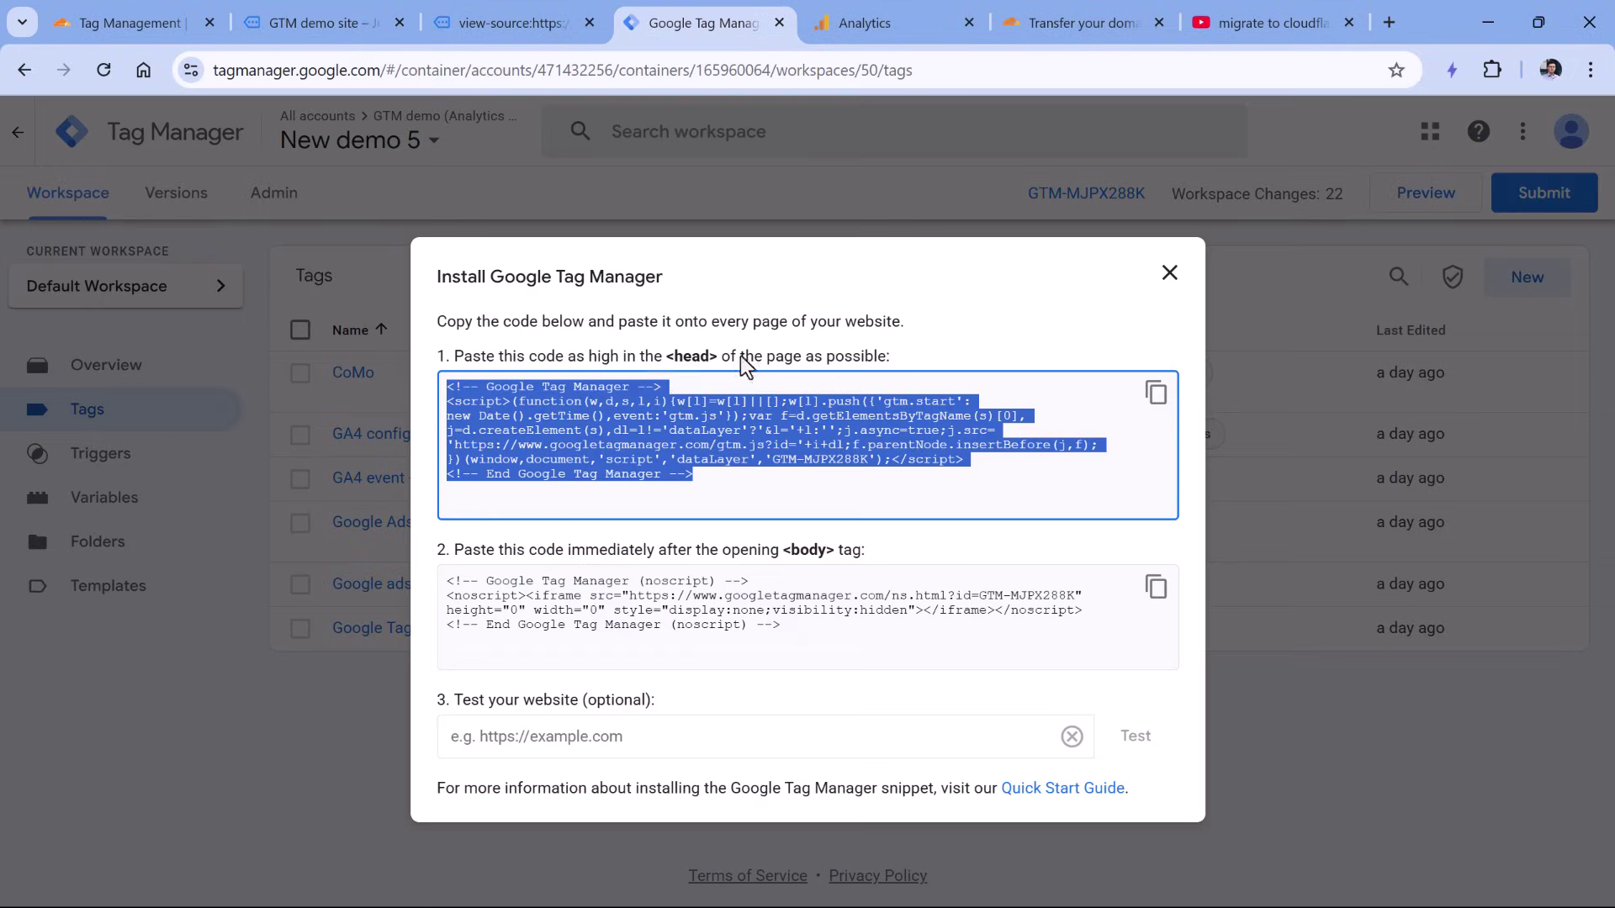
left_click(714, 446)
left_click(321, 28)
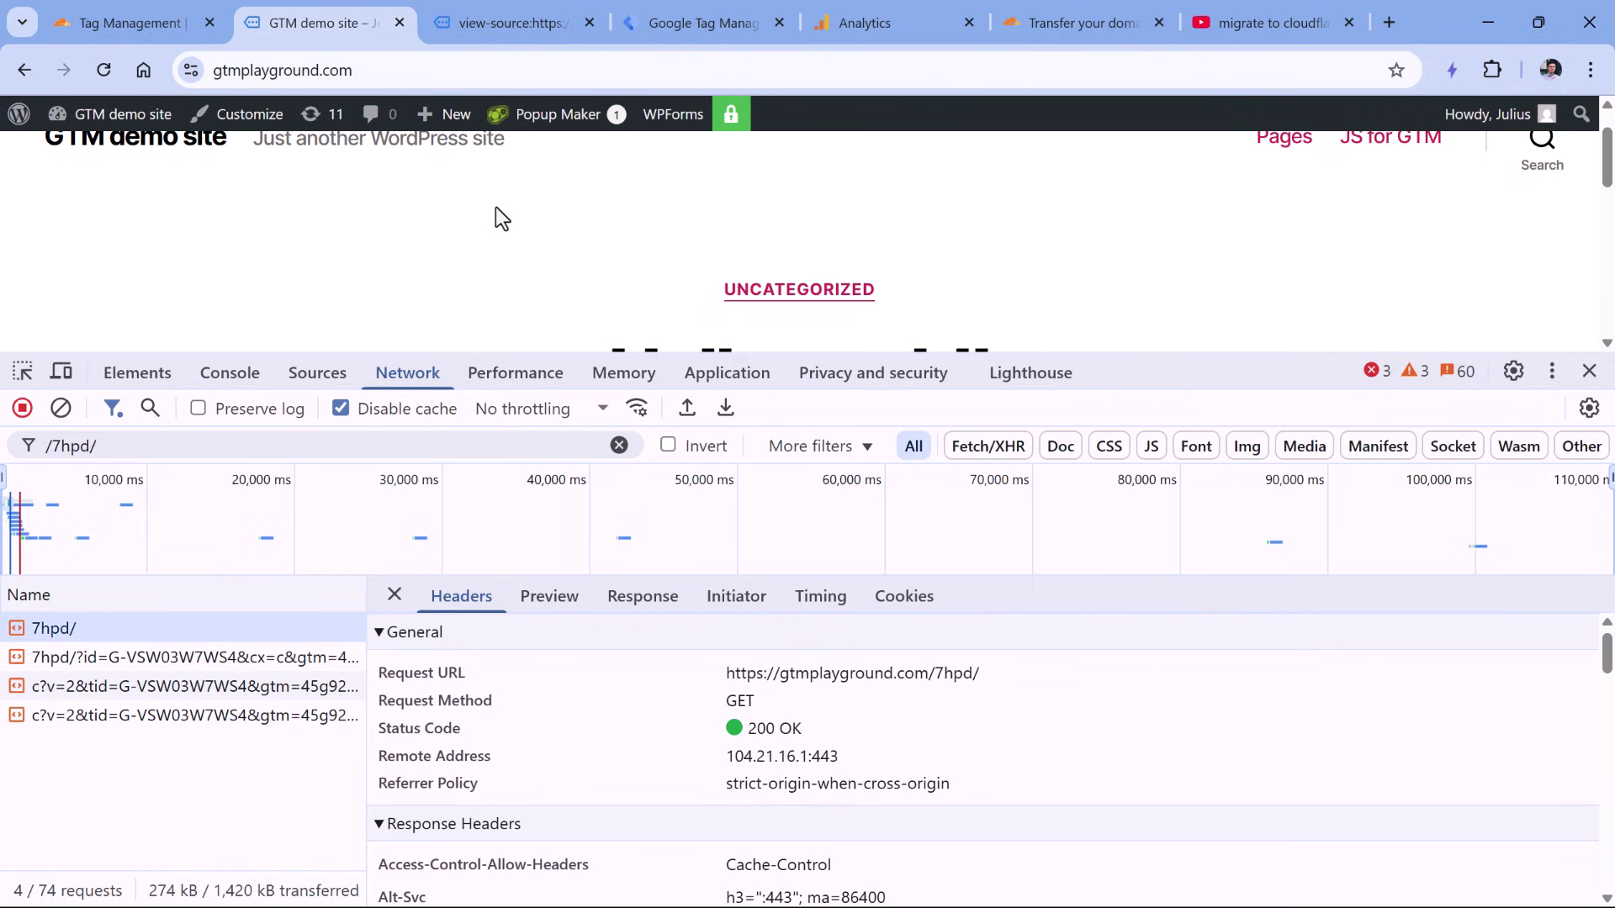
left_click(707, 23)
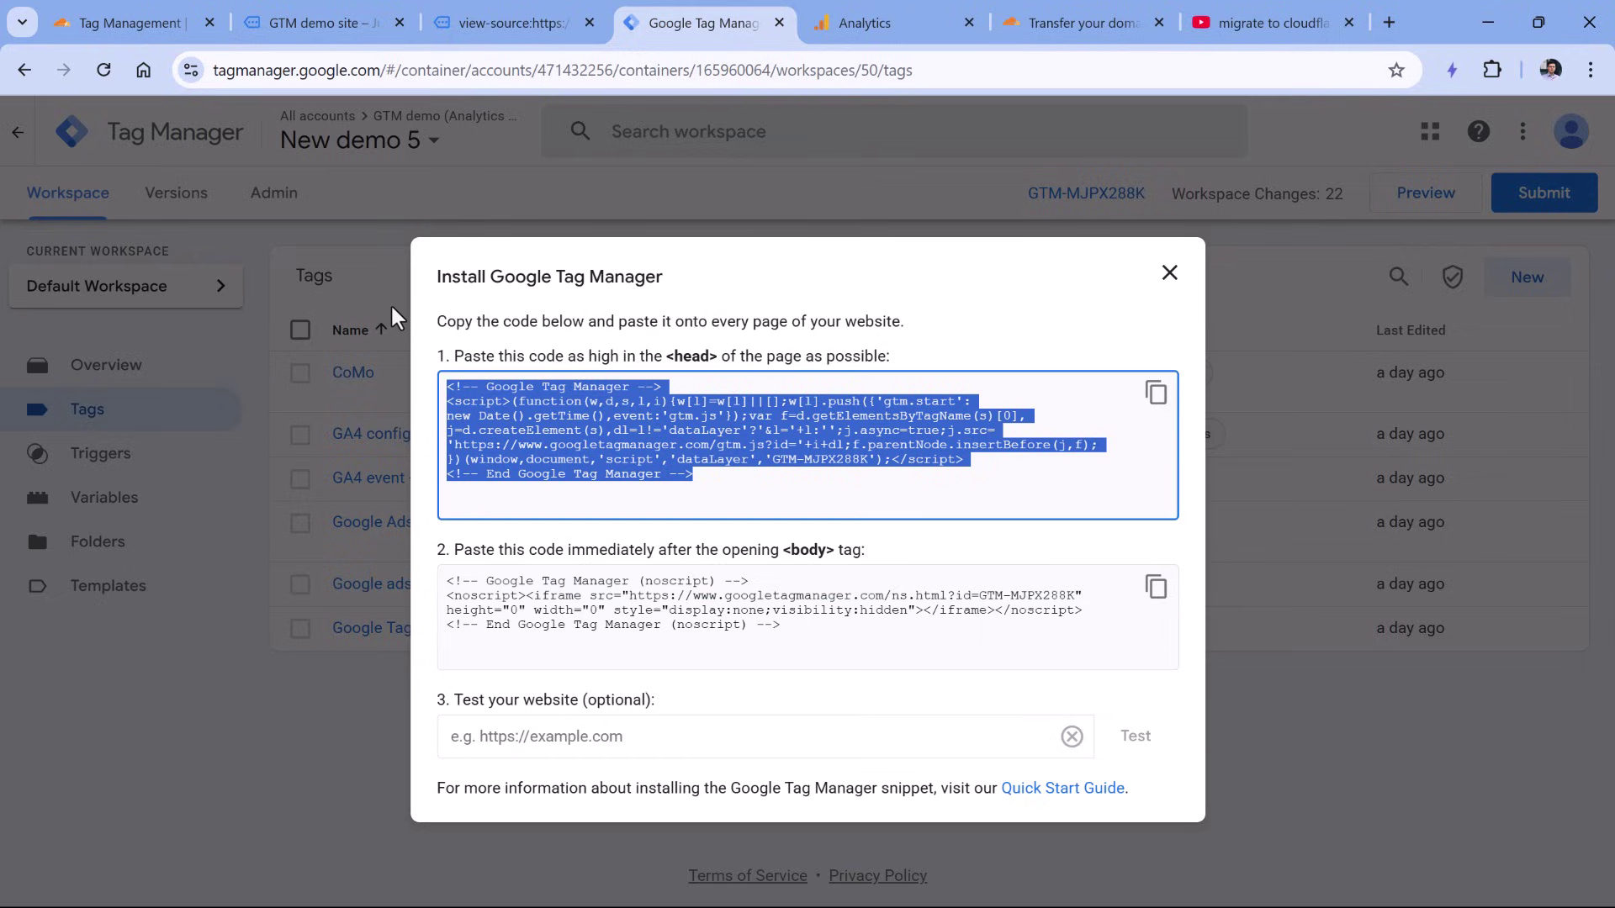
left_click(331, 20)
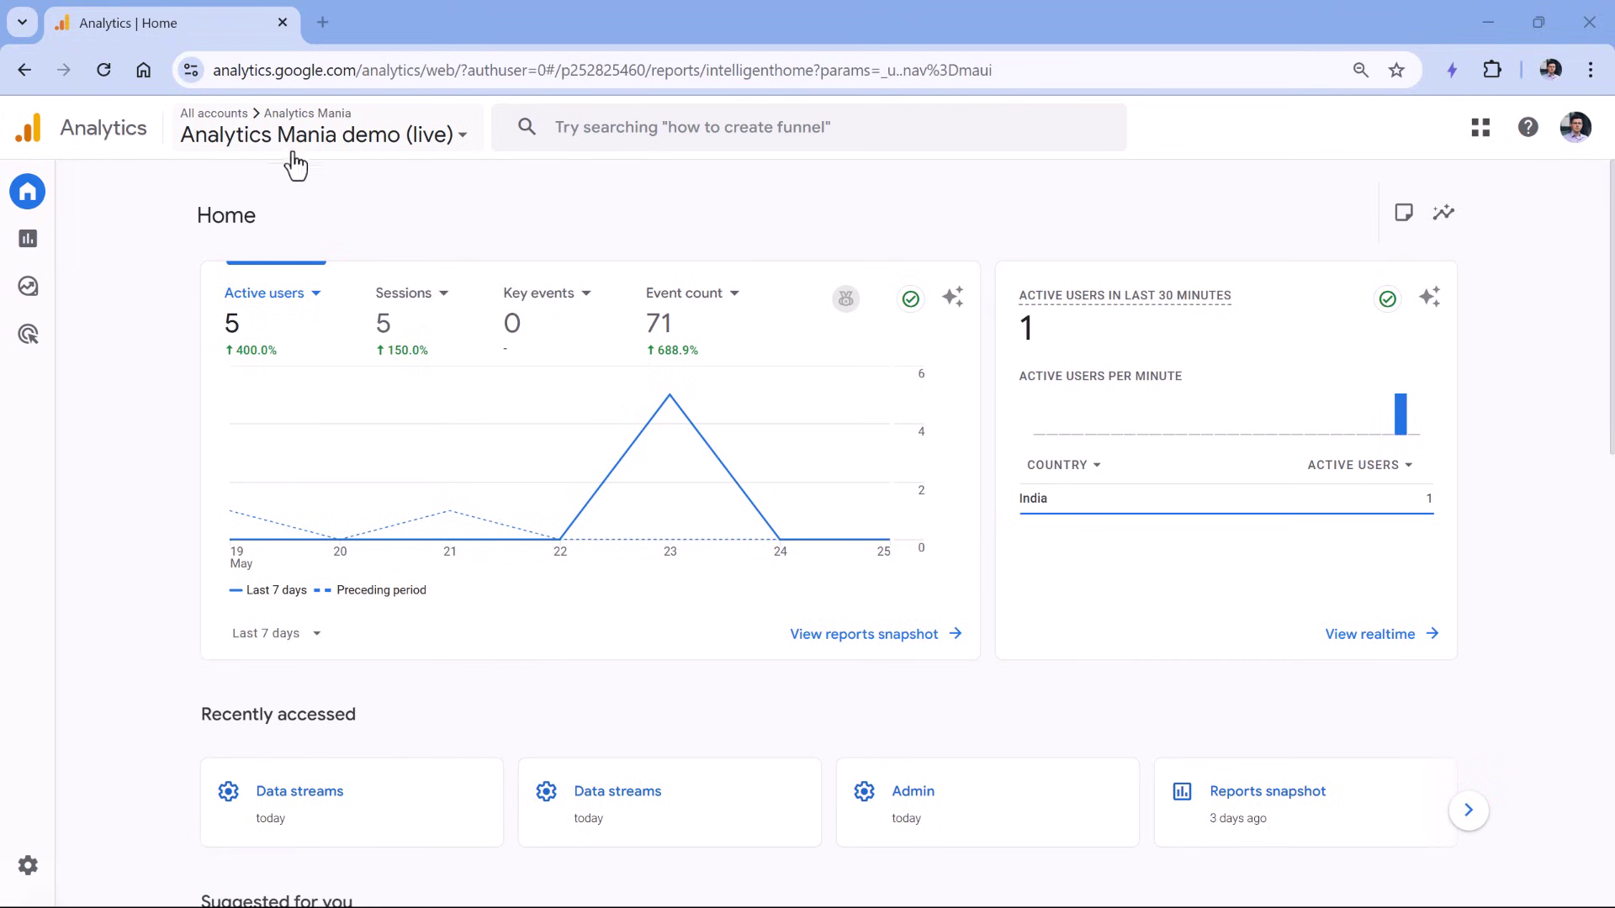
Step: In Google Analytics, open the "GTM Sandbox website" web data stream of the Analytics Mania demo (live) property
mouse_move(43, 730)
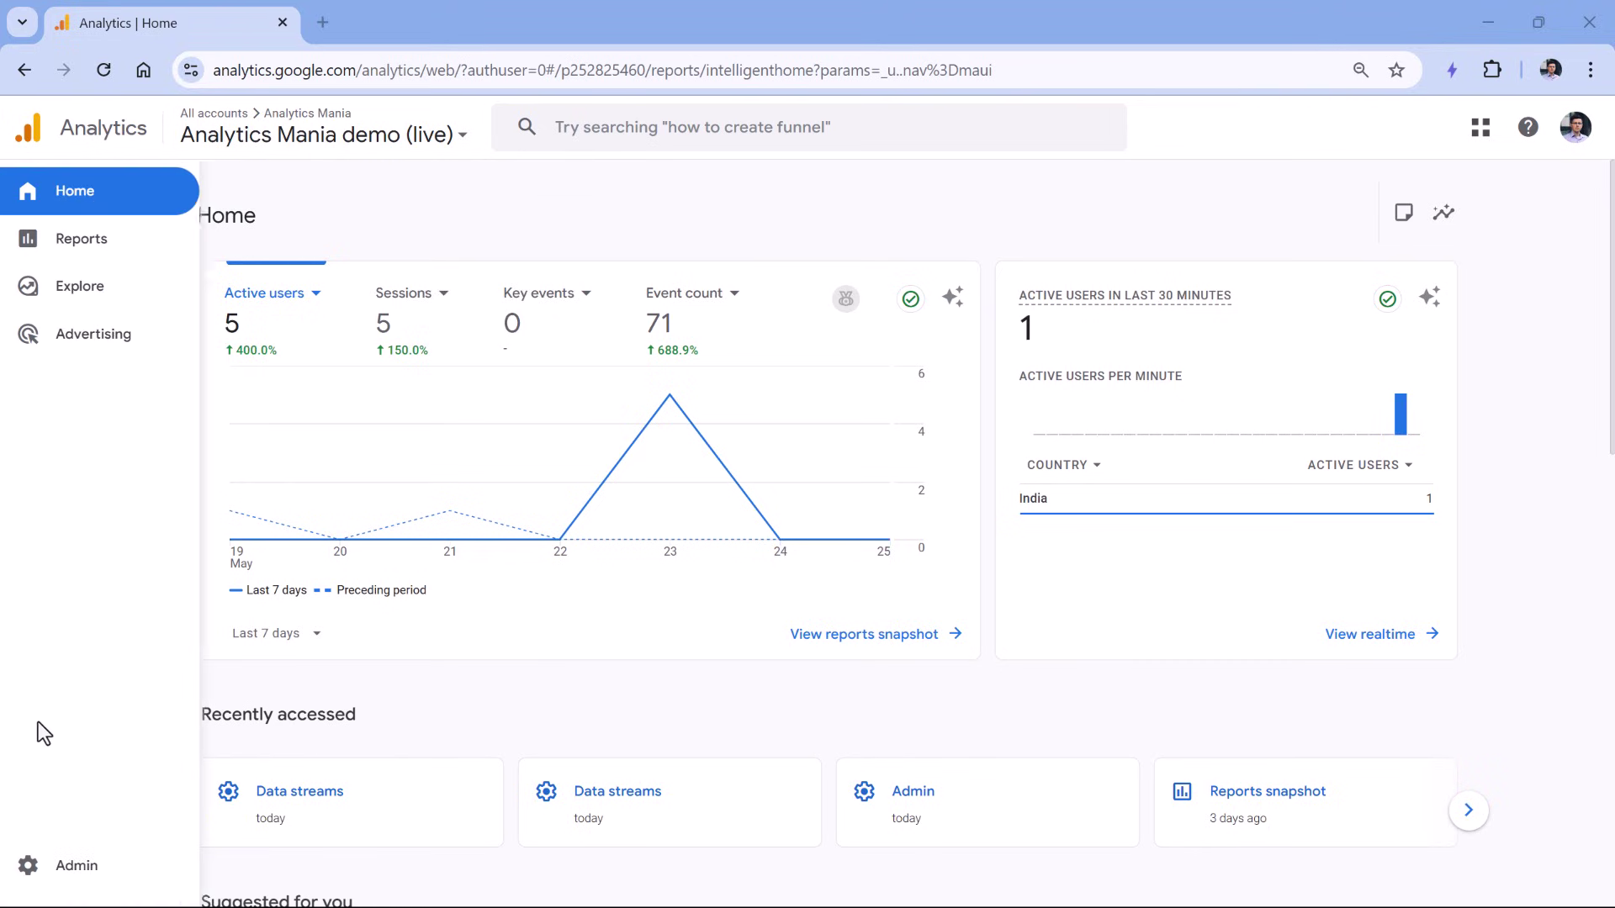
left_click(78, 873)
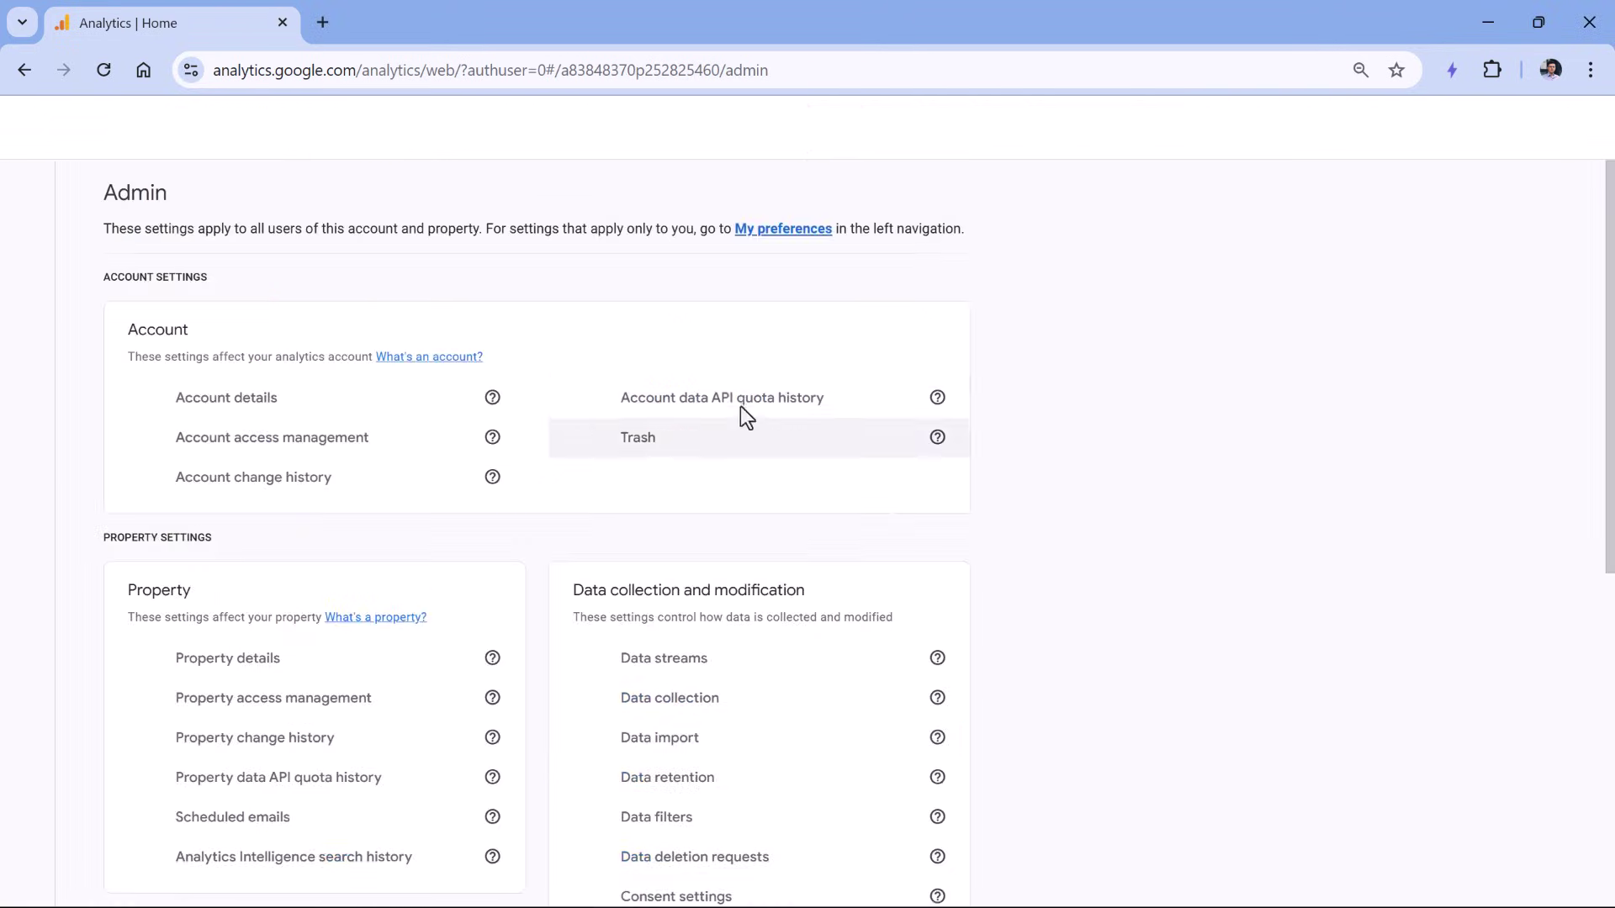
left_click(926, 669)
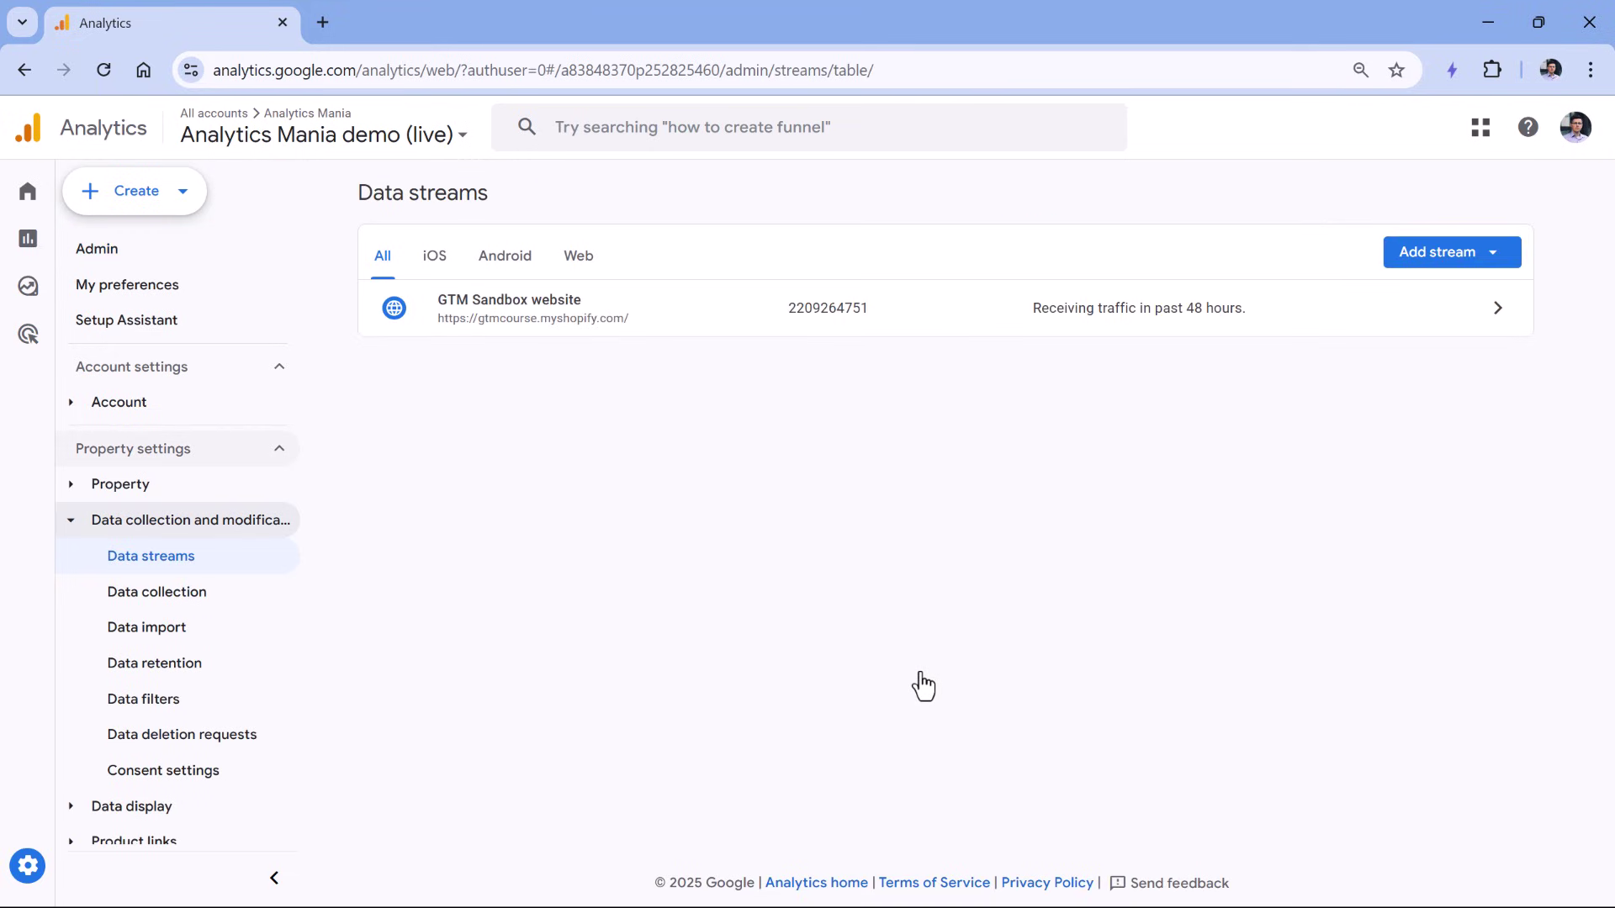
left_click(548, 323)
Step: Open the stream's Google tag settings and show the tag's administration options, where Google tag gateway is listed
scroll(598, 703, "down", 3)
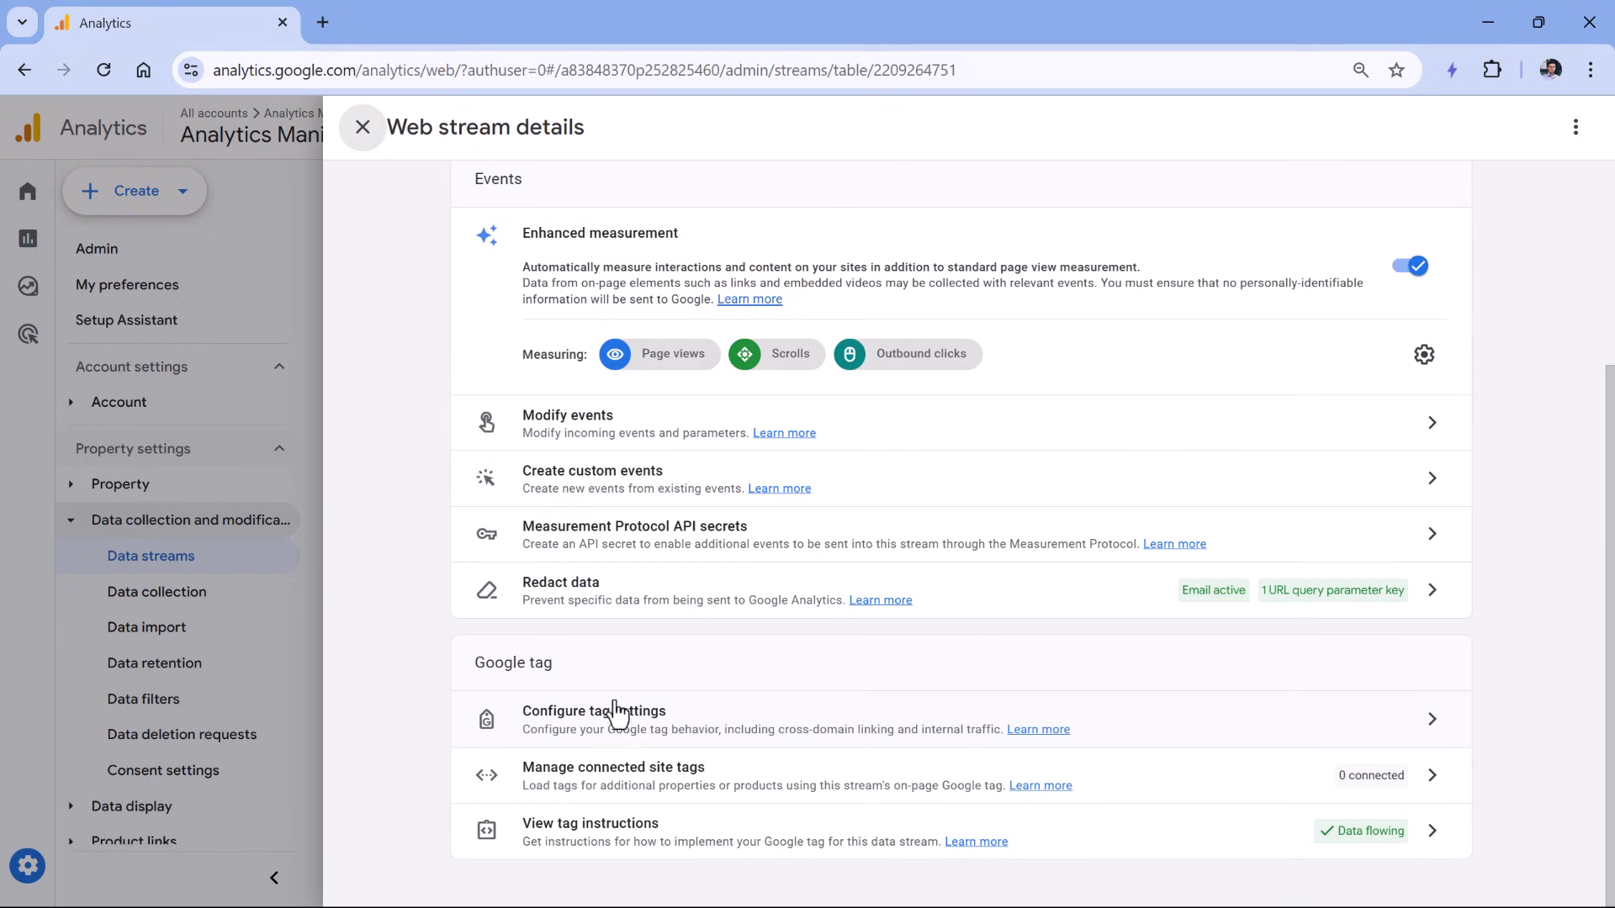
left_click(631, 732)
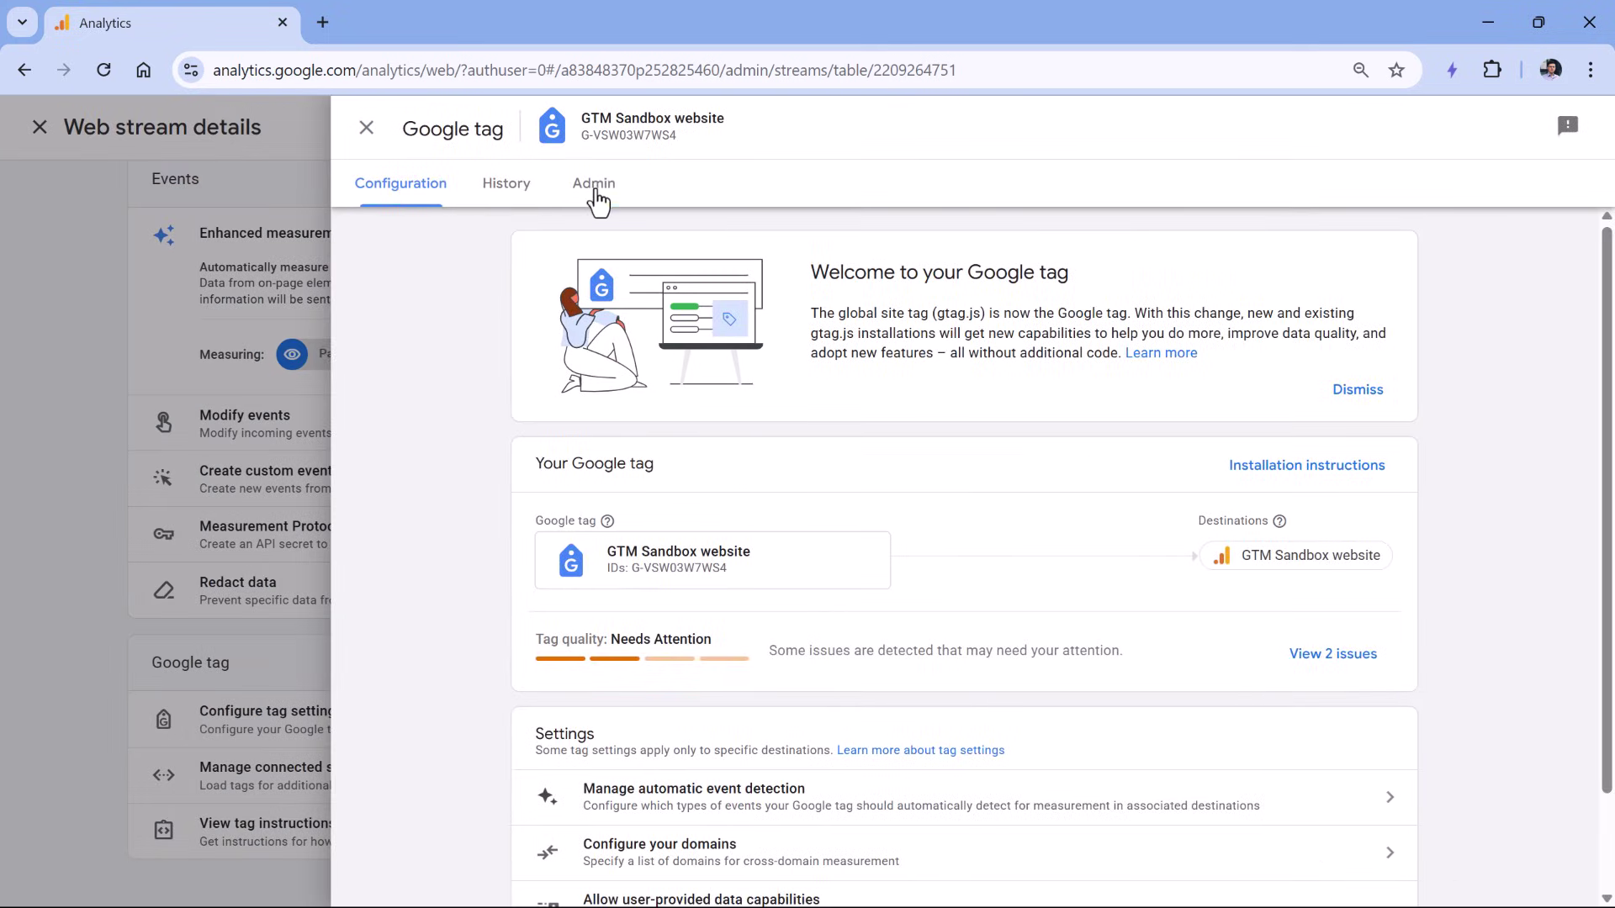
left_click(595, 195)
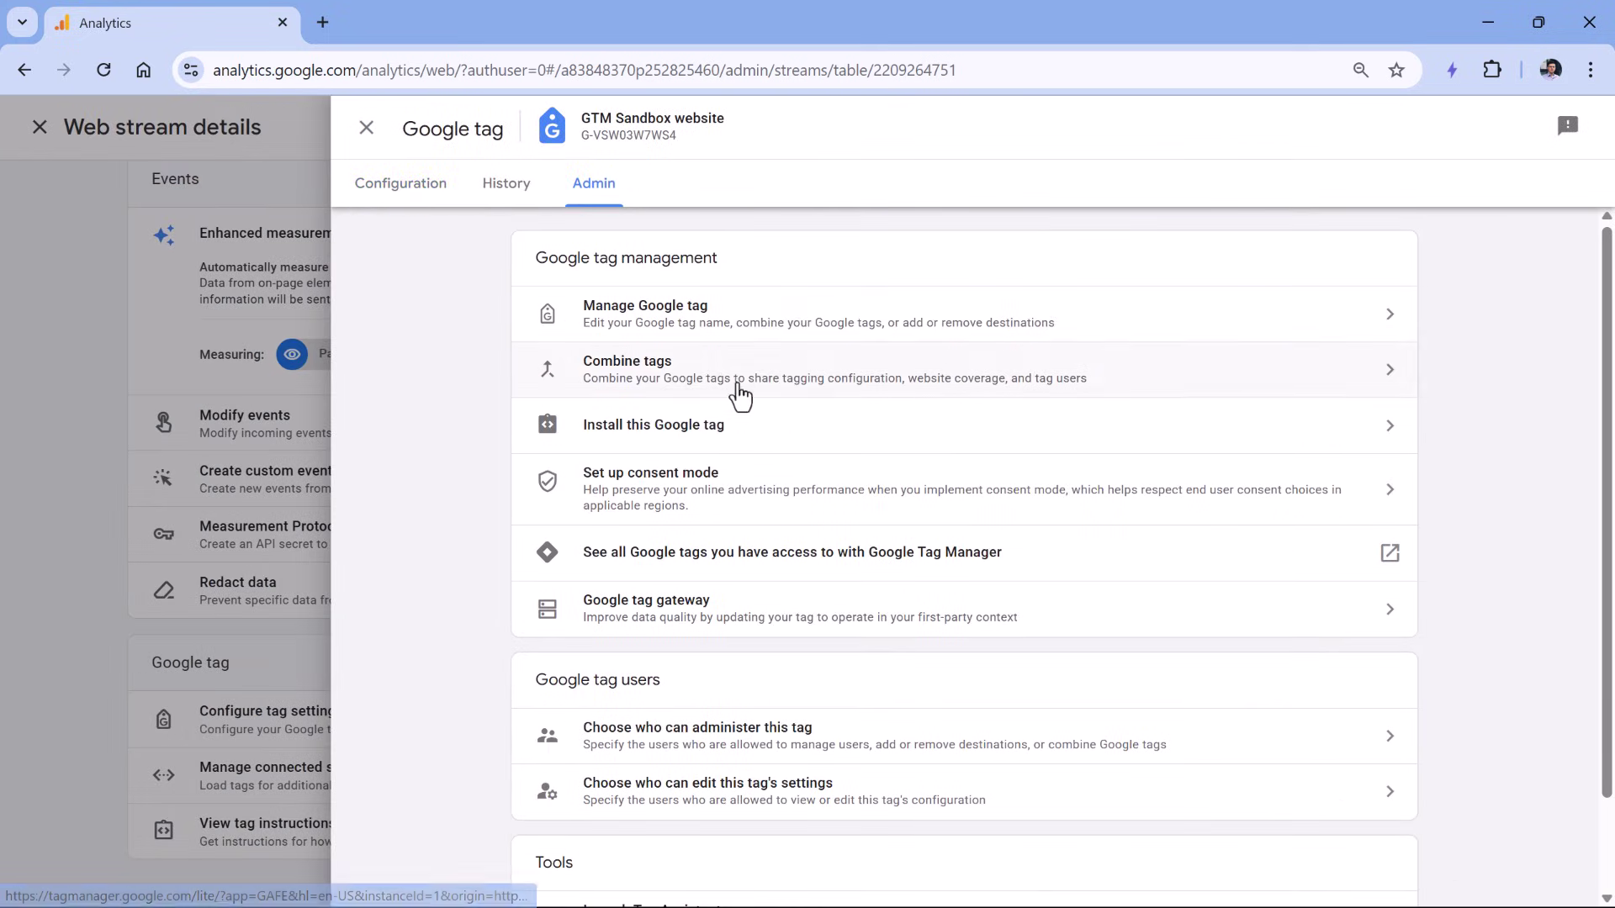